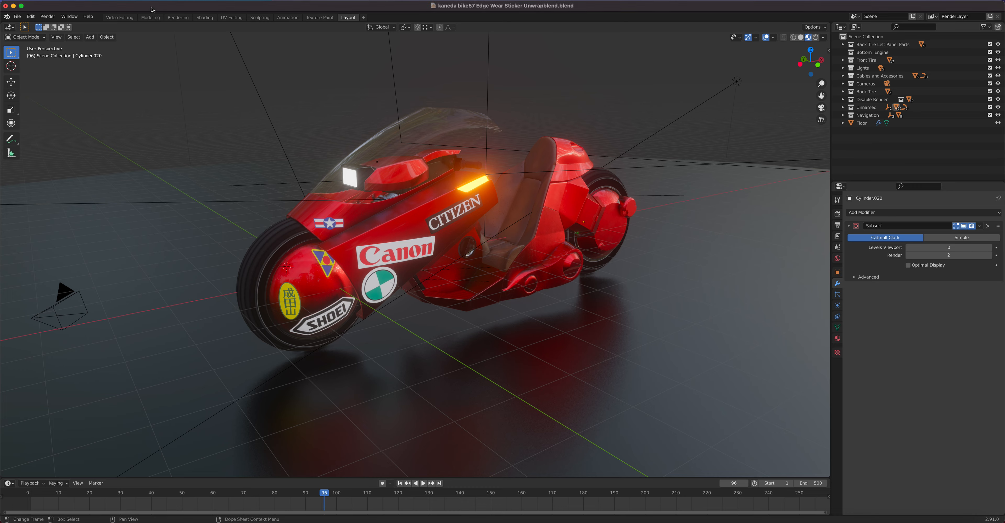
pyautogui.click(17, 16)
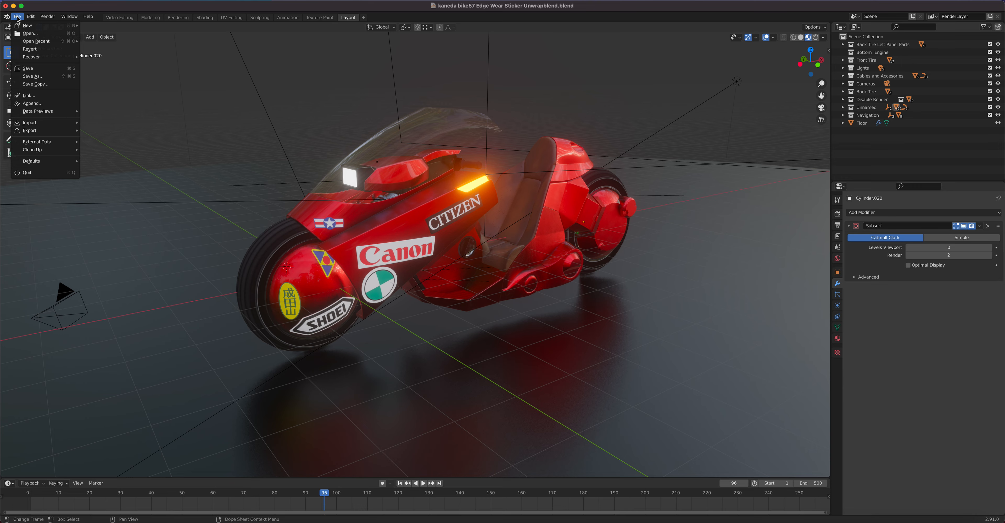
pyautogui.moveTo(52, 131)
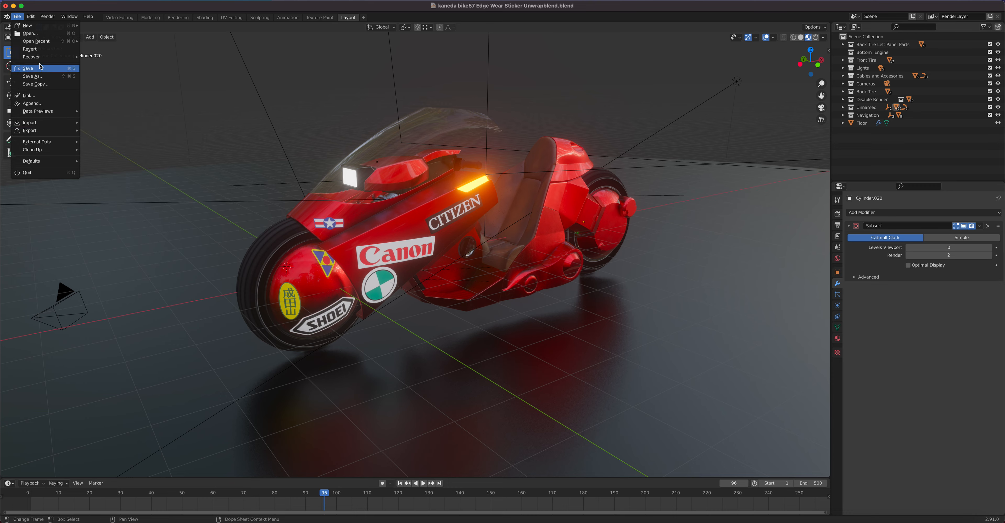
pyautogui.moveTo(40, 60)
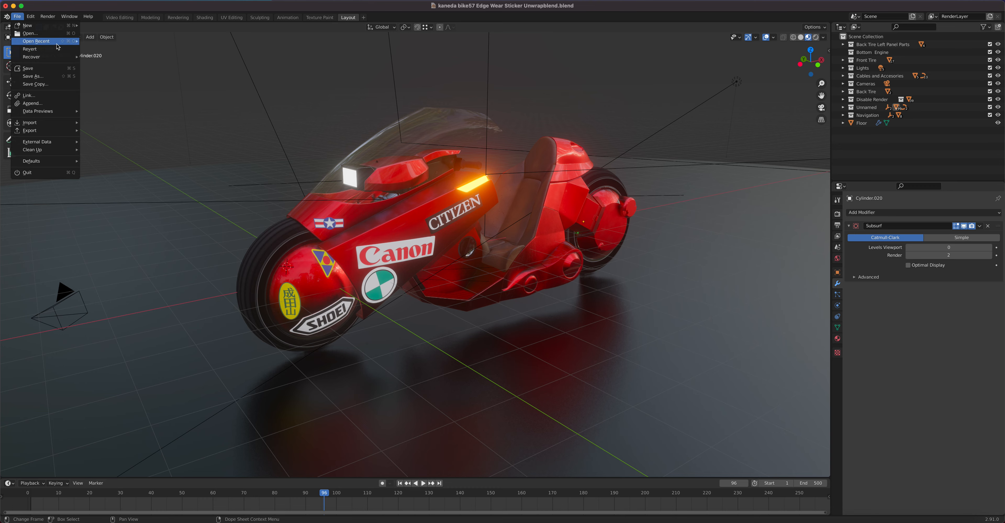
pyautogui.moveTo(57, 46)
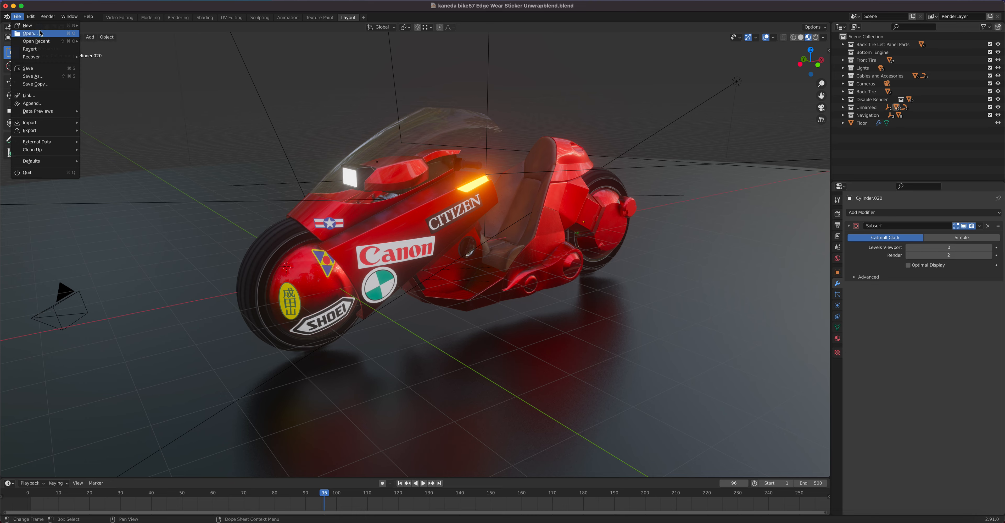
pyautogui.moveTo(57, 28)
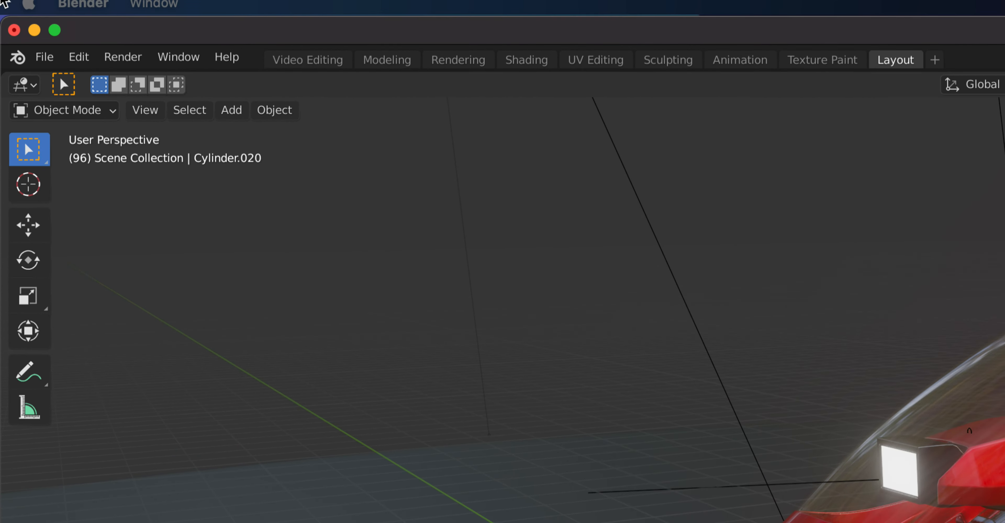
pyautogui.click(198, 59)
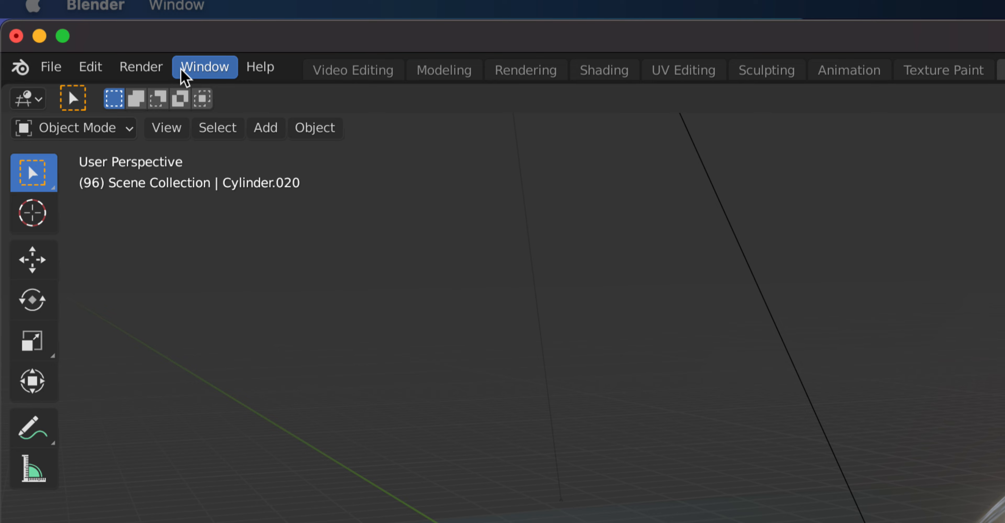
# Step: Hide the 3D viewport's tool settings bar and show it again
pyautogui.click(173, 129)
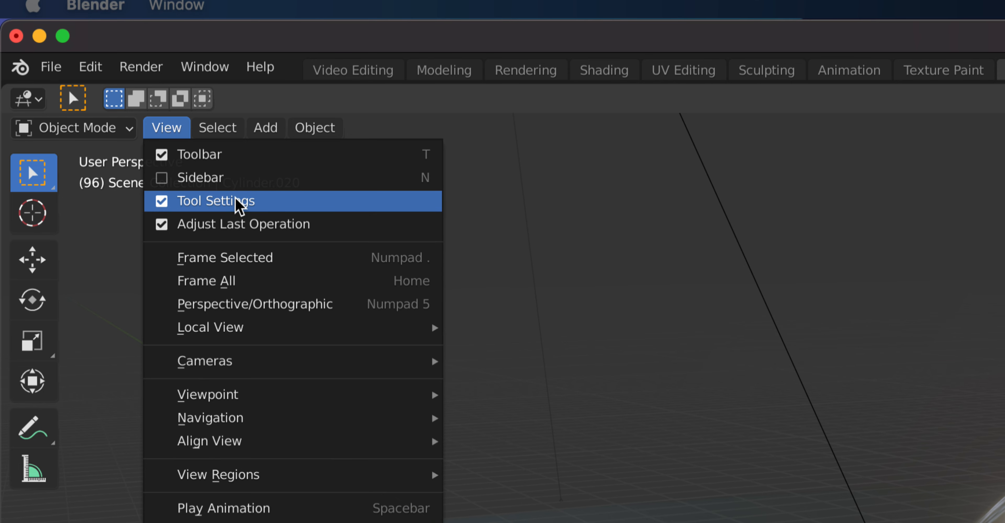
pyautogui.click(162, 202)
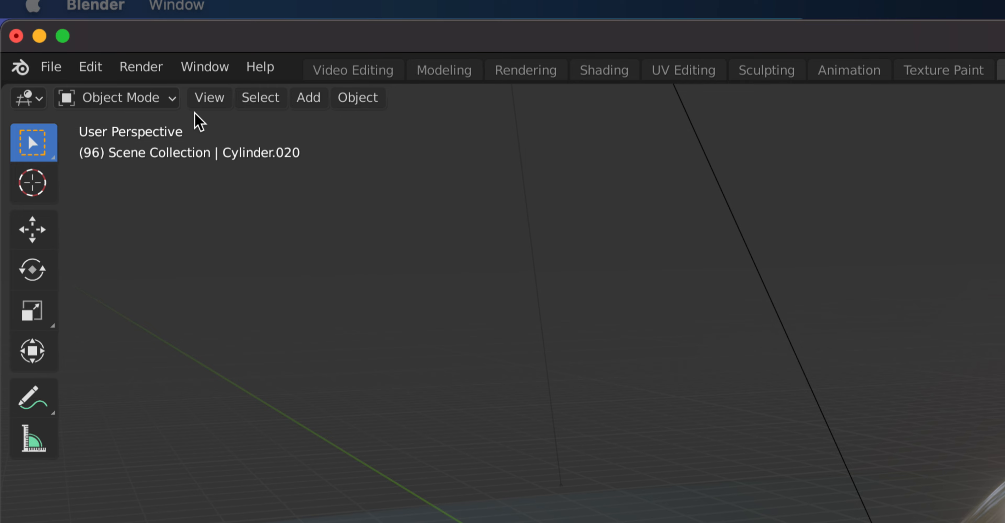
pyautogui.click(211, 98)
pyautogui.click(206, 171)
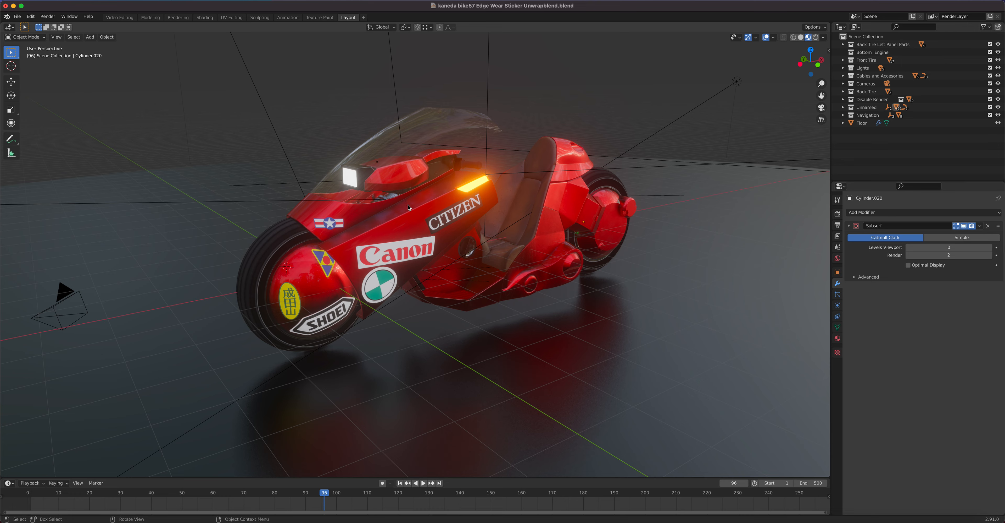
# Step: Select the tail light cover behind the seat and try scaling it
pyautogui.click(567, 159)
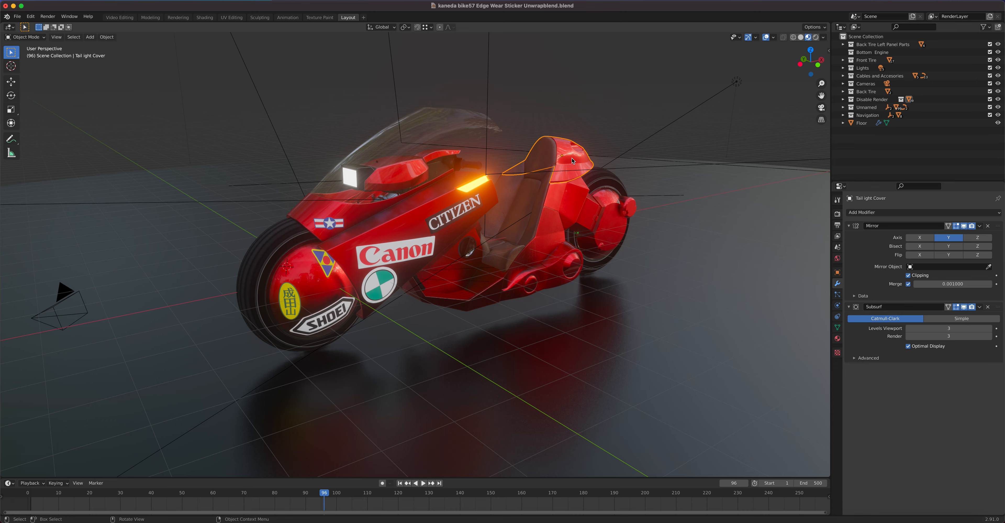
pyautogui.press('s')
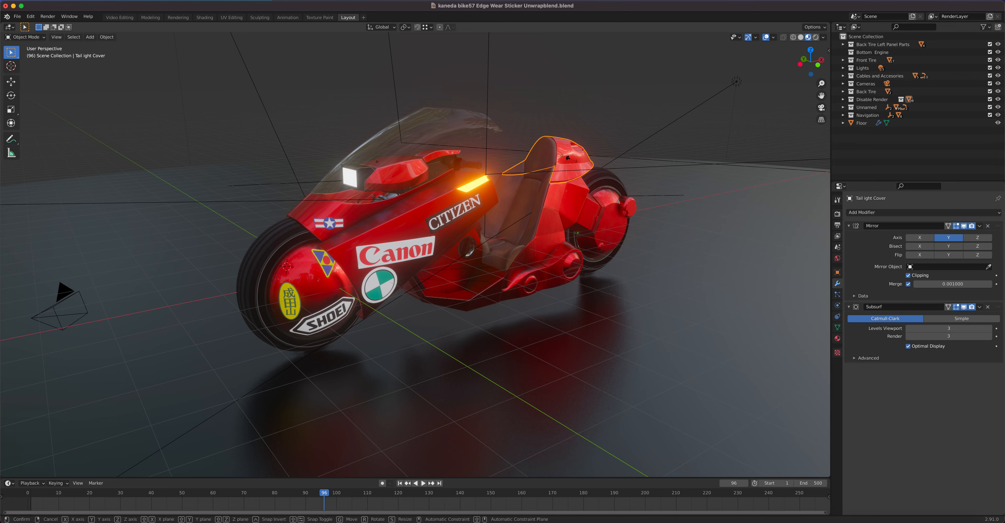
pyautogui.press('Escape')
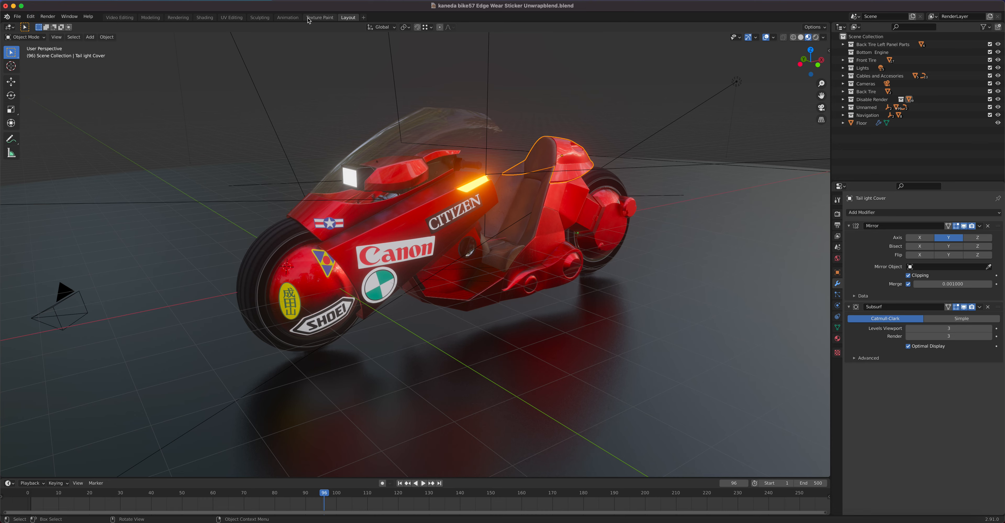
pyautogui.click(70, 17)
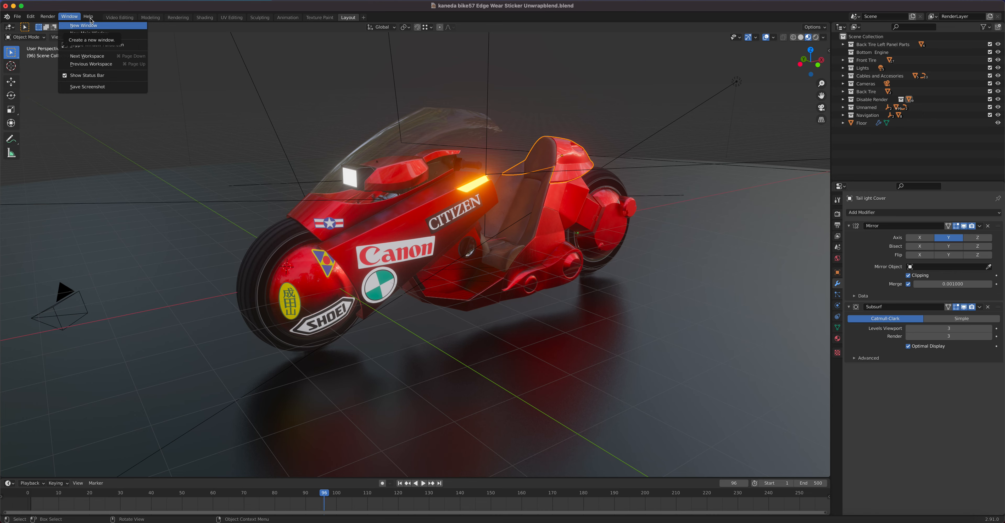
pyautogui.moveTo(90, 19)
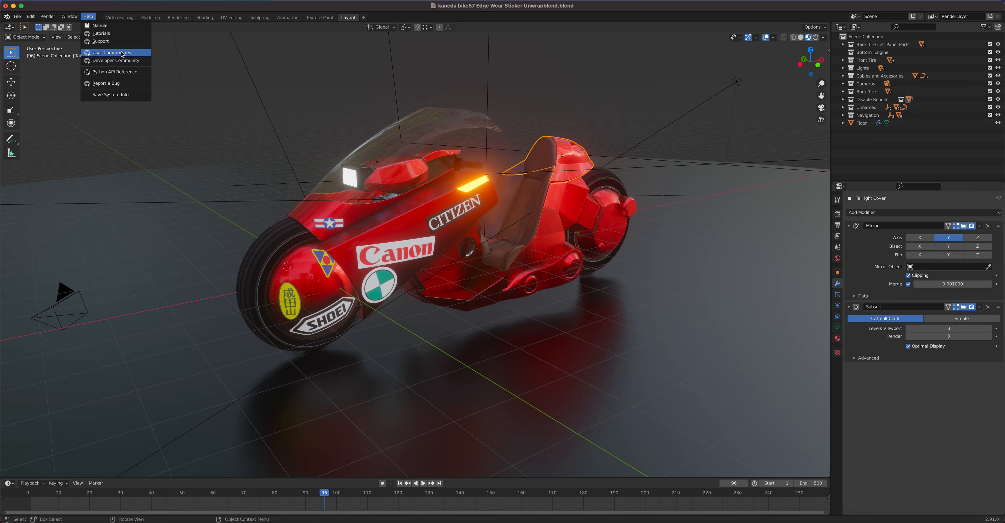
pyautogui.click(48, 16)
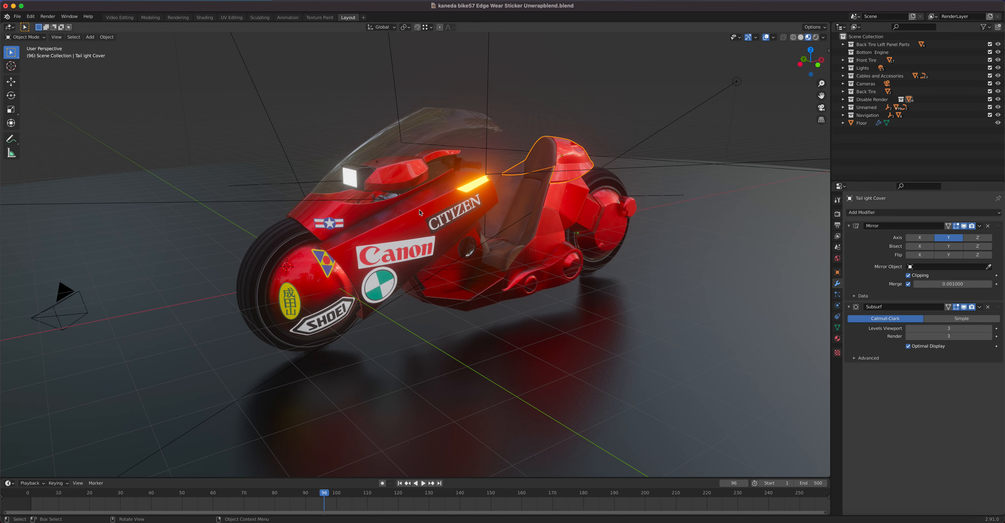
# Step: Start a still image render of the current frame, move the render window inward, and close it before the render completes
pyautogui.click(48, 17)
pyautogui.click(62, 26)
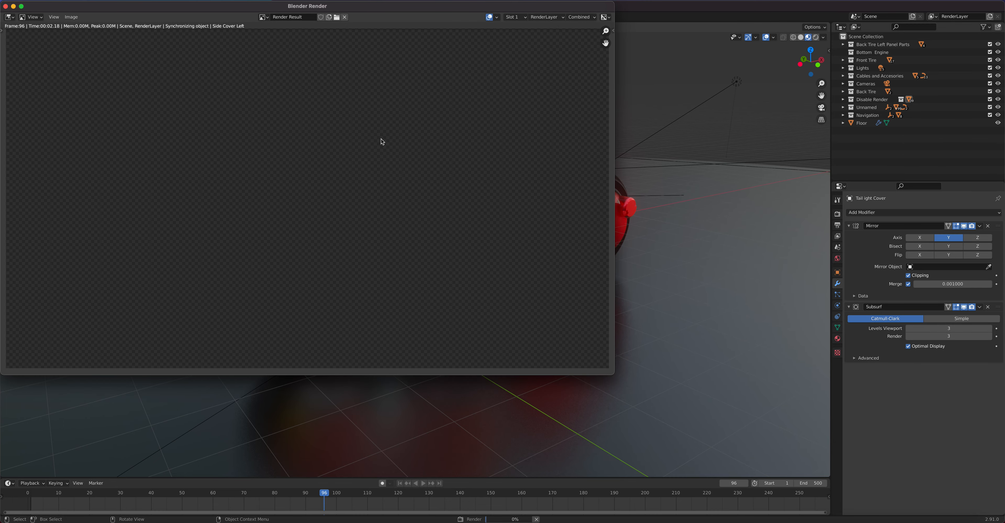
pyautogui.moveTo(200, 10); pyautogui.dragTo(334, 79)
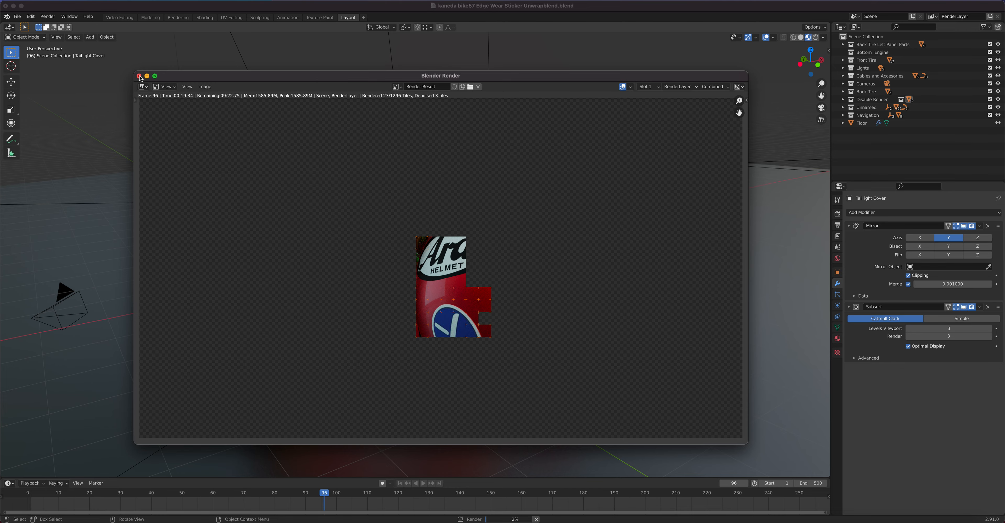
pyautogui.click(139, 76)
# Step: Open the Blender preferences and move their window further into the viewport
pyautogui.click(31, 17)
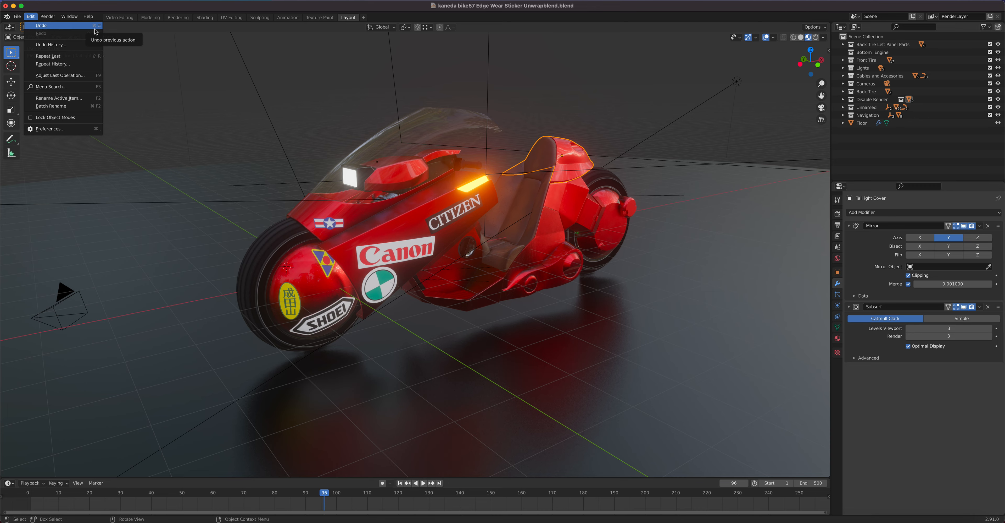
pyautogui.click(30, 17)
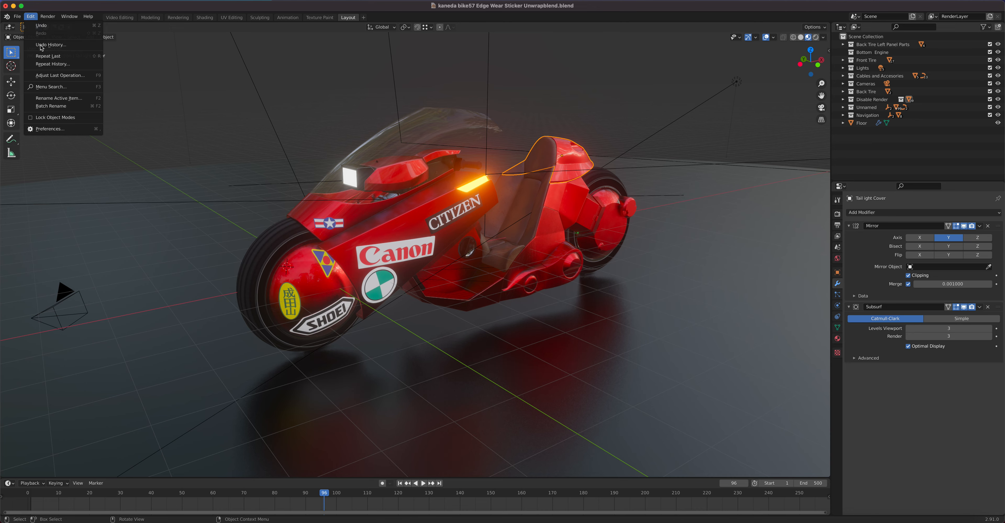
pyautogui.click(78, 132)
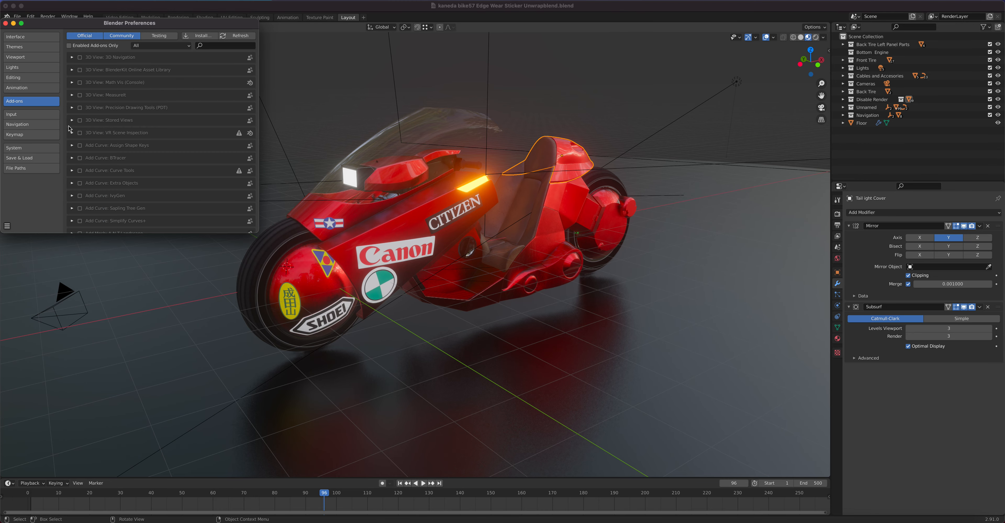
pyautogui.moveTo(92, 24); pyautogui.dragTo(239, 67)
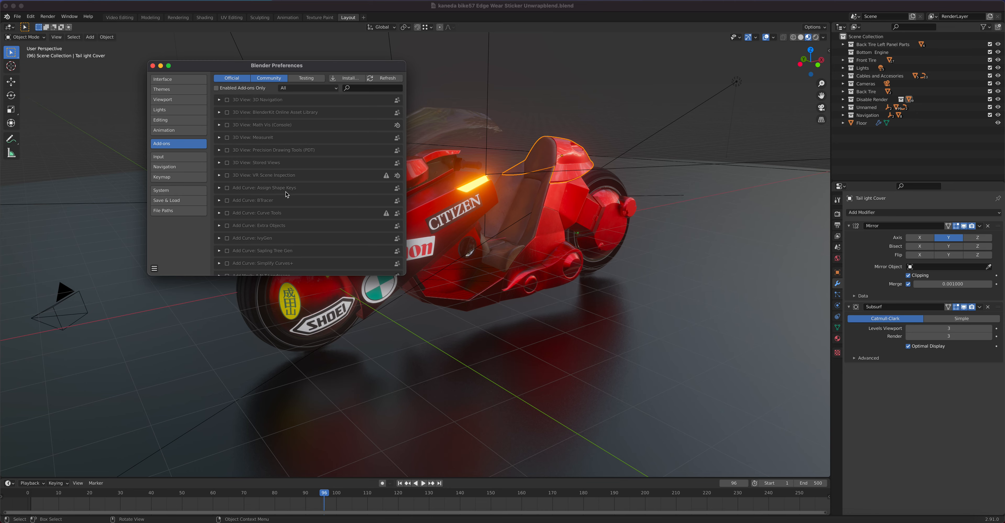
# Step: Review the Input, Interface, Themes, Viewport, Animation, System, Save & Load and File Paths preferences, and close the preferences
pyautogui.click(181, 156)
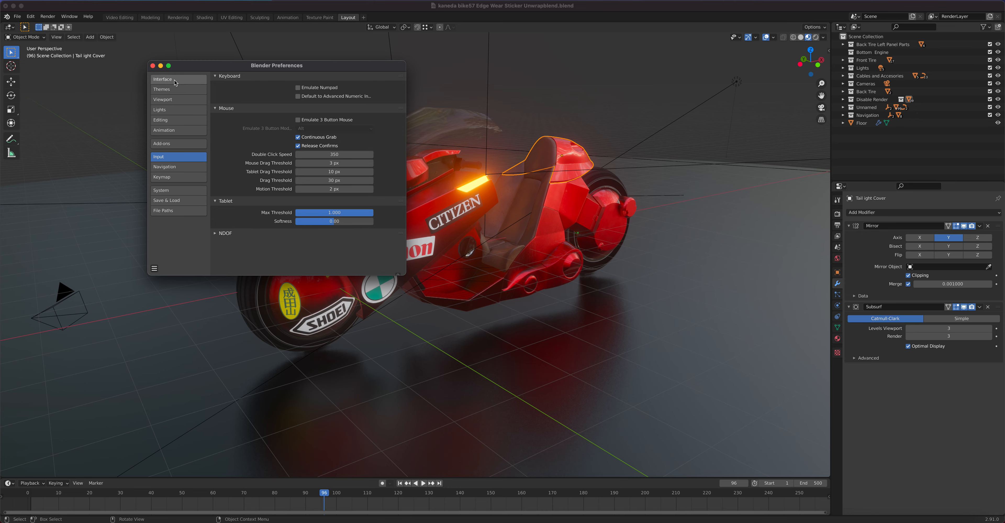
pyautogui.click(189, 83)
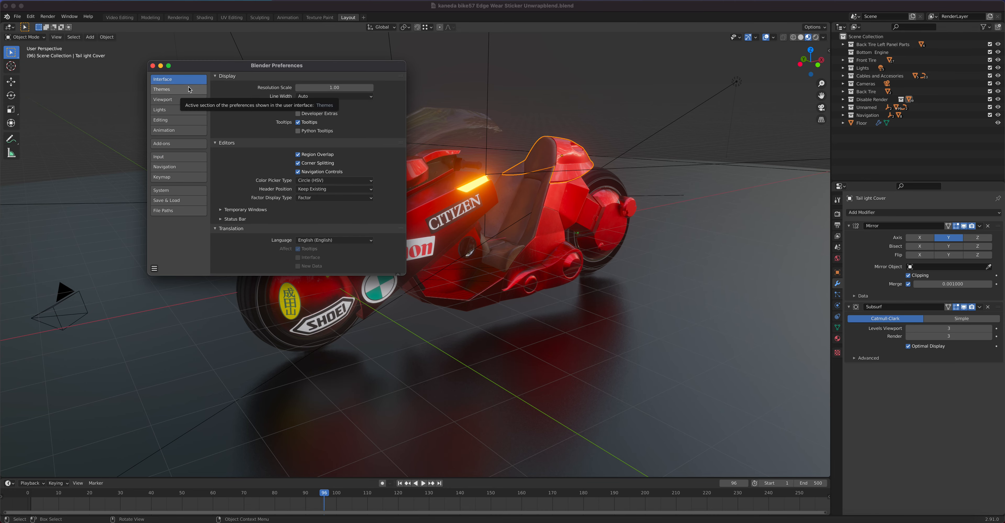
pyautogui.click(189, 89)
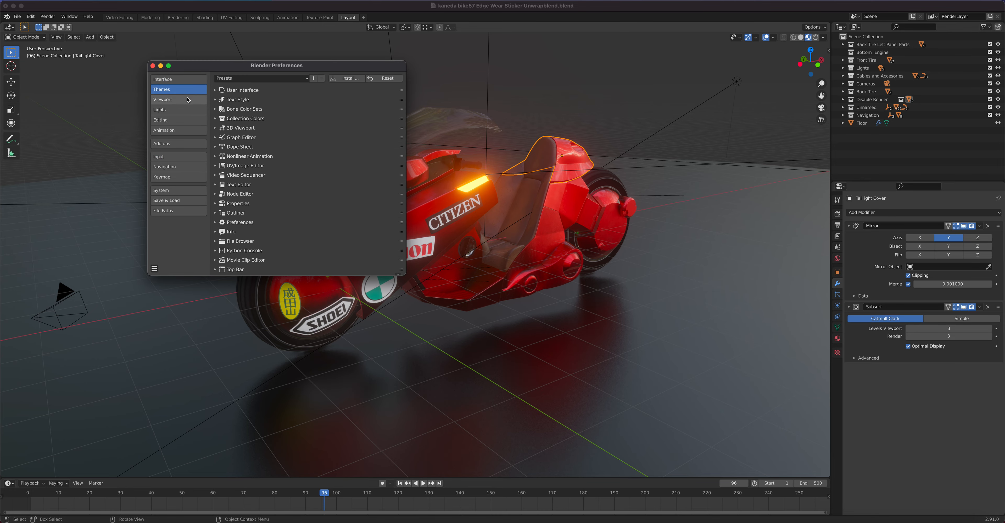
pyautogui.click(188, 100)
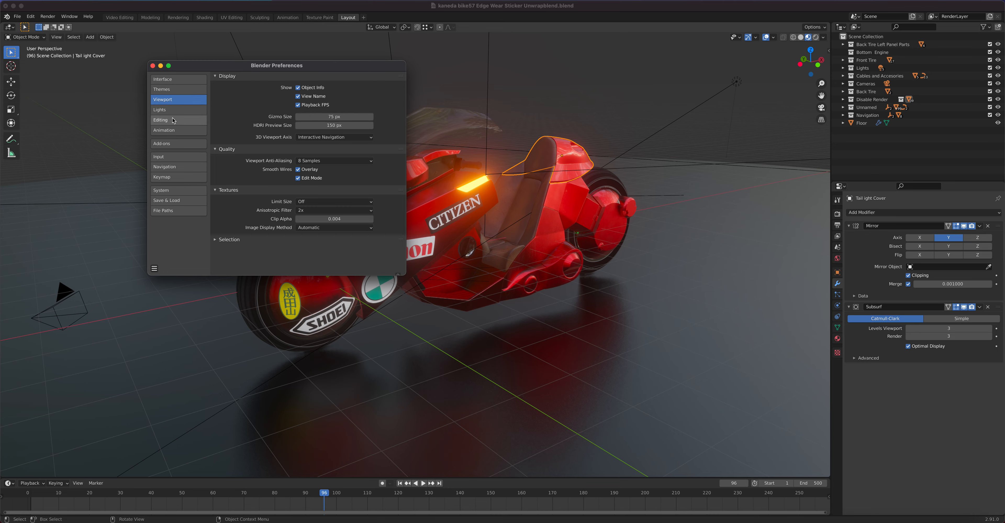
pyautogui.click(185, 130)
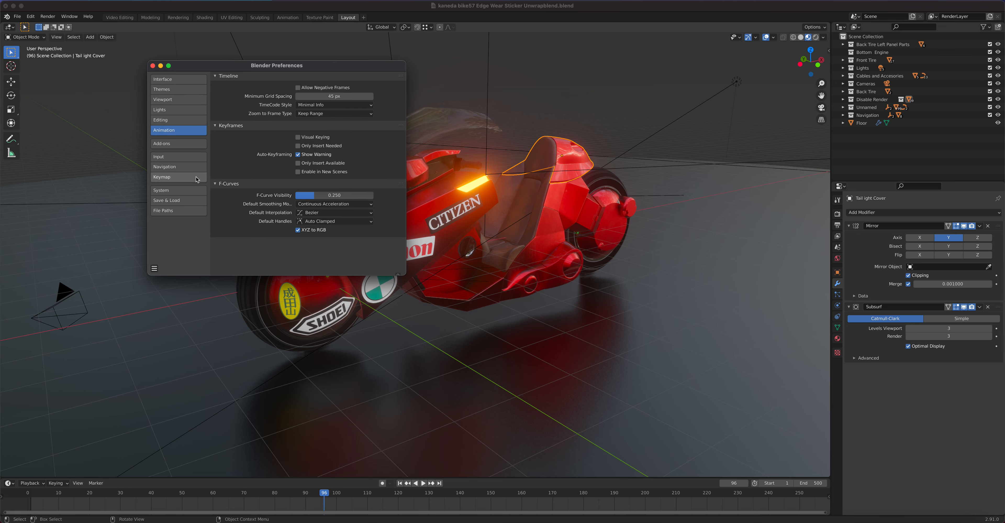
pyautogui.click(194, 192)
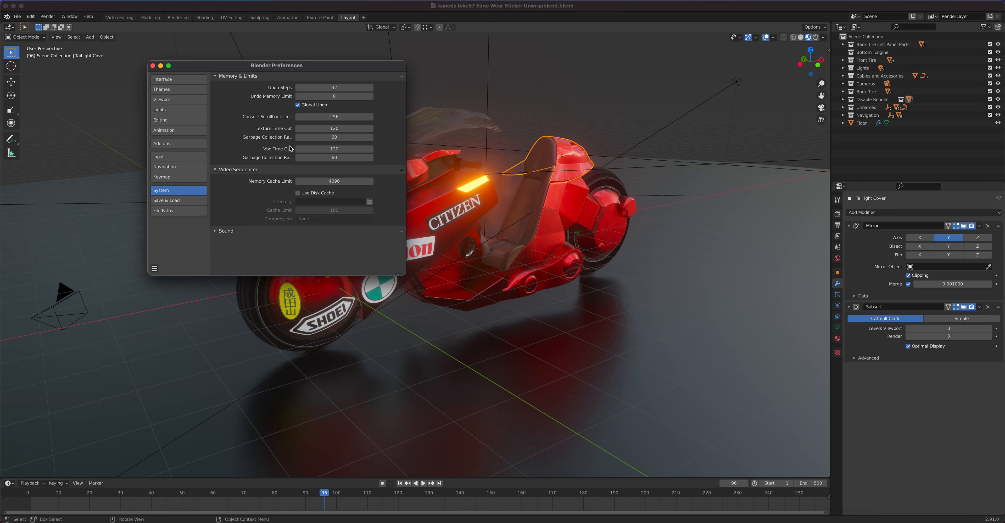
pyautogui.click(191, 202)
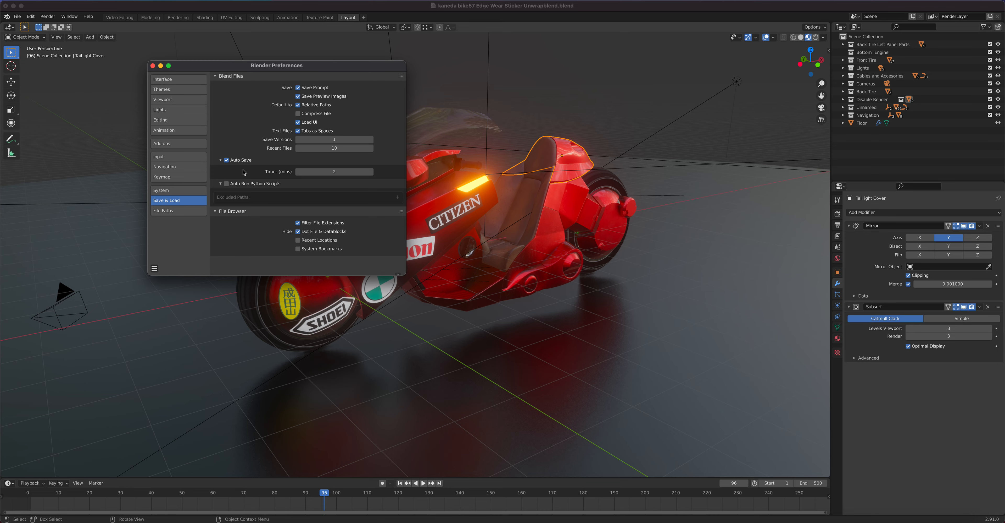
pyautogui.click(185, 213)
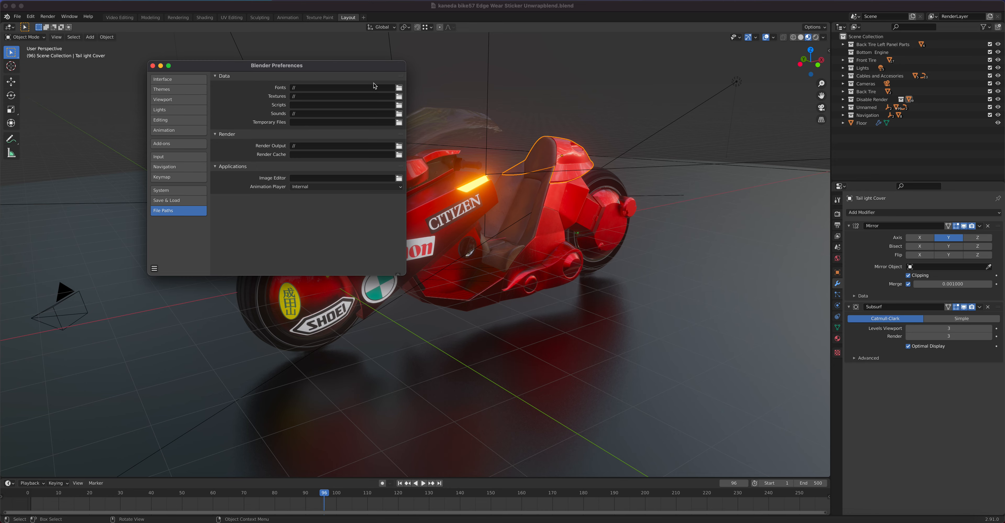
pyautogui.click(152, 66)
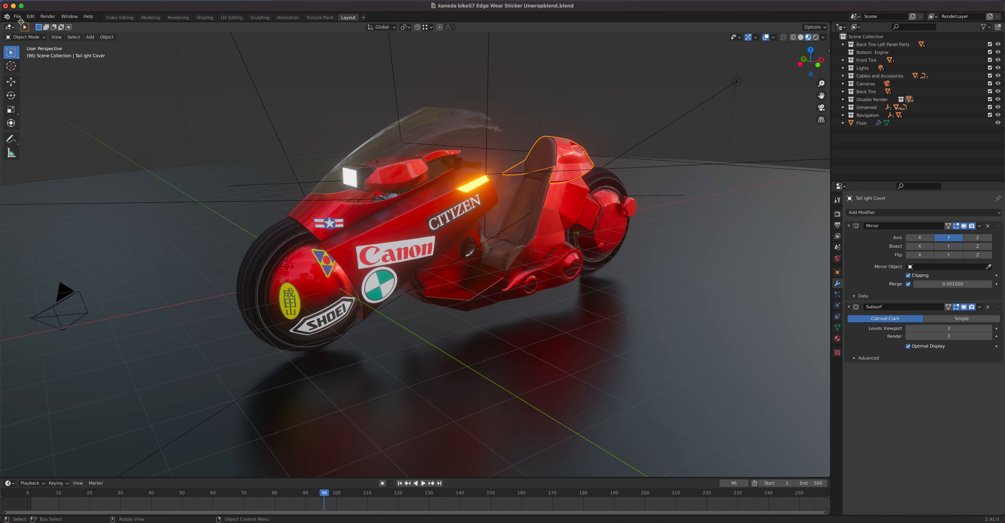
pyautogui.click(18, 17)
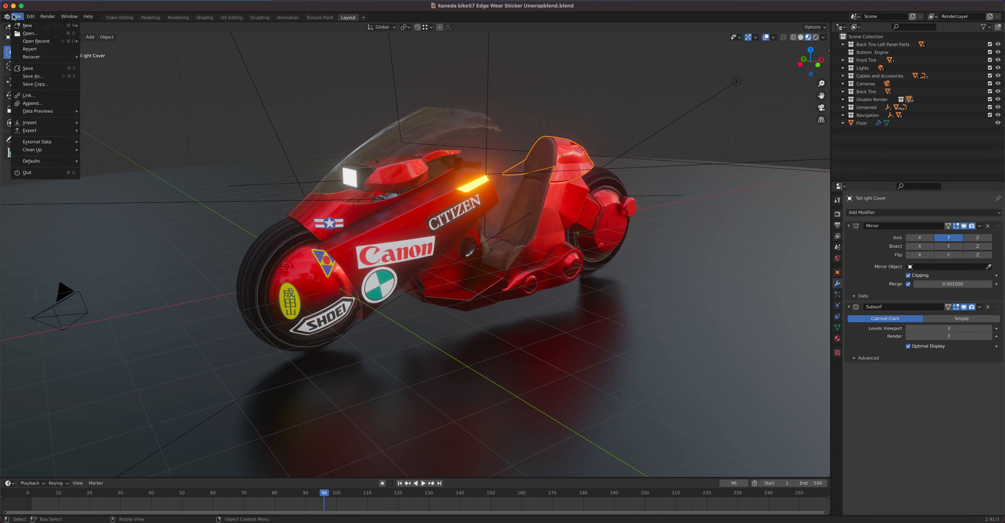
pyautogui.click(84, 18)
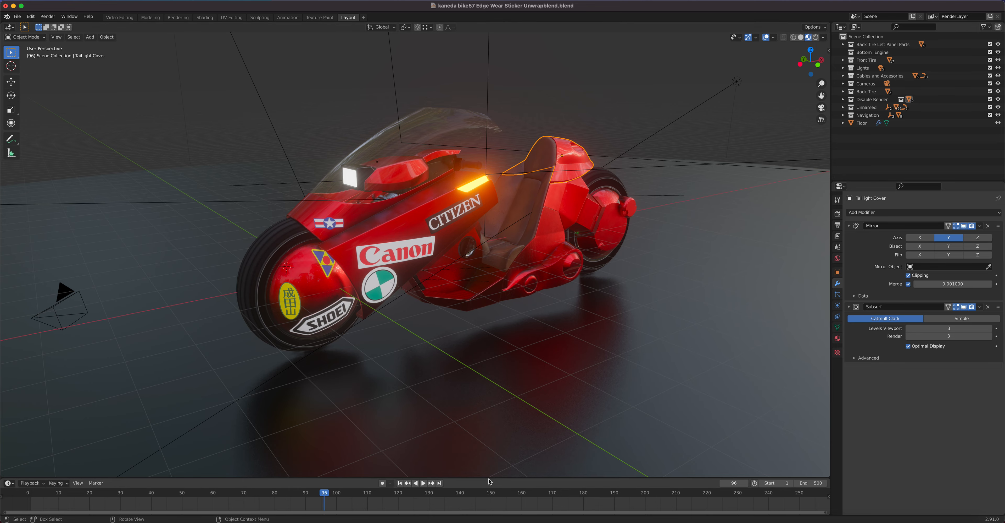
# Step: Enlarge the timeline area upward and split the 3D viewport into two side-by-side viewports of about equal width
pyautogui.moveTo(488, 478); pyautogui.dragTo(489, 363)
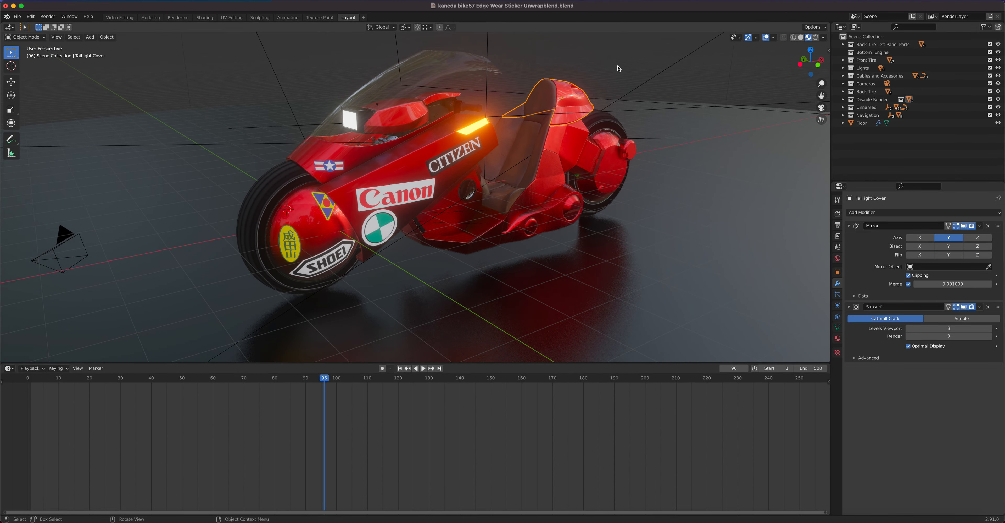
pyautogui.moveTo(829, 24); pyautogui.dragTo(419, 37)
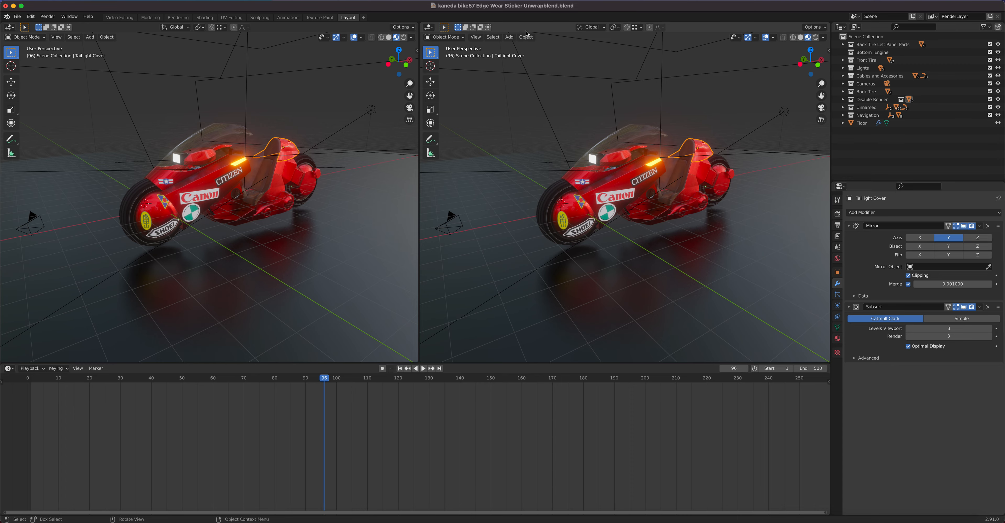
# Step: Change the second 3D viewport into a Graph Editor
pyautogui.click(429, 27)
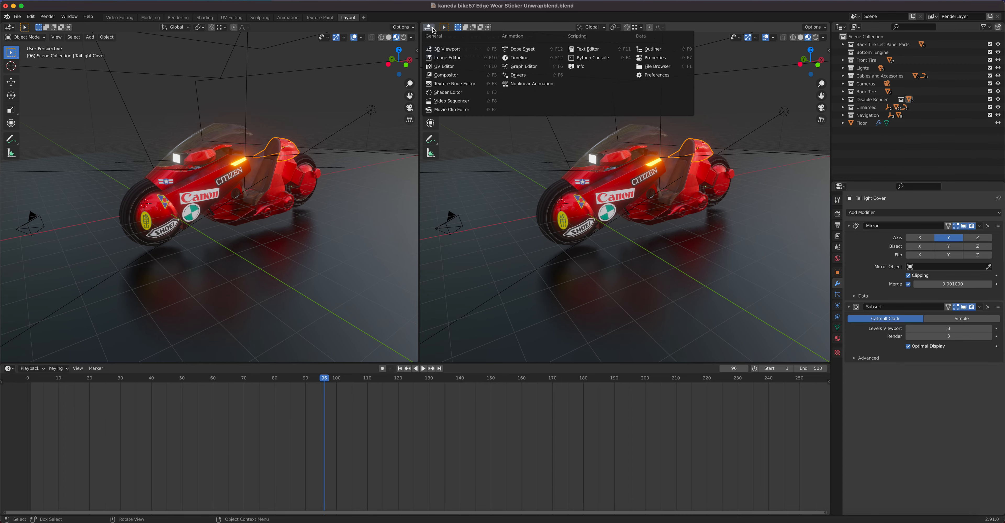
pyautogui.click(523, 66)
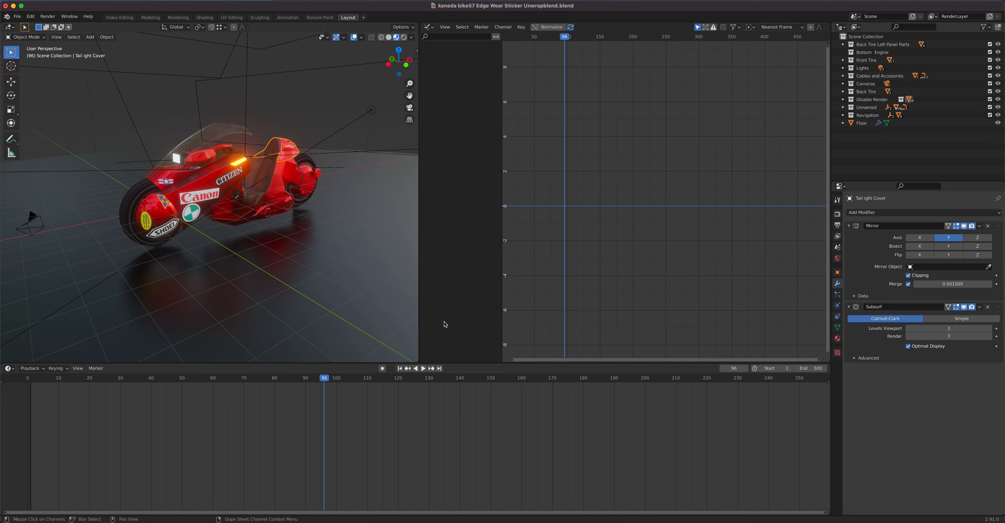
# Step: Look through the Video Editing, Modeling, Rendering, Shading, UV Editing, Sculpting, Animation and Texture Paint workspaces, and return to Layout
pyautogui.click(119, 17)
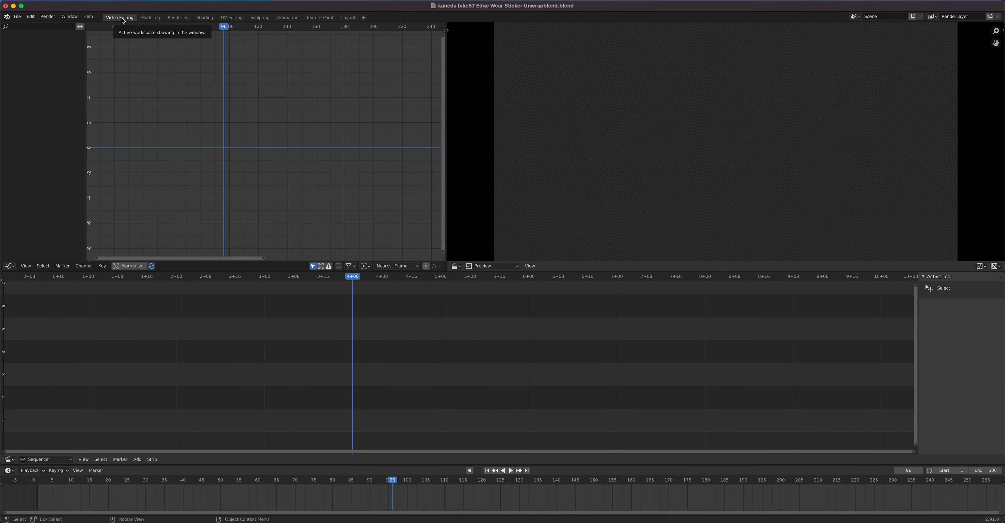
pyautogui.click(150, 18)
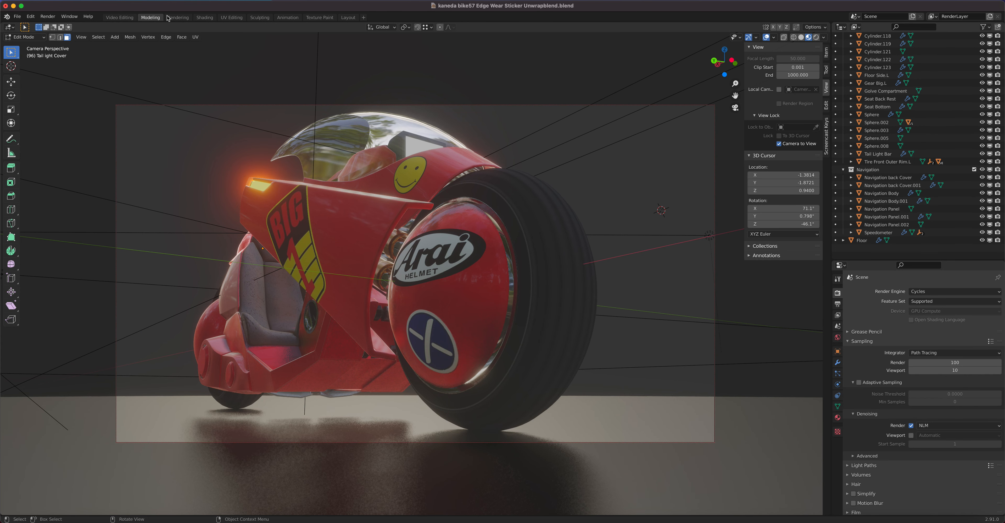
pyautogui.click(178, 18)
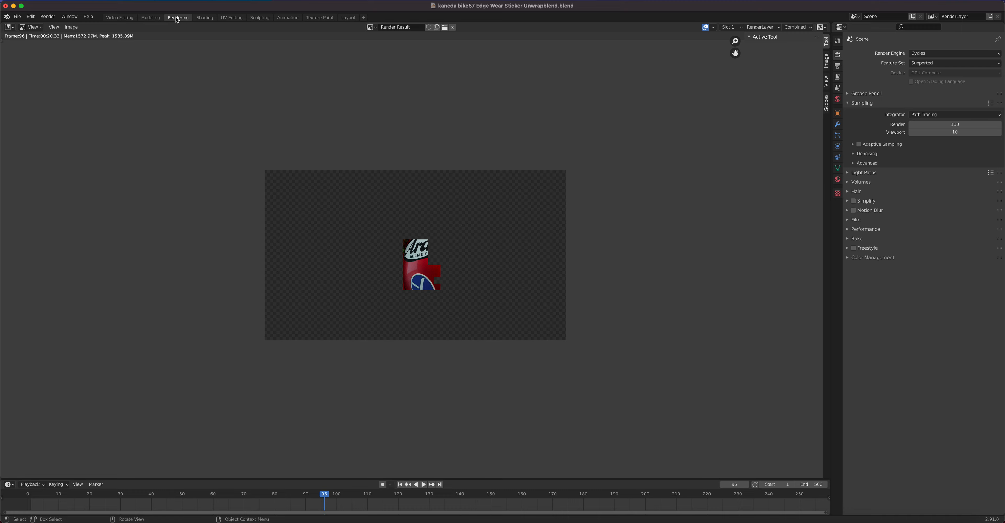
pyautogui.click(205, 17)
pyautogui.click(239, 18)
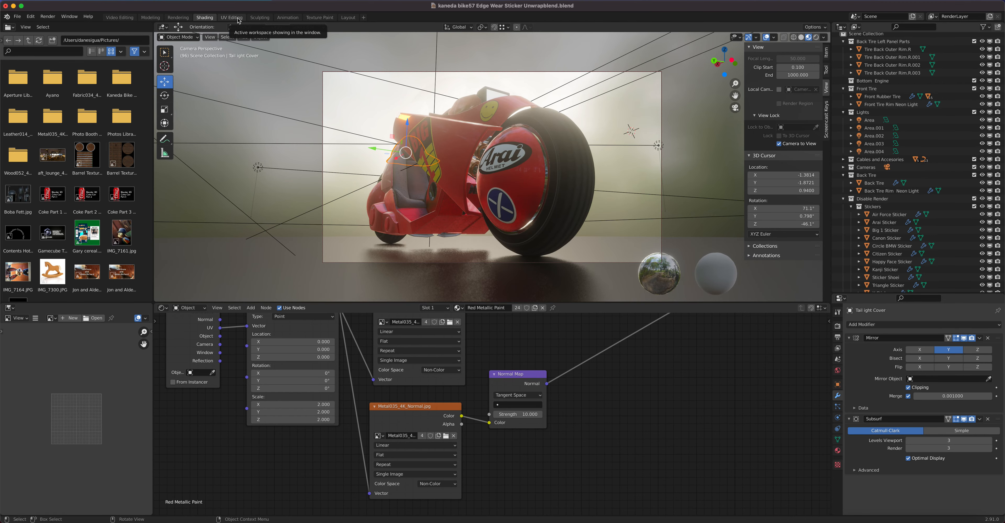
pyautogui.click(260, 17)
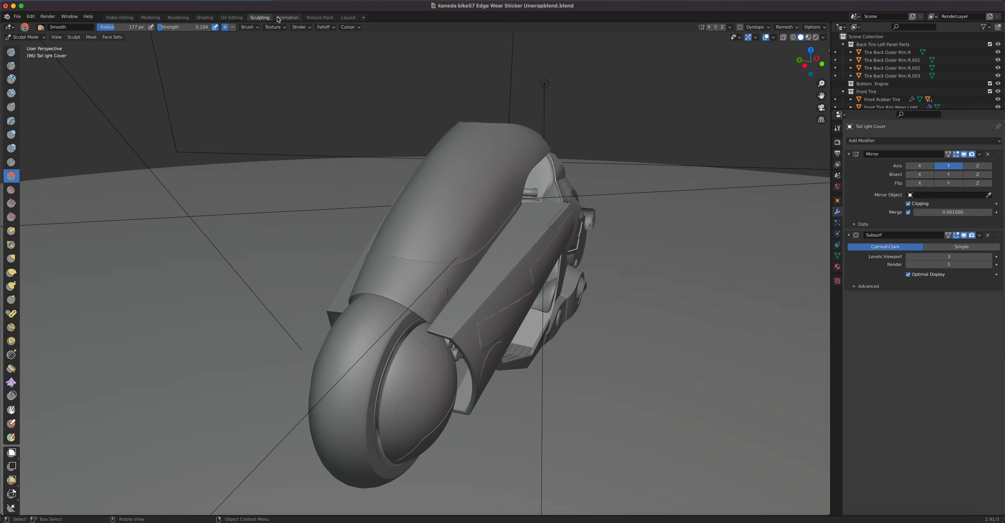
pyautogui.click(288, 19)
pyautogui.click(319, 18)
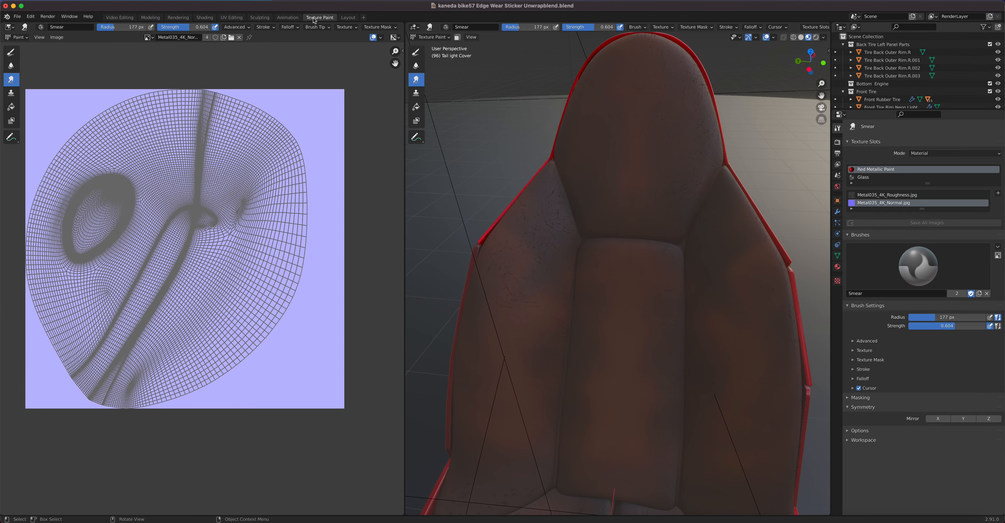
pyautogui.click(349, 18)
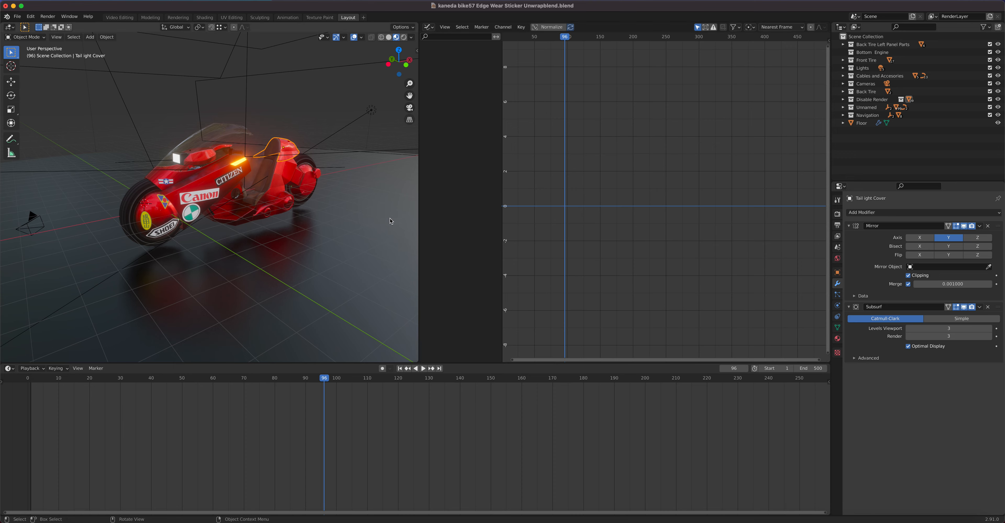
# Step: Delete the modified Layout workspace and add a fresh General Layout workspace
pyautogui.rightClick(348, 21)
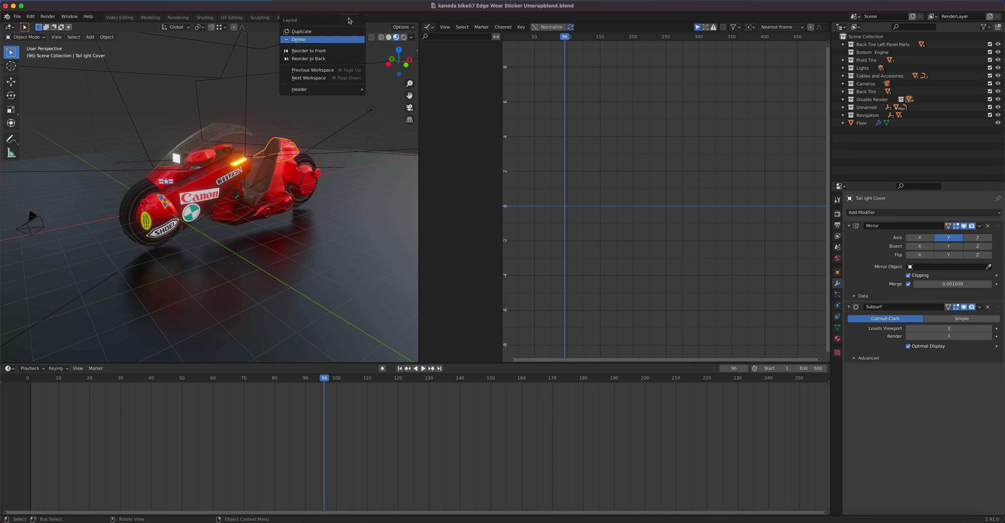
pyautogui.click(311, 40)
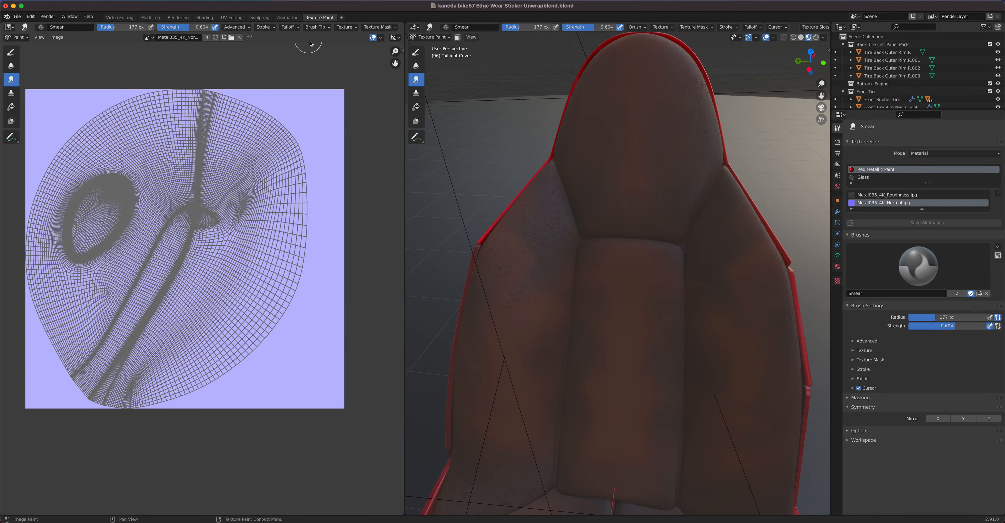
pyautogui.click(342, 17)
pyautogui.moveTo(329, 34)
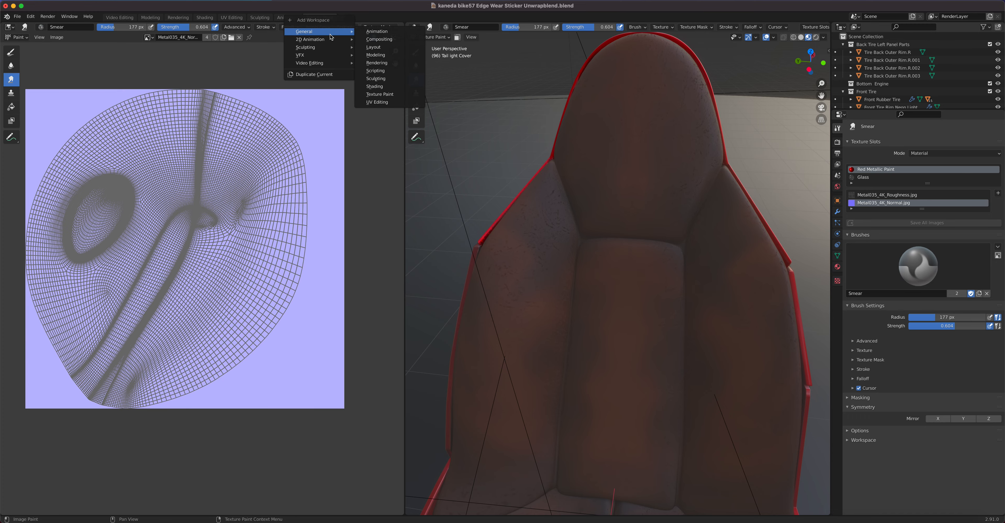
pyautogui.click(384, 47)
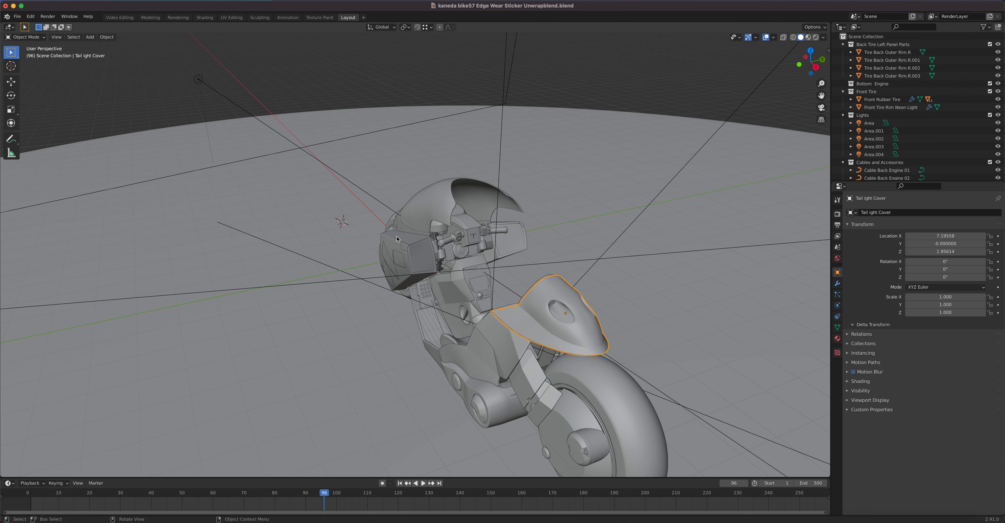
# Step: Examine the motorcycle in the new Layout workspace and in Modeling from the front and at an angle, and return to Layout
pyautogui.moveTo(397, 239); pyautogui.dragTo(580, 228, button='middle')
pyautogui.scroll(3, 504, 231)
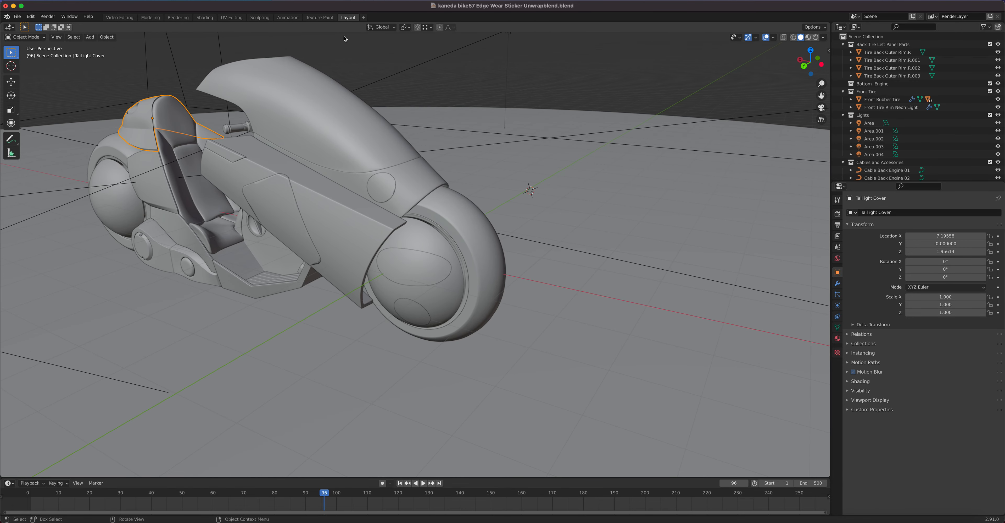
pyautogui.click(152, 19)
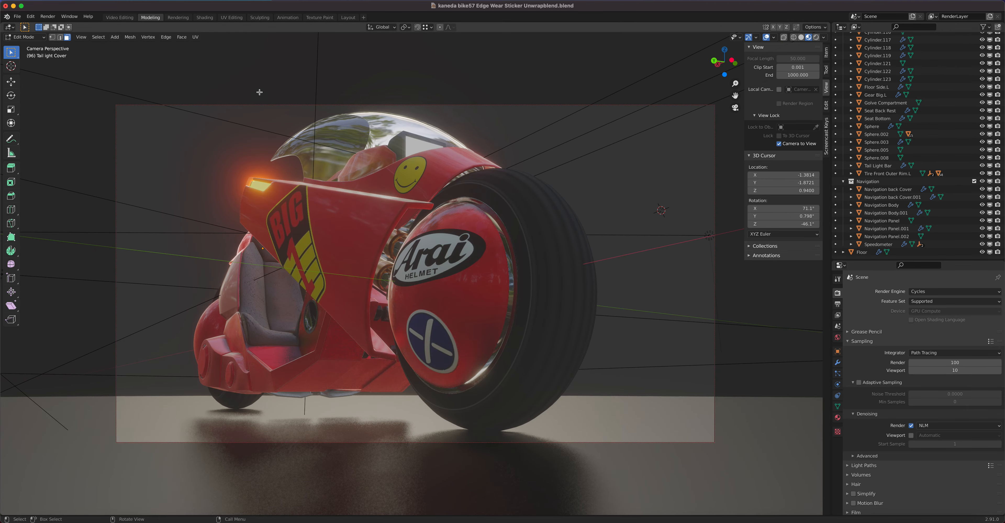
pyautogui.press('KP_1')
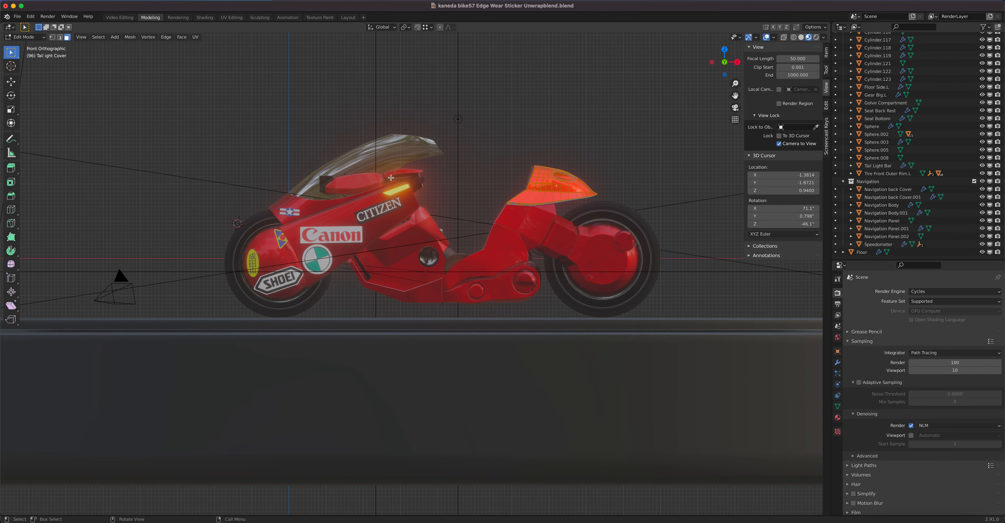
pyautogui.moveTo(413, 206); pyautogui.dragTo(471, 296, button='middle')
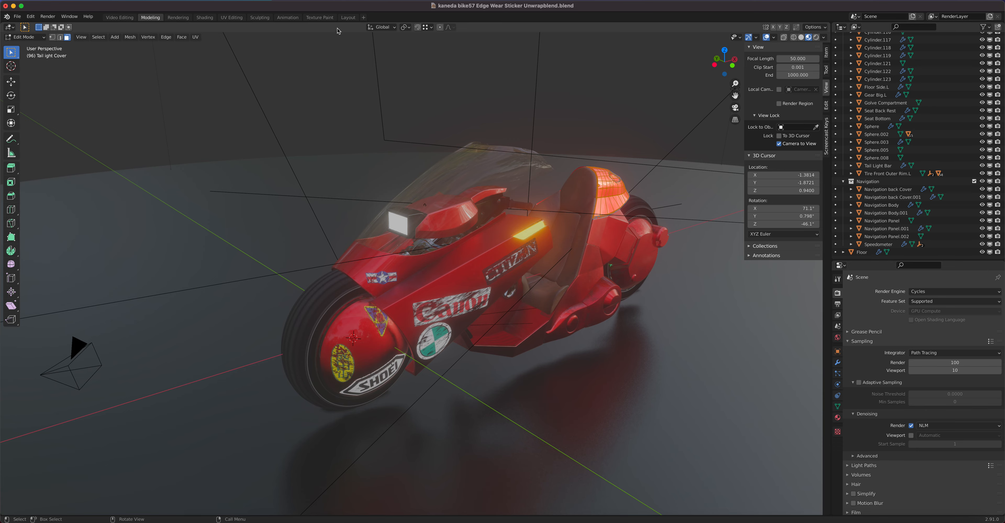
pyautogui.click(348, 17)
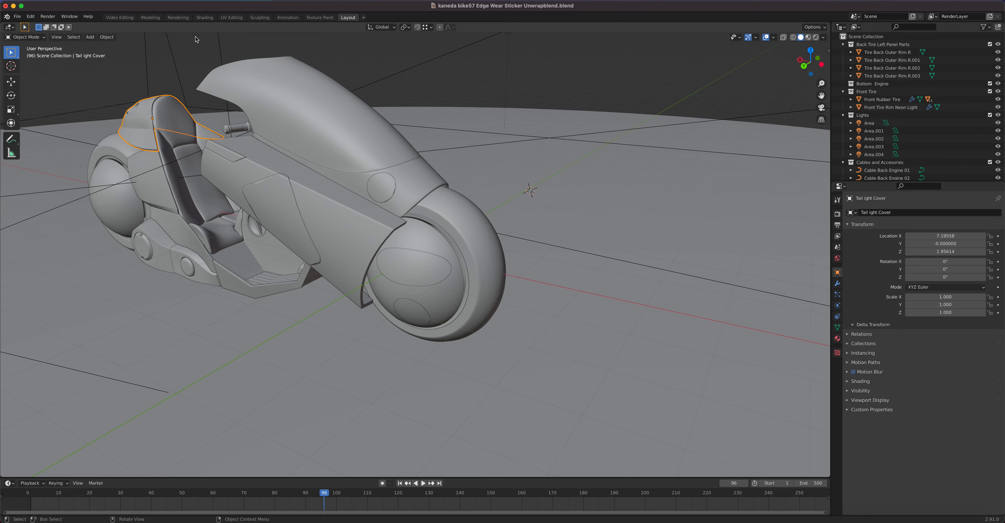
# Step: Examine the motorcycle scene at an angle in the Animation workspace's main viewport, and return to Layout
pyautogui.click(287, 17)
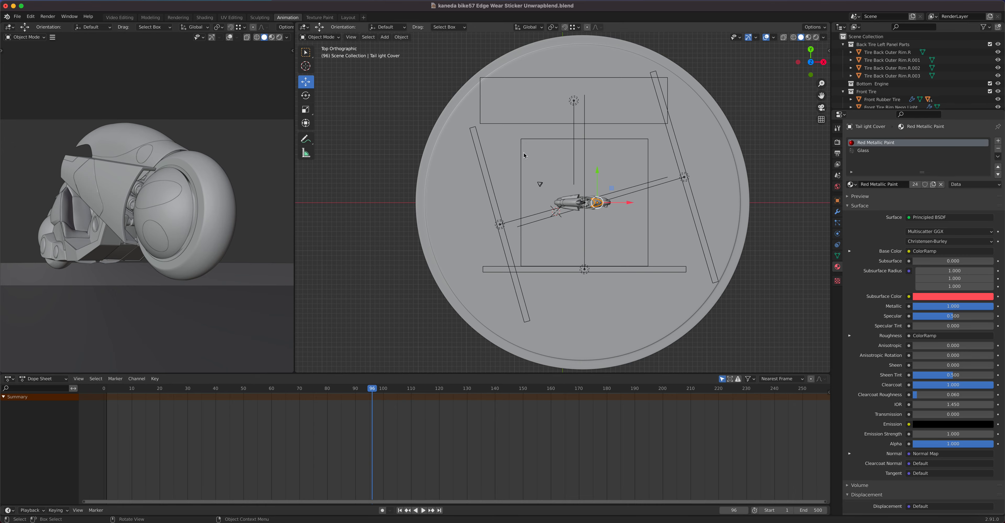
pyautogui.moveTo(562, 283); pyautogui.dragTo(599, 224, button='middle')
pyautogui.scroll(5, 599, 223)
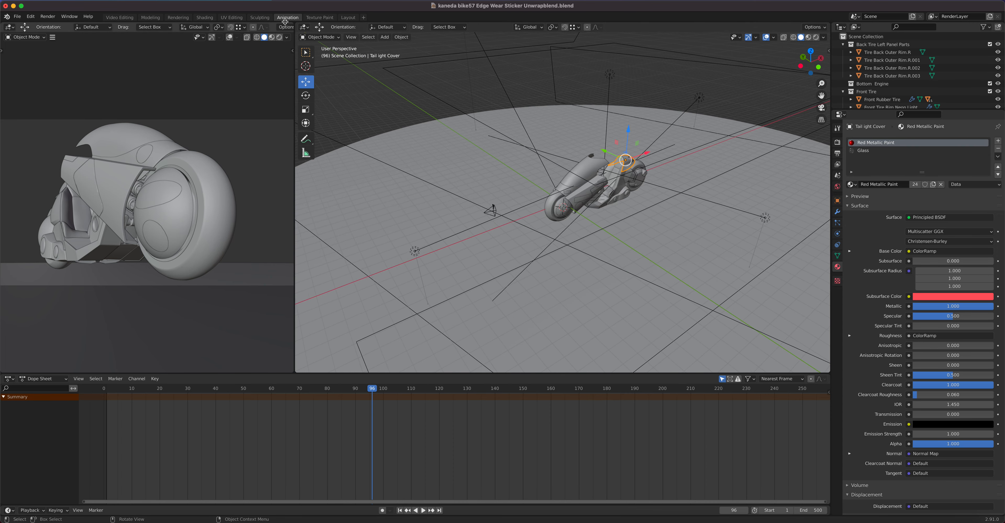
pyautogui.click(348, 18)
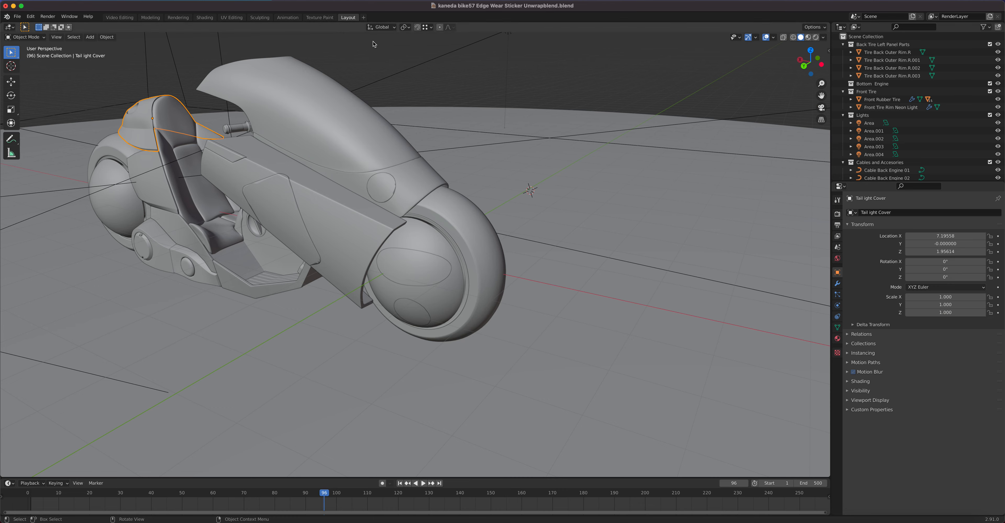
# Step: Turn on the Screencast Keys display and switch the Layout viewport to Material Preview shading
pyautogui.press('n')
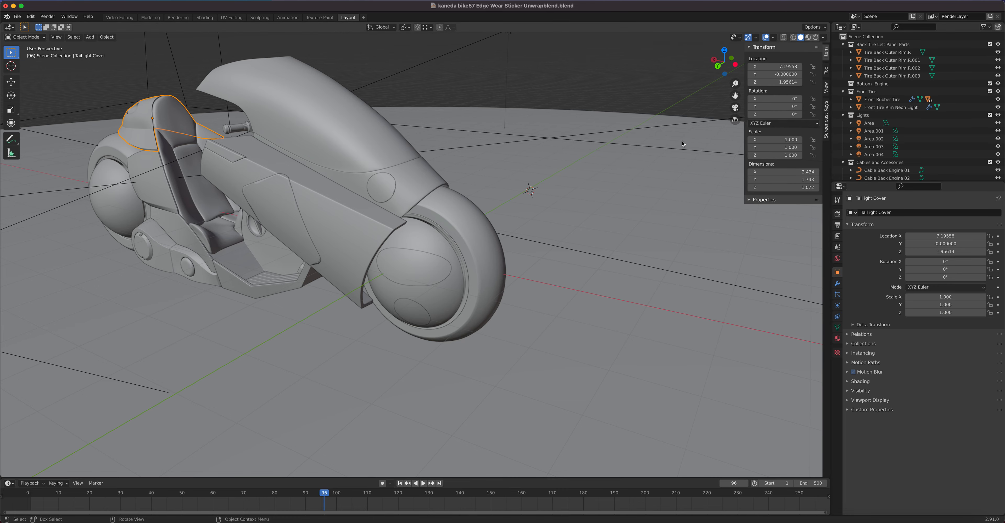
pyautogui.click(827, 115)
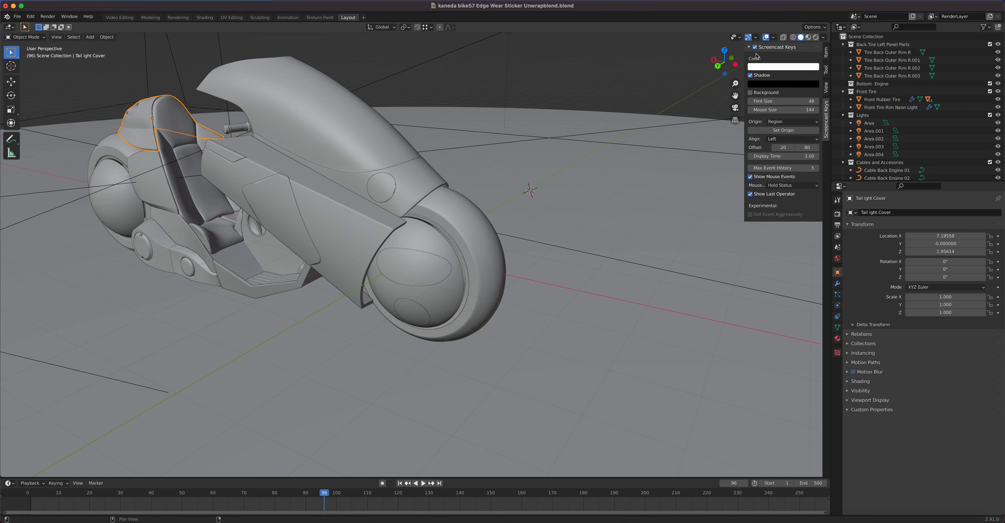
pyautogui.click(755, 47)
pyautogui.press('n')
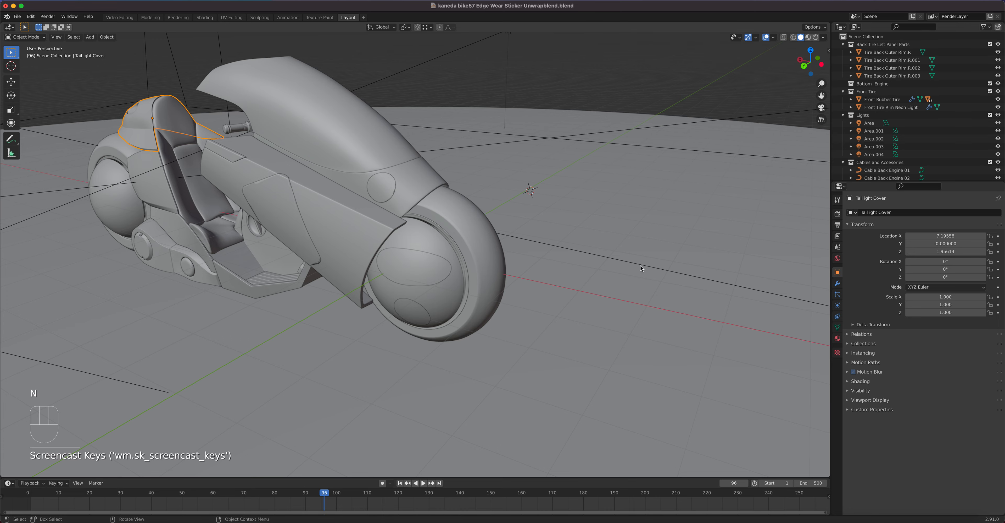
pyautogui.keyDown('shift'); pyautogui.moveTo(546, 252); pyautogui.dragTo(665, 290, button='middle'); pyautogui.keyUp('shift')
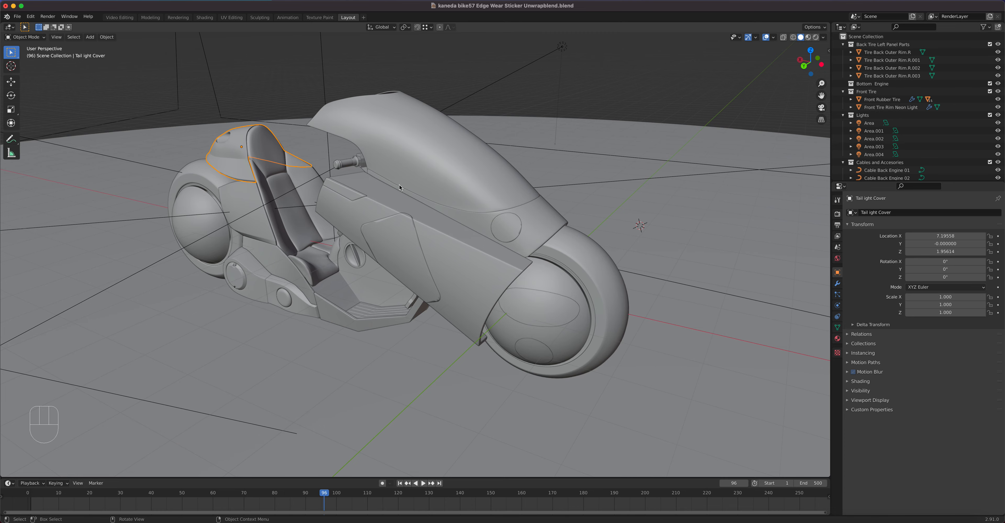
pyautogui.click(809, 38)
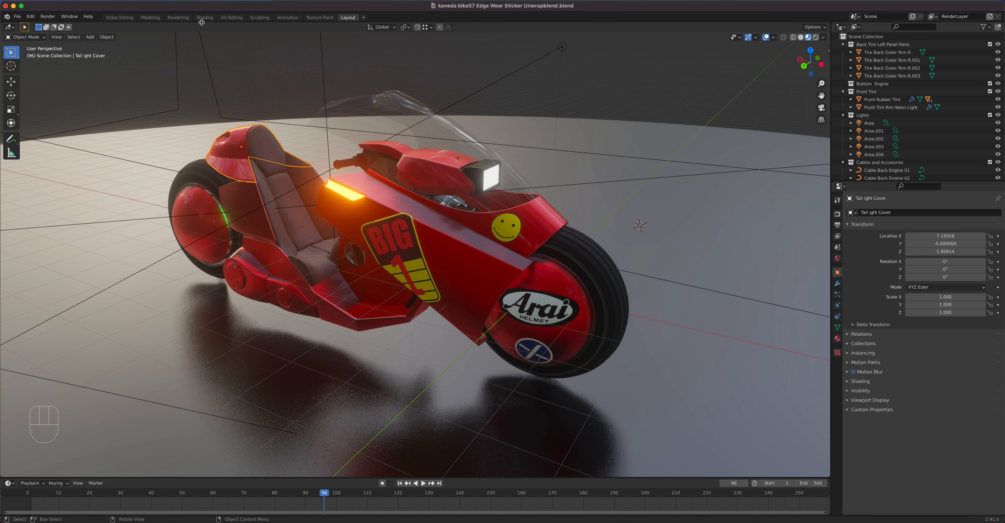
# Step: View the Video Editing workspace and the Modeling workspace
pyautogui.click(121, 18)
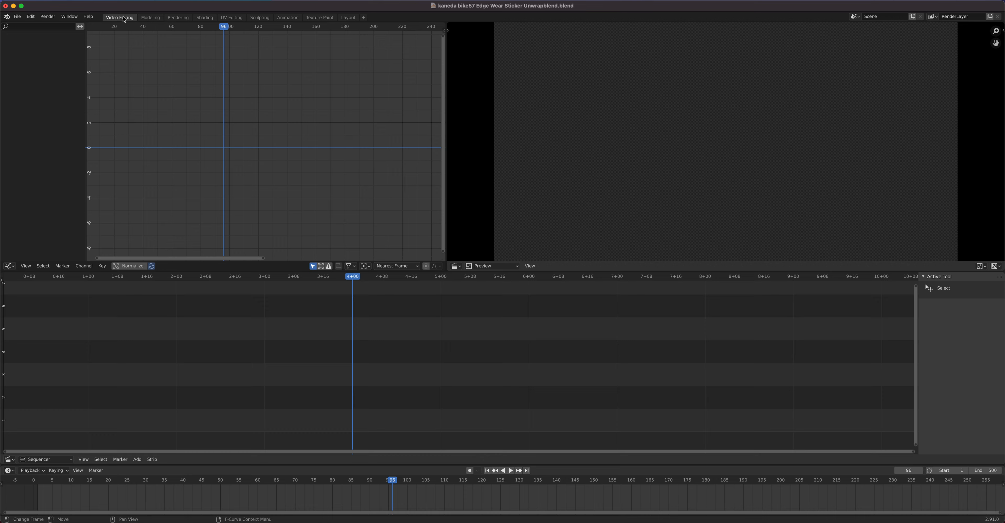
pyautogui.click(151, 18)
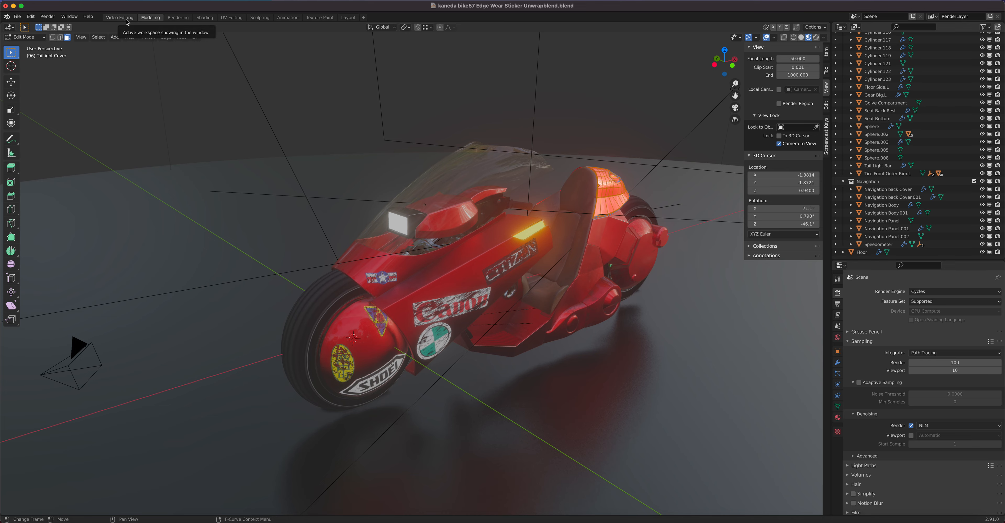
# Step: Add a General Compositing workspace and return to the Layout workspace
pyautogui.click(363, 17)
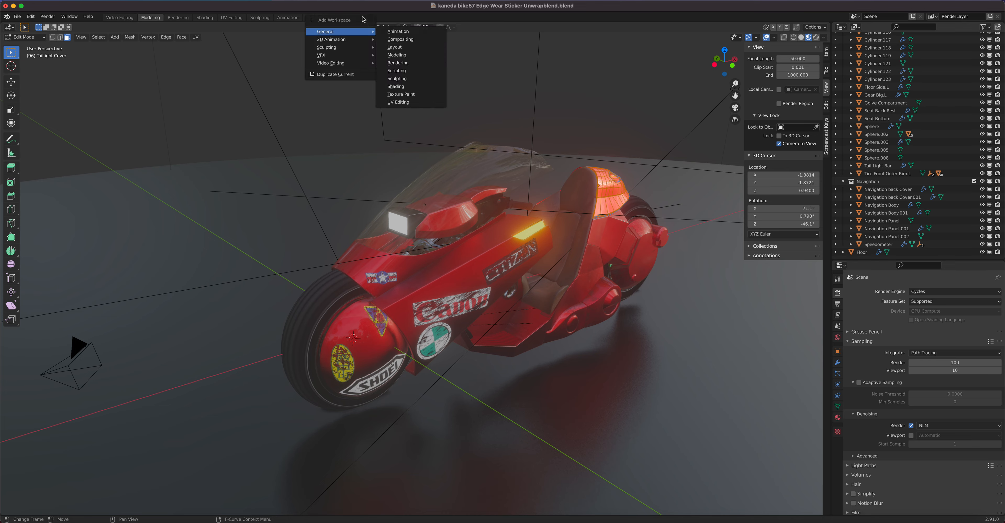
pyautogui.moveTo(362, 32)
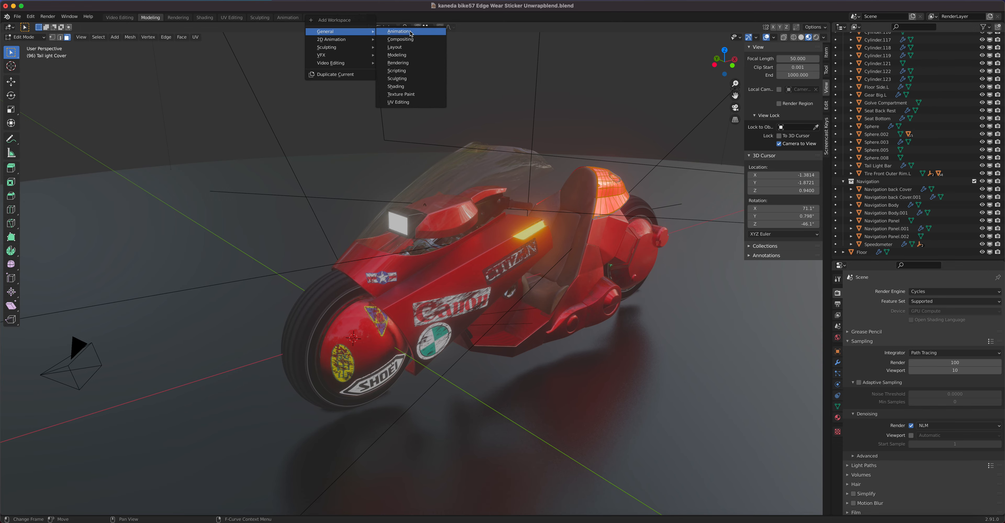
pyautogui.click(401, 39)
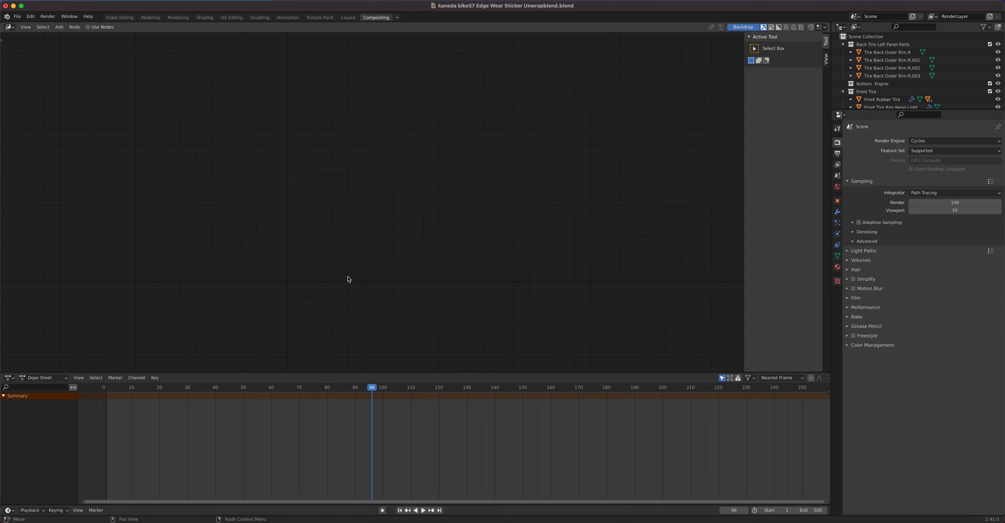
pyautogui.click(346, 18)
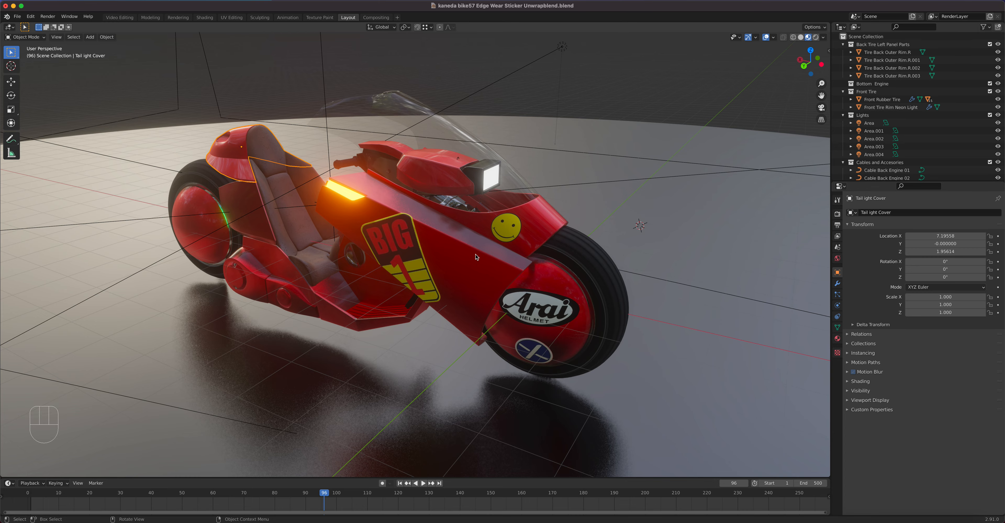
# Step: Select a different sculpt brush in the Sculpting workspace and make one stroke over the motorcycle's side
pyautogui.click(259, 17)
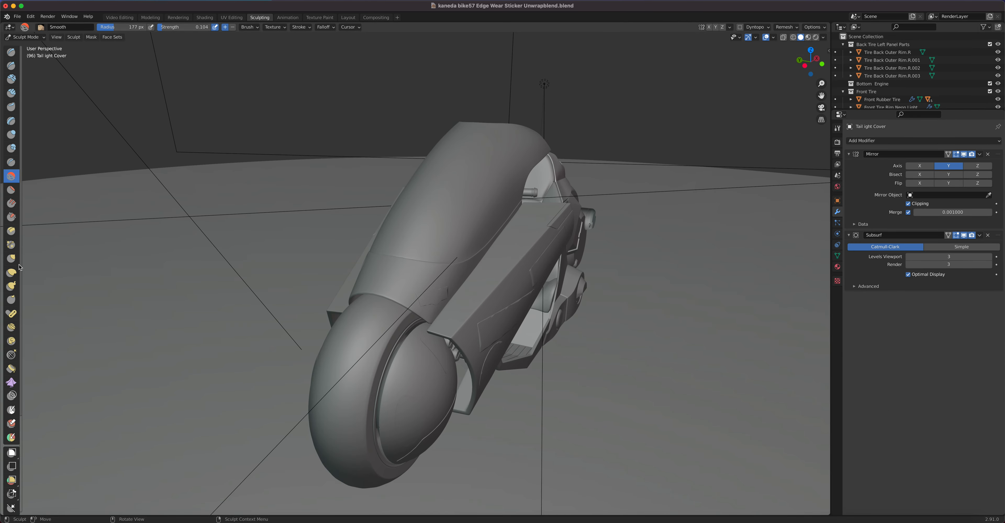
pyautogui.click(11, 258)
pyautogui.moveTo(456, 319)
pyautogui.mouseDown()
pyautogui.moveTo(517, 284)
pyautogui.moveTo(508, 280)
pyautogui.mouseUp()
pyautogui.moveTo(507, 280)
pyautogui.mouseDown(button='middle')
pyautogui.moveTo(492, 234)
pyautogui.moveTo(448, 250)
pyautogui.mouseUp(button='middle')
pyautogui.scroll(-5, 464, 244)
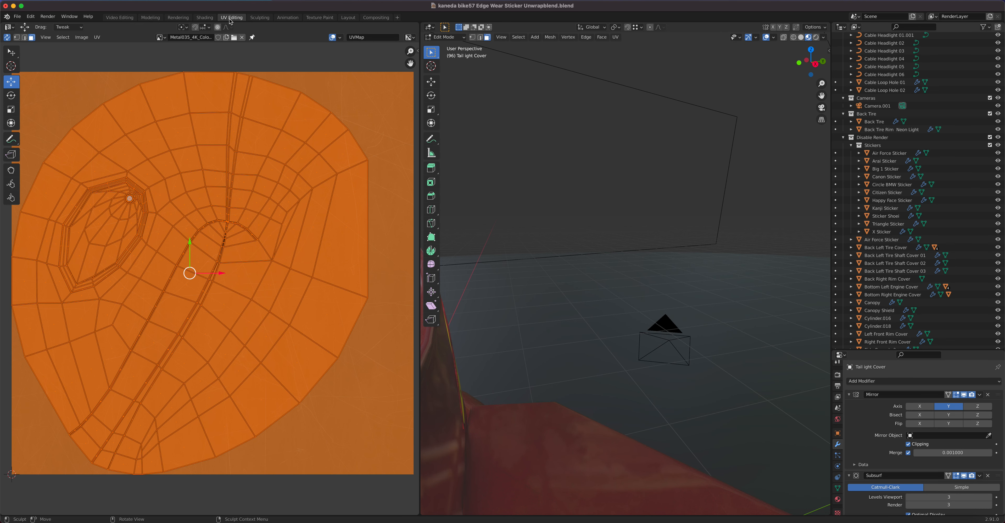
# Step: View the UV Editing and Texture Paint workspaces and return to the Layout workspace
pyautogui.scroll(-10, 551, 254)
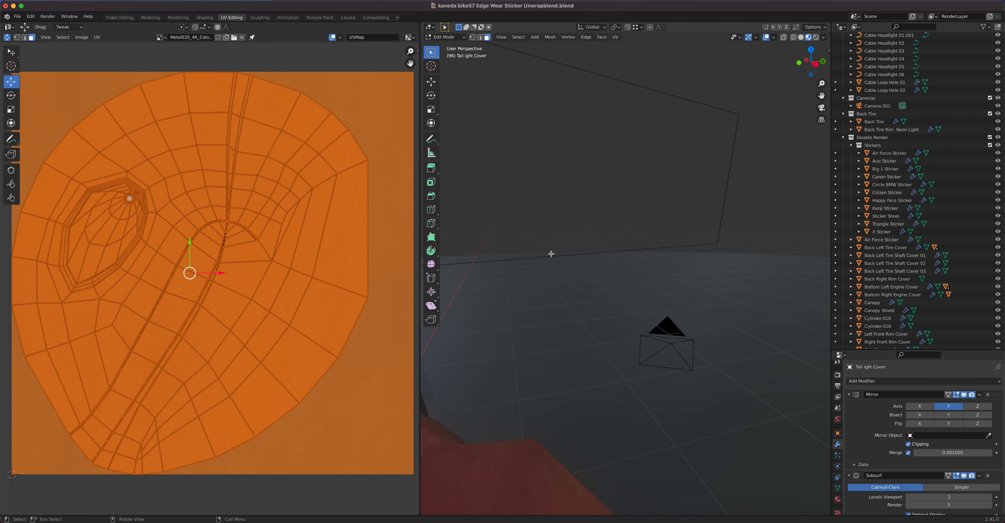
pyautogui.scroll(-12, 551, 253)
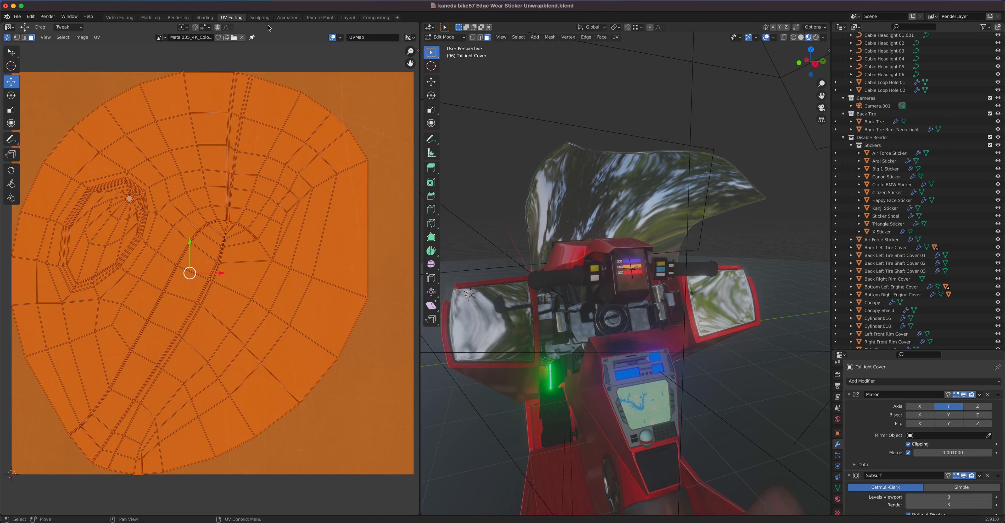
pyautogui.click(313, 18)
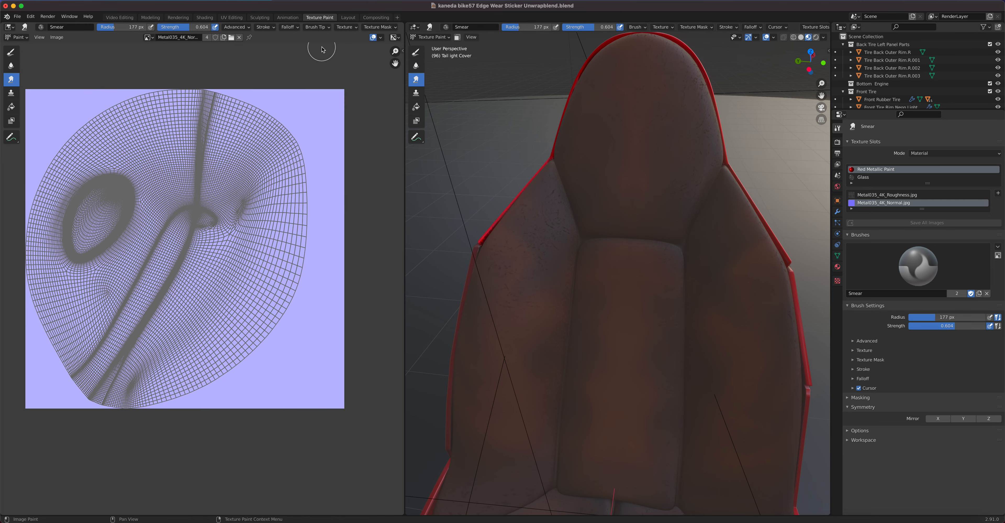
pyautogui.click(345, 18)
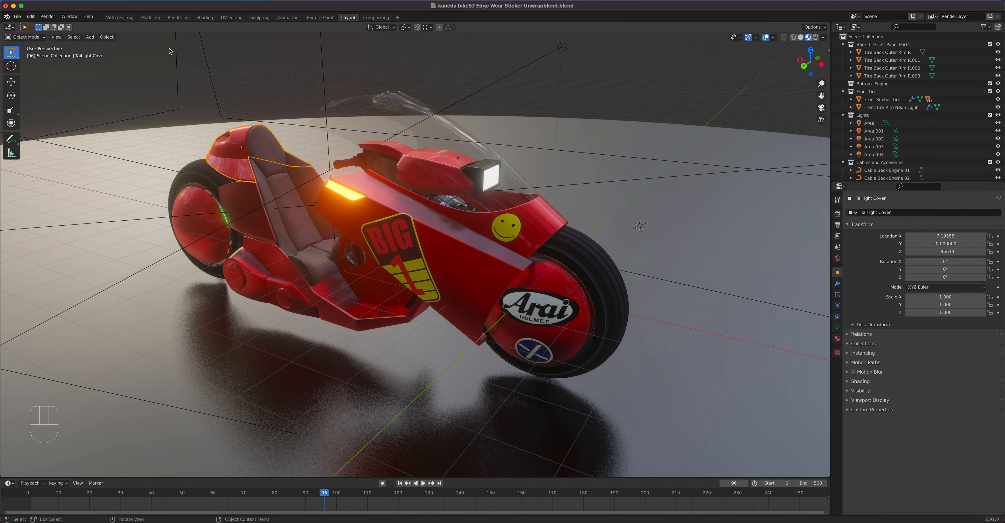
# Step: Hide the 3D viewport's toolbar and show it again
pyautogui.click(56, 37)
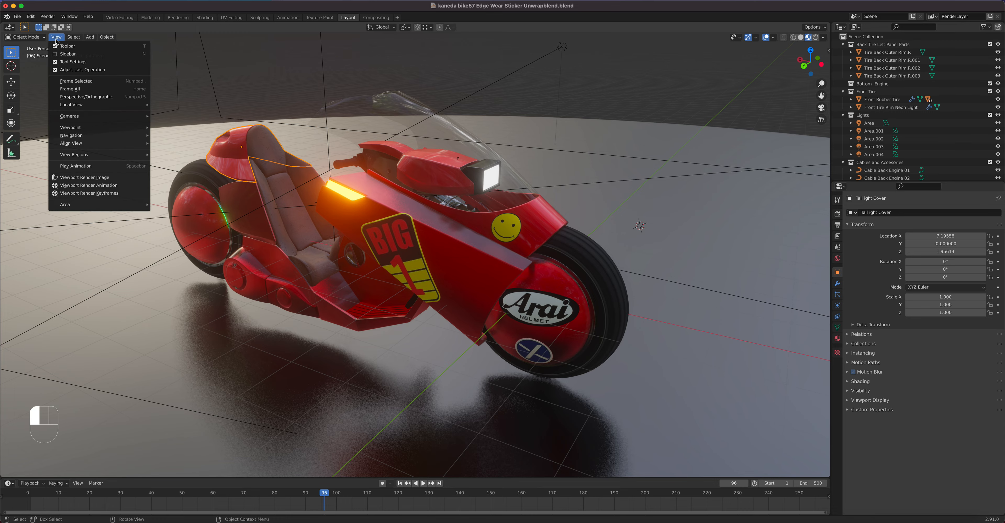
pyautogui.press('ctrl')
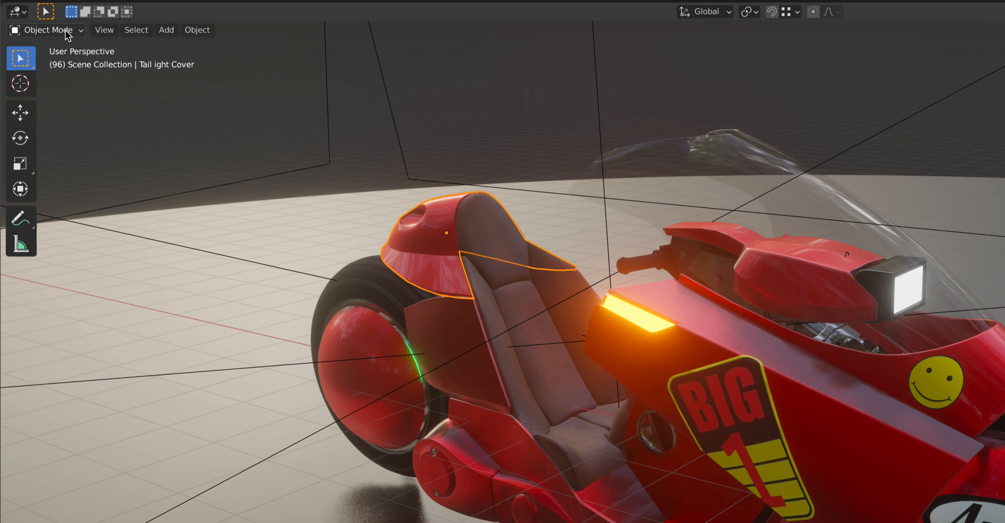
pyautogui.click(102, 31)
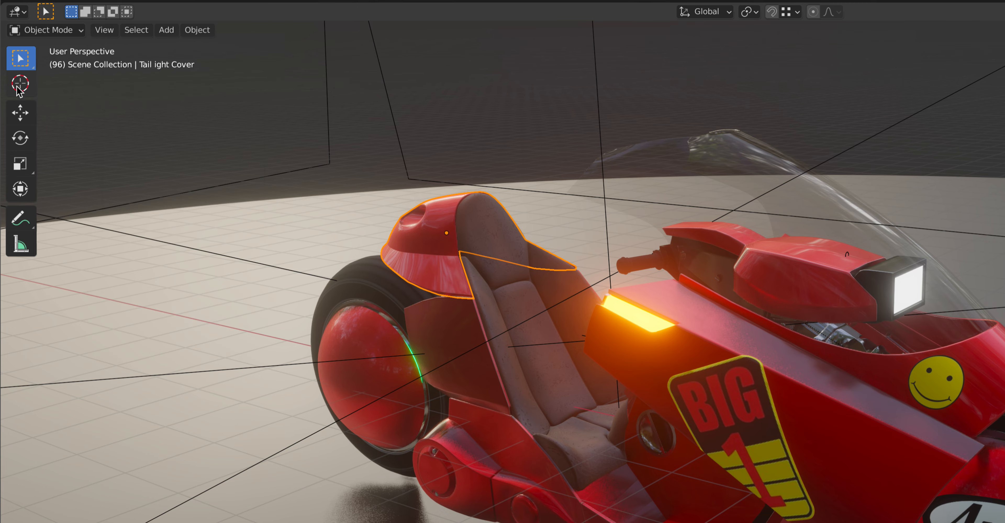
pyautogui.press('t')
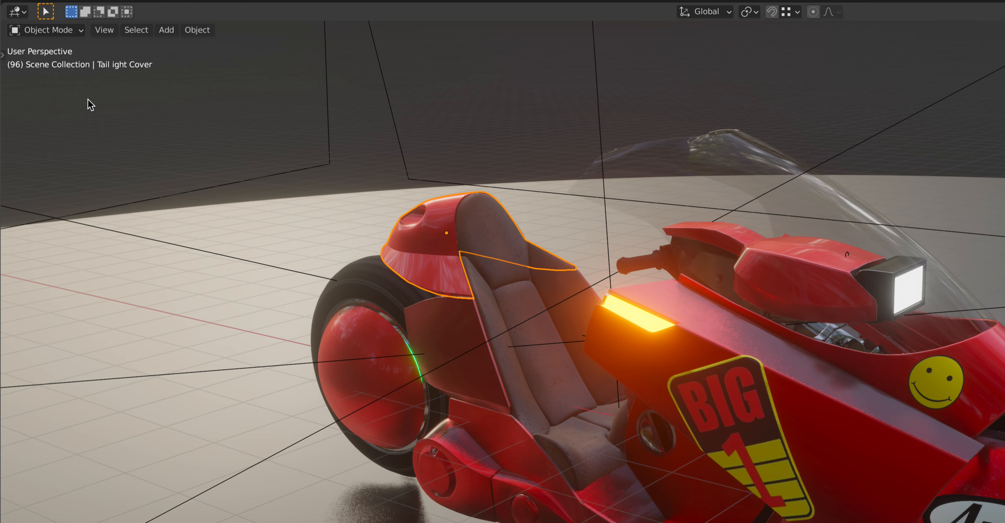
pyautogui.press('t')
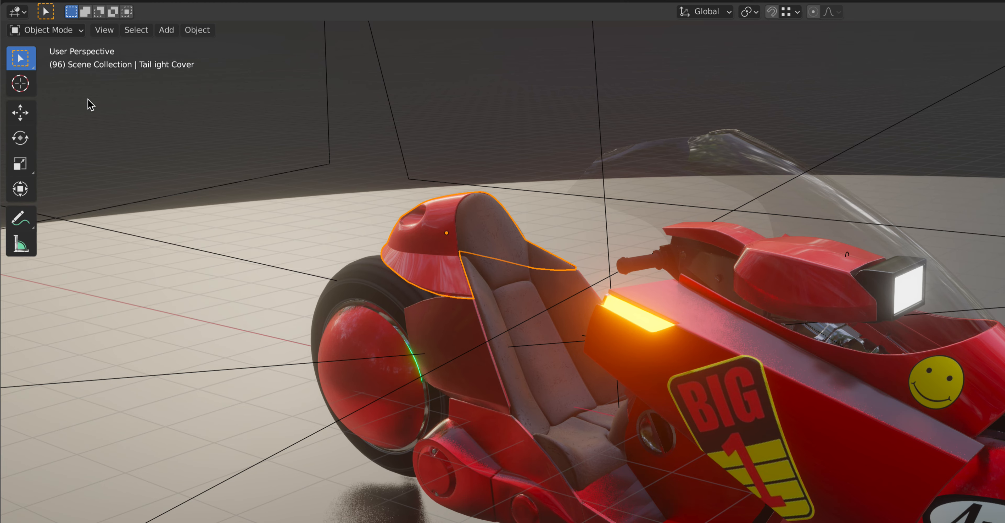
pyautogui.click(104, 30)
pyautogui.scroll(3, 460, 117)
pyautogui.scroll(-2, 460, 117)
pyautogui.scroll(-1, 460, 117)
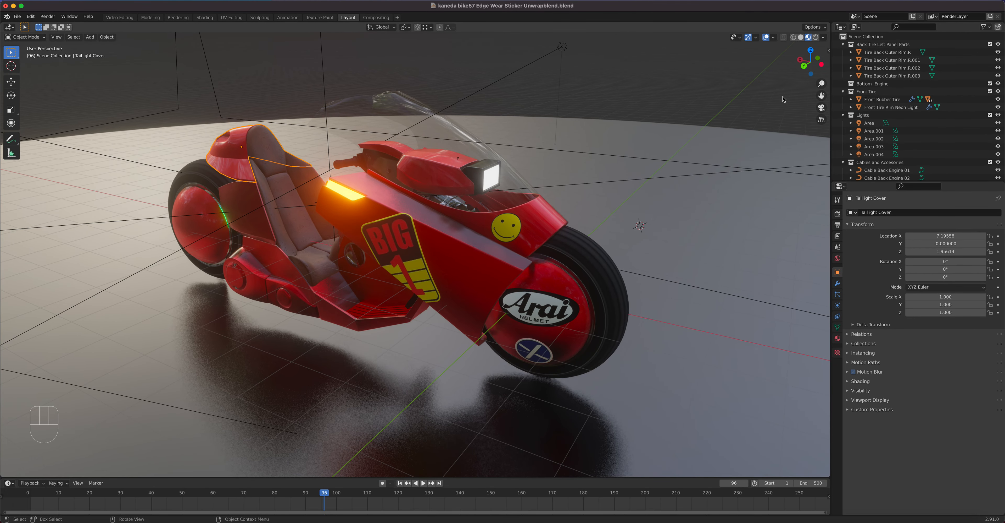
# Step: Show the 3D viewport's sidebar and display its View settings
pyautogui.press('n')
pyautogui.press('n')
pyautogui.press('n')
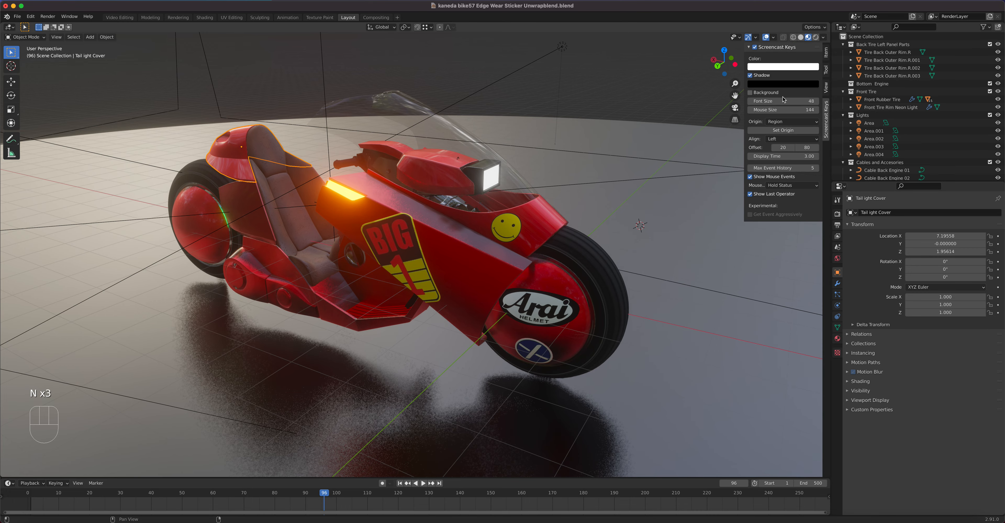
pyautogui.press('n')
pyautogui.press('n')
pyautogui.click(826, 89)
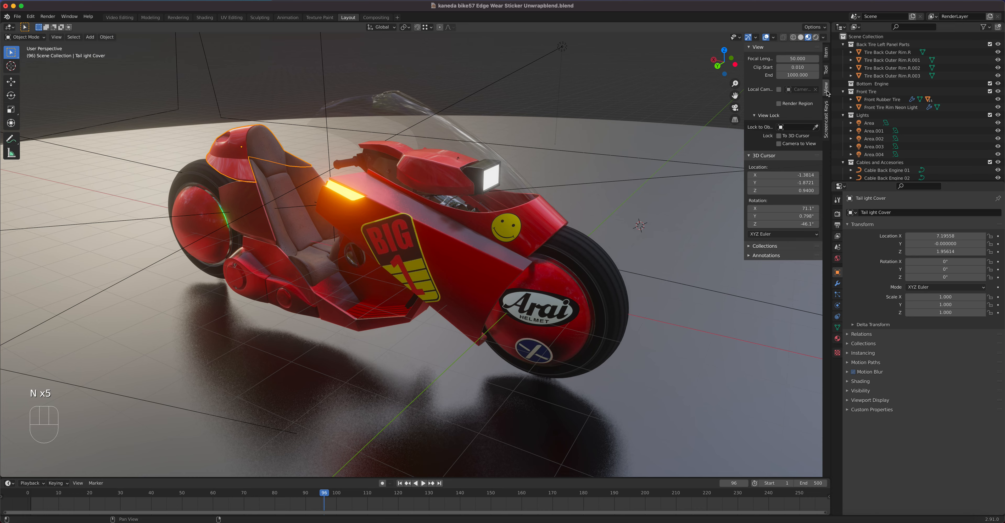
# Step: Display the sidebar's Item properties and select the motorcycle's left side cover
pyautogui.click(826, 59)
pyautogui.click(524, 229)
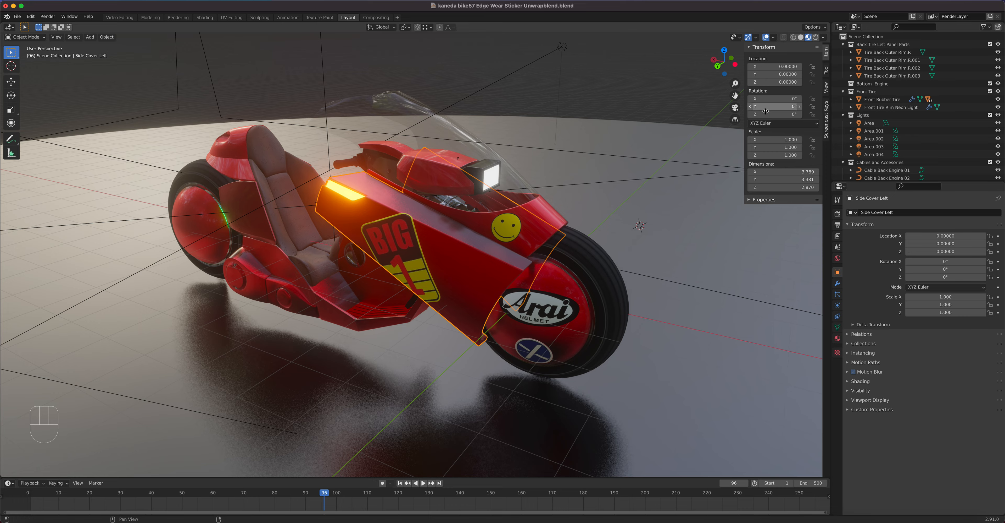
pyautogui.moveTo(779, 66)
pyautogui.mouseDown()
pyautogui.moveTo(792, 67)
pyautogui.moveTo(778, 69)
pyautogui.mouseUp()
pyautogui.press('n')
pyautogui.press('n')
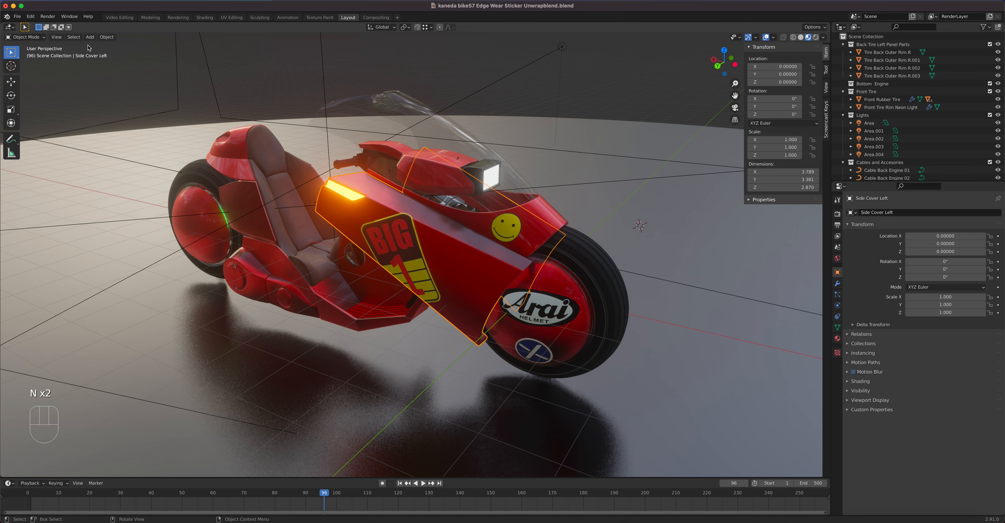
# Step: Hide the 3D viewport's Tool Settings bar and show it again
pyautogui.click(57, 37)
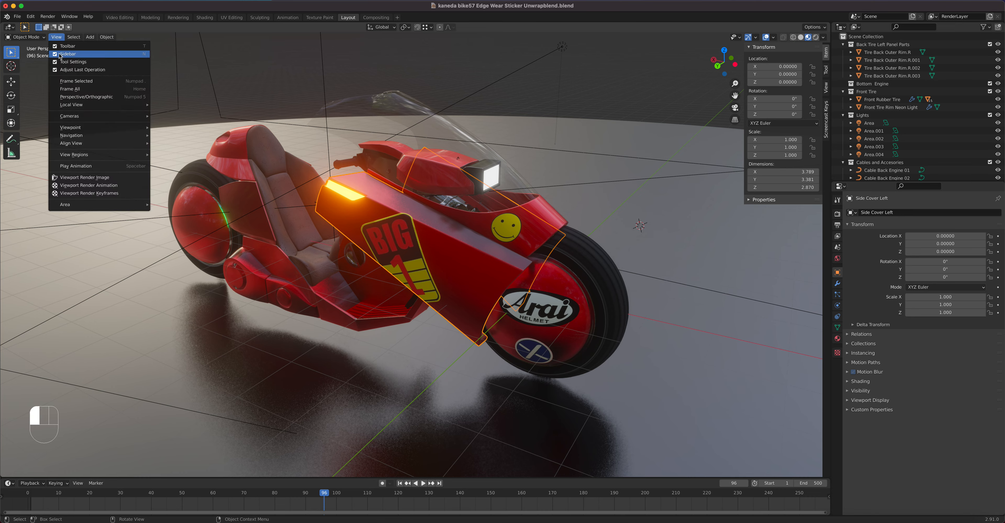
pyautogui.click(74, 36)
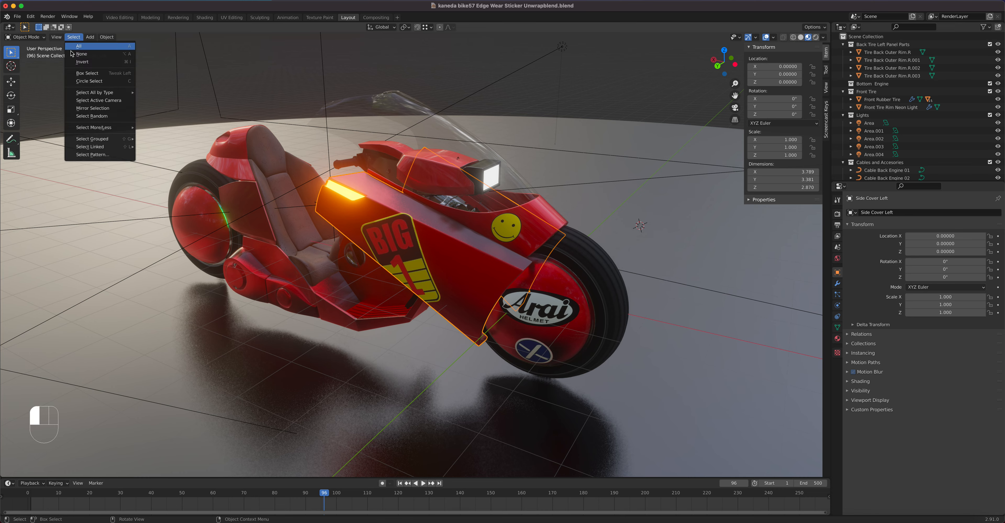
pyautogui.click(57, 37)
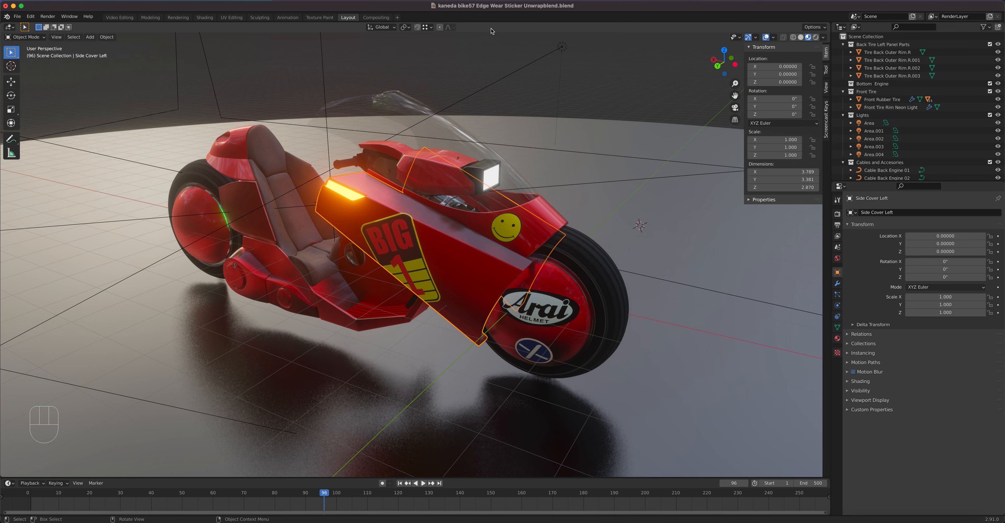
pyautogui.click(55, 38)
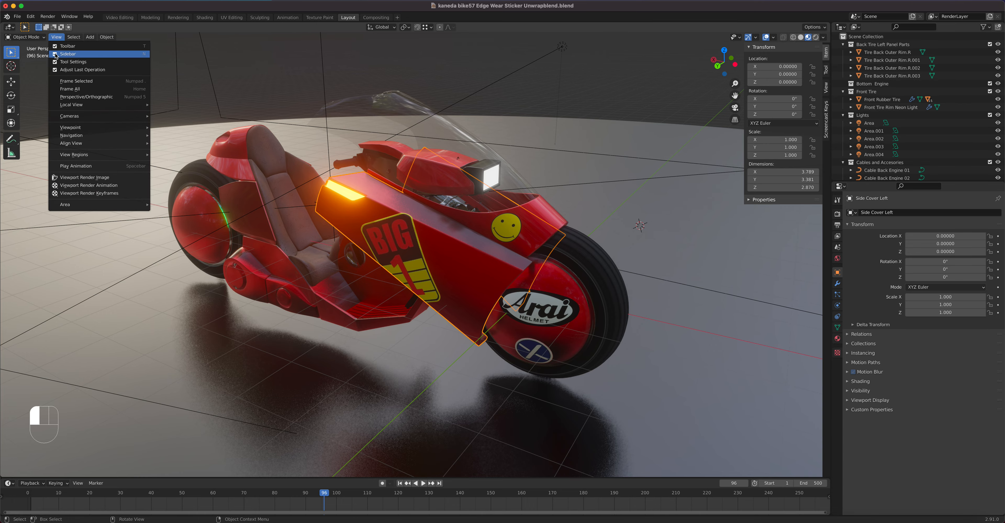
pyautogui.click(54, 62)
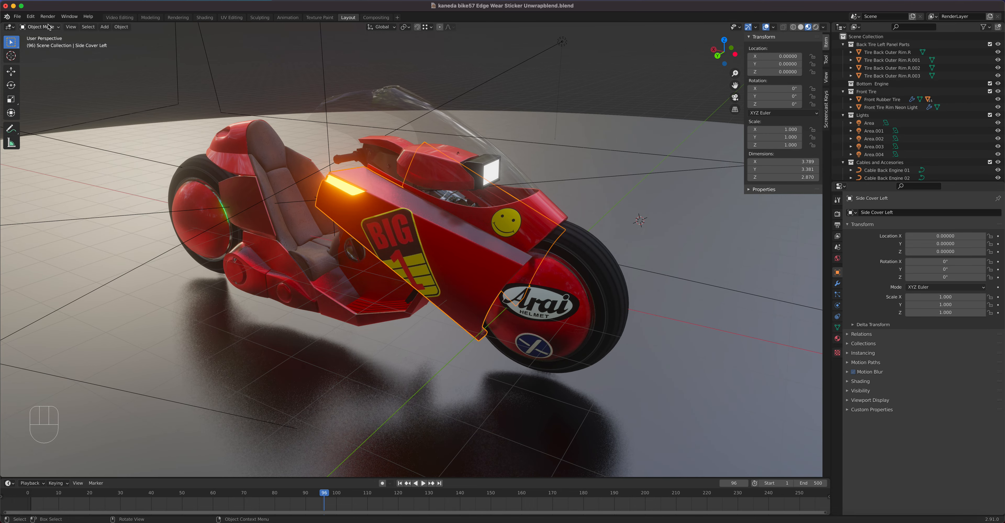
pyautogui.click(66, 28)
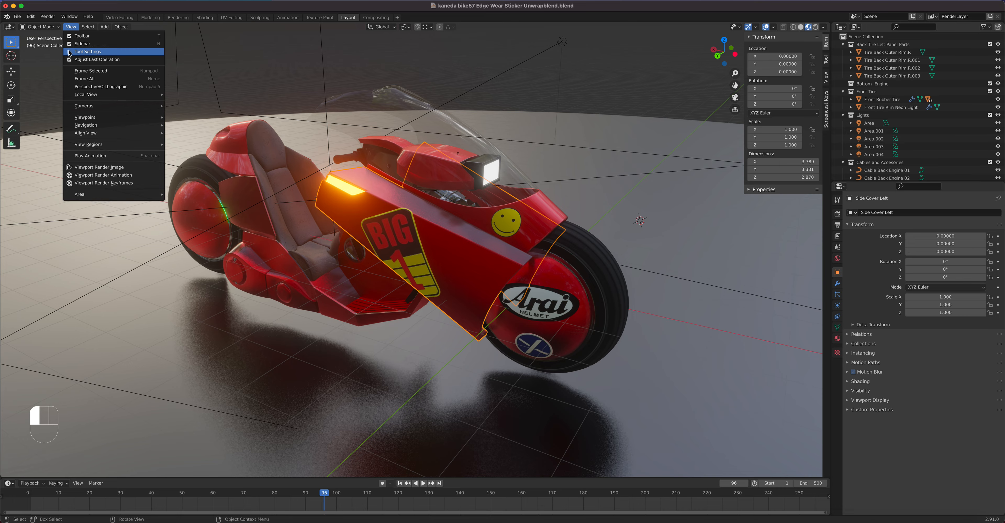
pyautogui.click(70, 52)
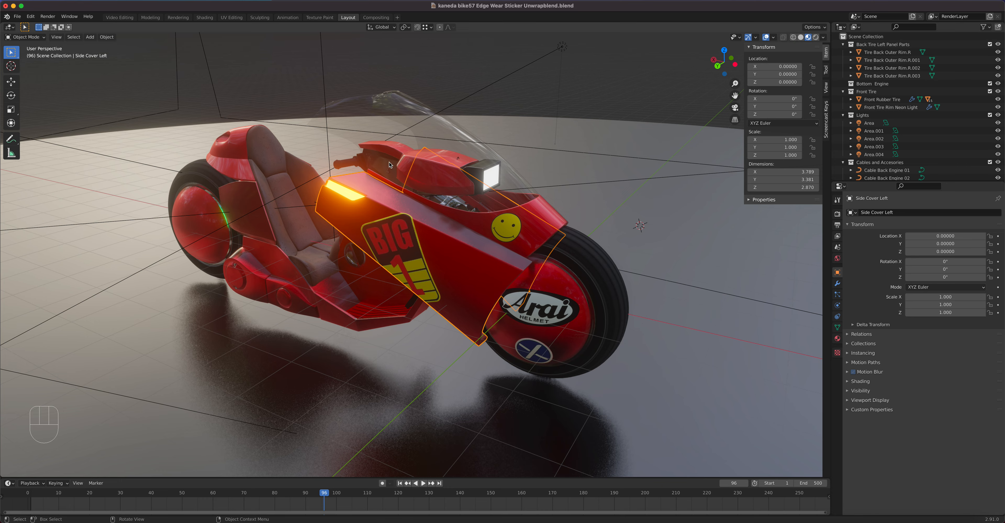
pyautogui.click(56, 38)
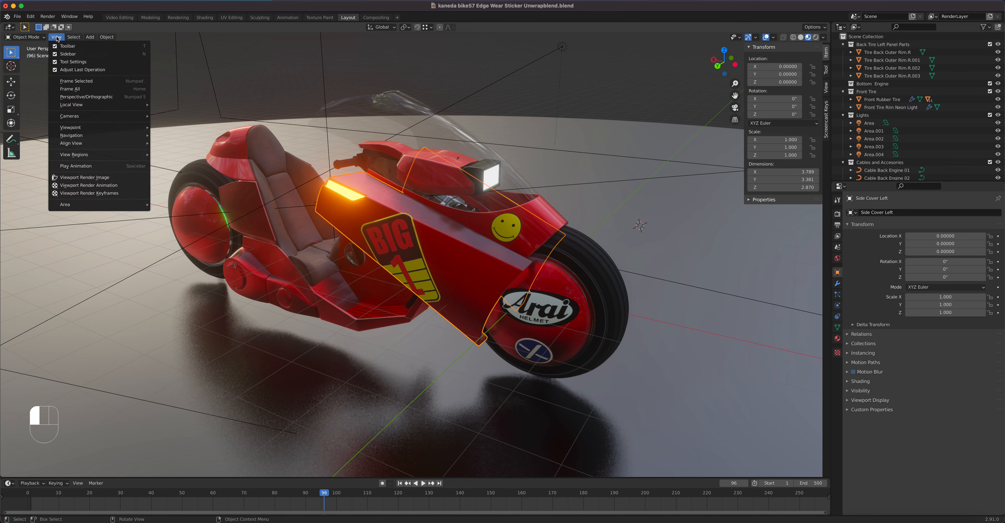
pyautogui.rightClick(353, 18)
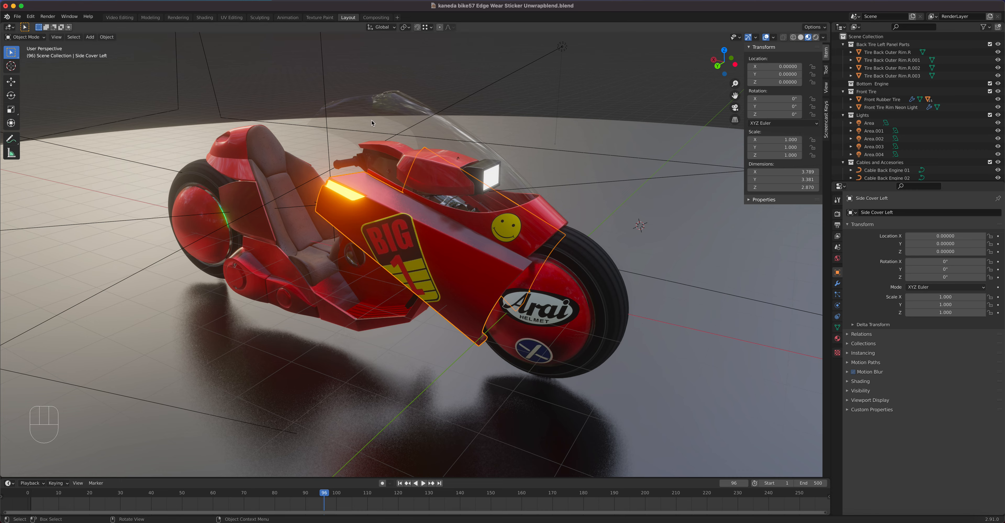
pyautogui.click(56, 37)
pyautogui.click(56, 37)
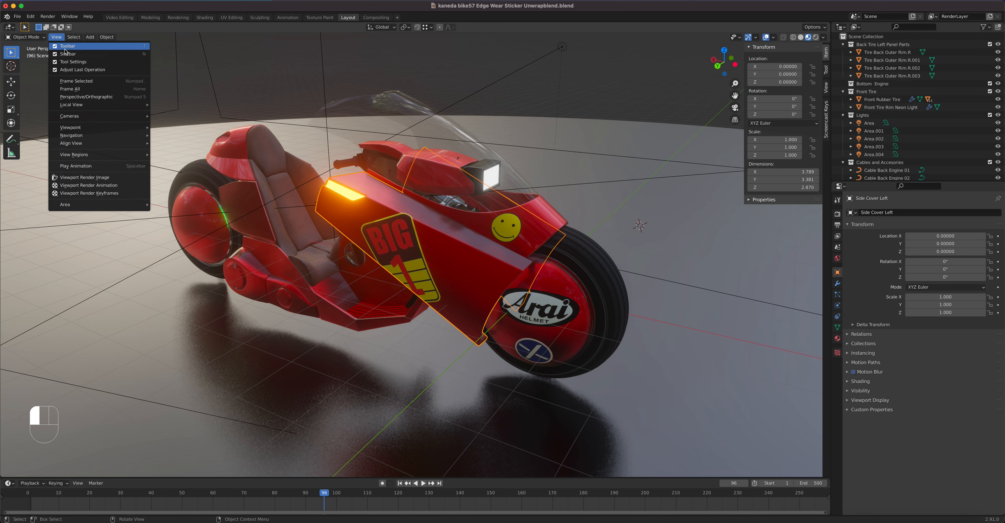
pyautogui.click(185, 56)
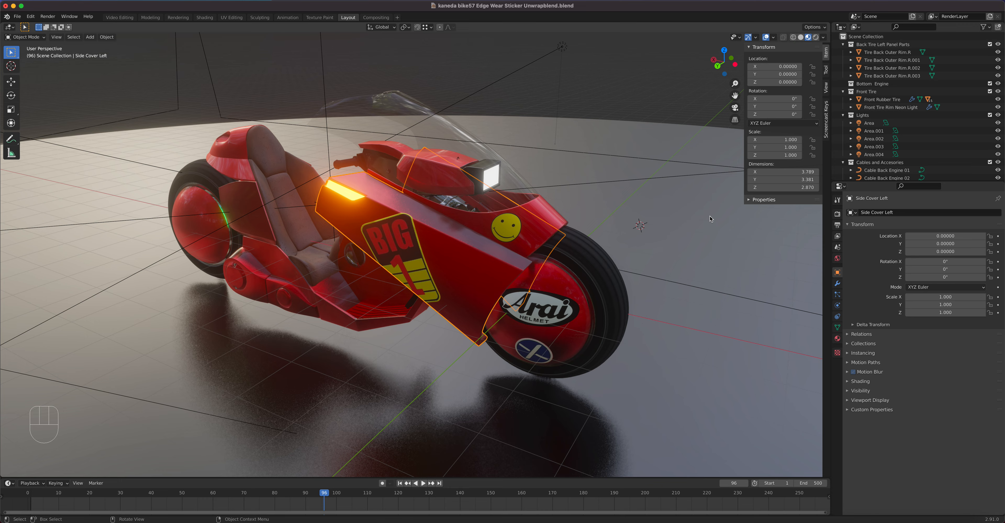
# Step: Hide the sidebar with the left side cover's transform values and bring it back
pyautogui.press('n')
pyautogui.press('n')
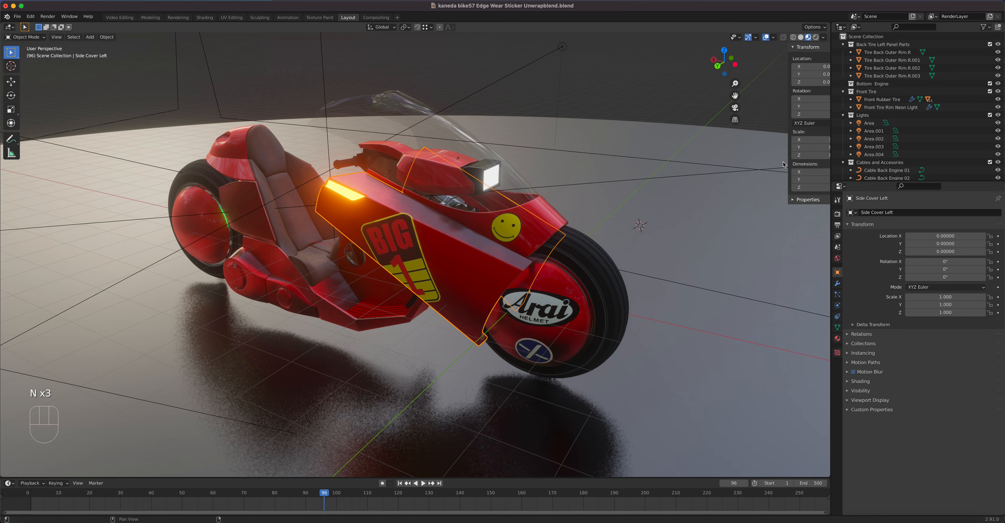
pyautogui.press('n')
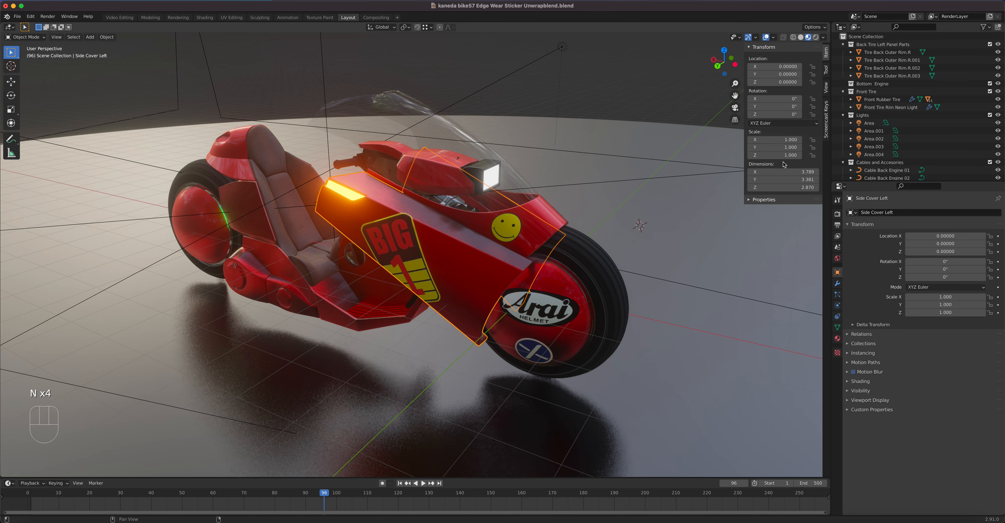
pyautogui.press('n')
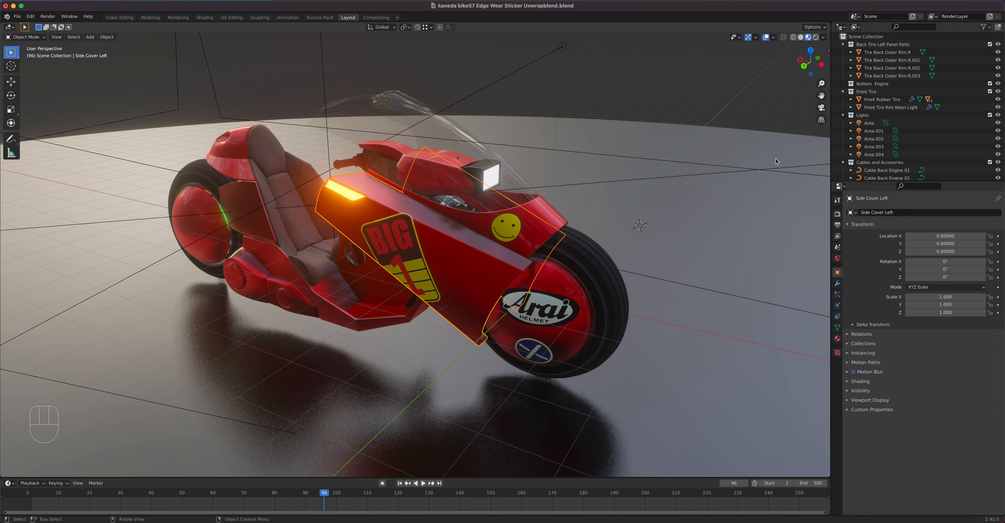
pyautogui.press('n')
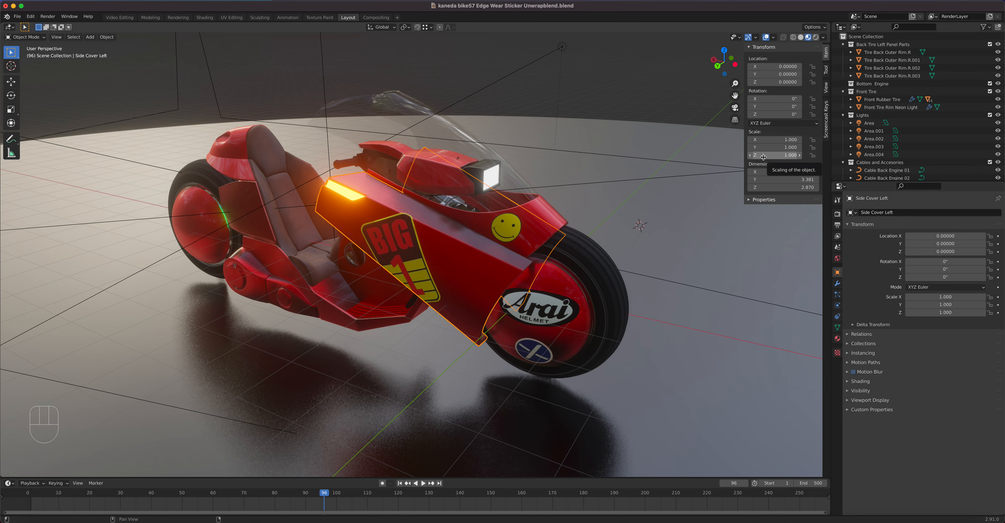
pyautogui.click(56, 36)
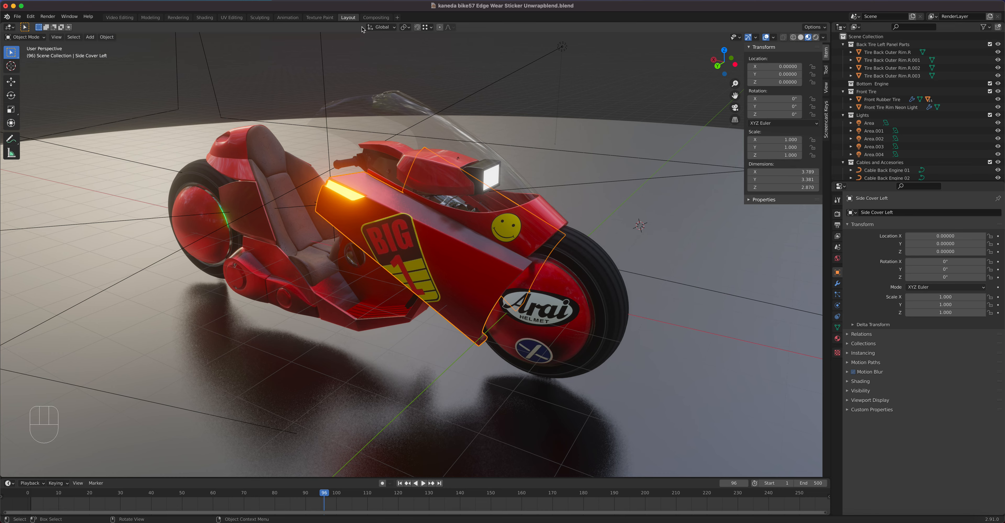
# Step: Examine the viewport's snapping, proportional editing falloff and transform orientation options
pyautogui.click(409, 29)
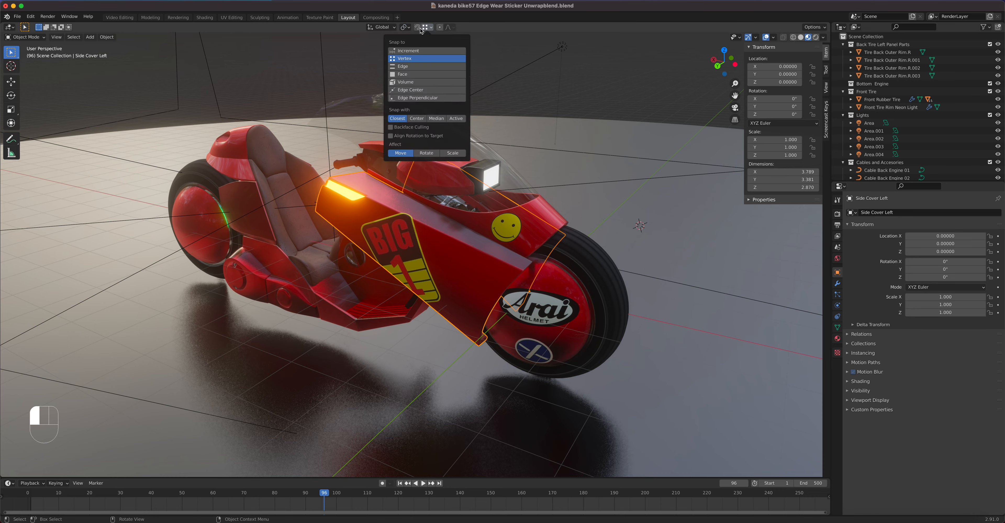
pyautogui.click(420, 31)
pyautogui.click(427, 28)
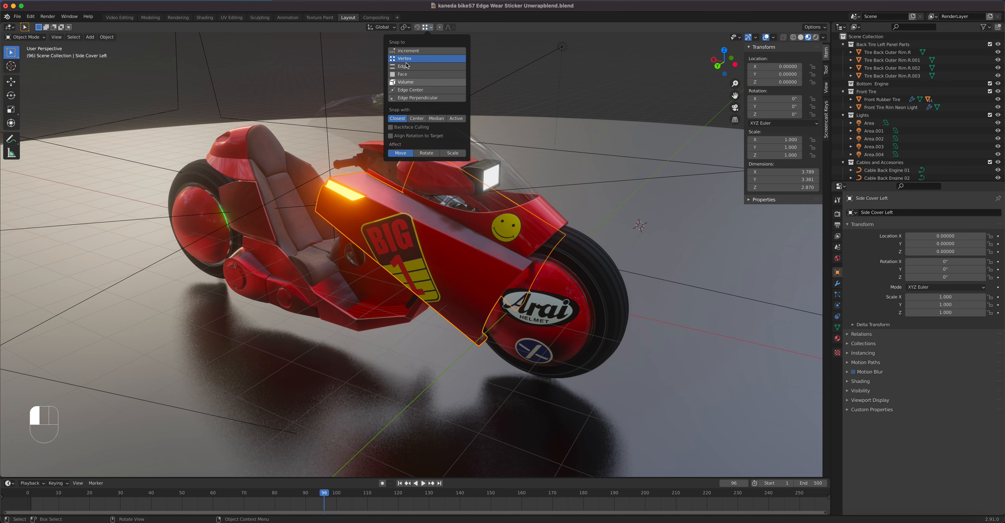
pyautogui.click(447, 27)
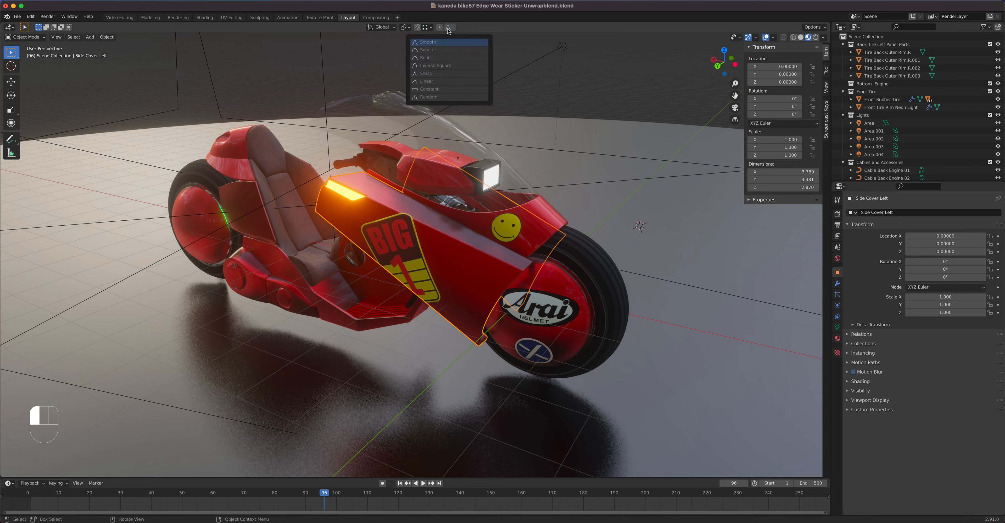
pyautogui.click(440, 28)
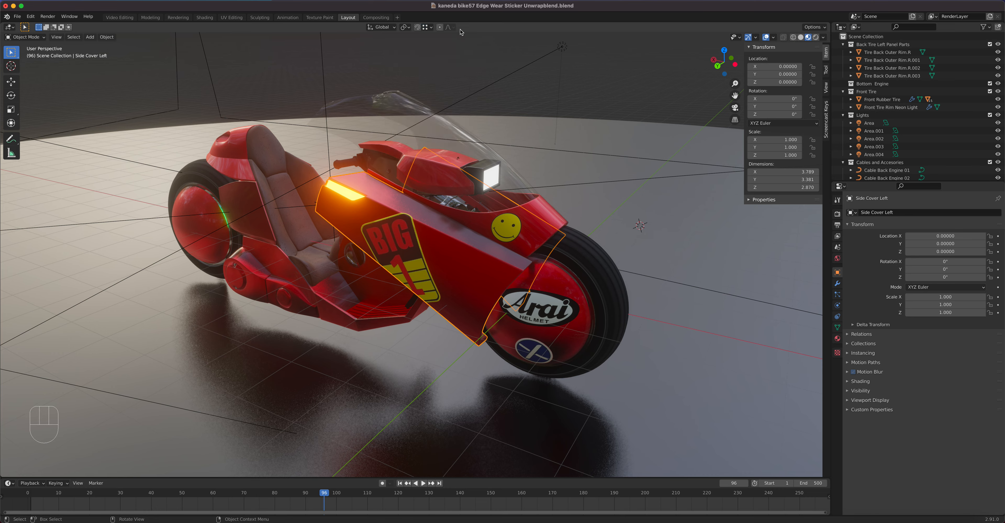
pyautogui.click(393, 28)
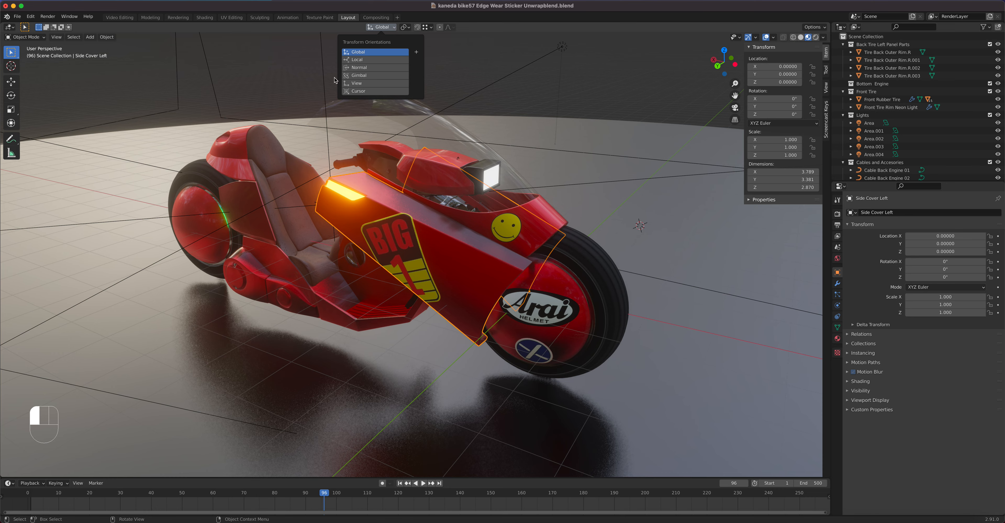
# Step: Hide the viewport's toolbar and bring it back, and do the same with the sidebar
pyautogui.click(386, 54)
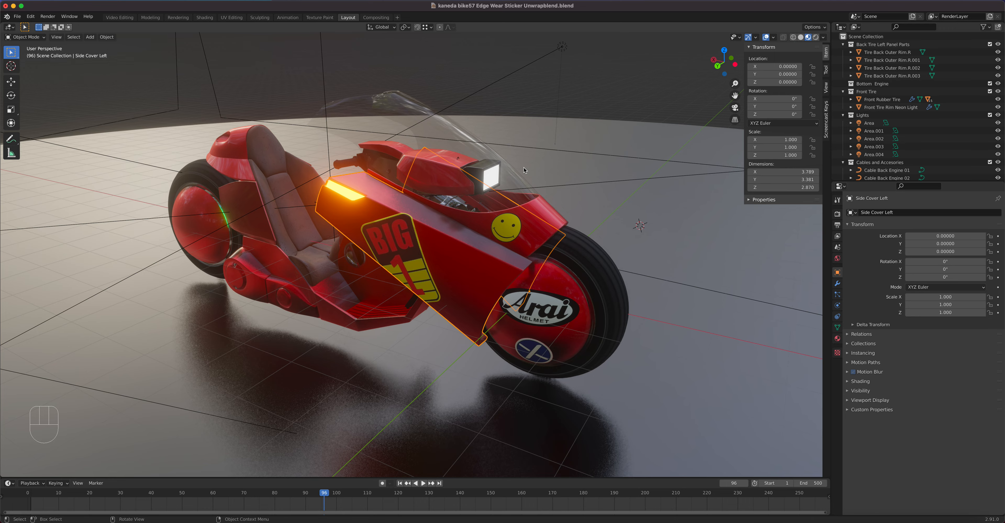
pyautogui.moveTo(524, 167); pyautogui.dragTo(522, 164, button='middle')
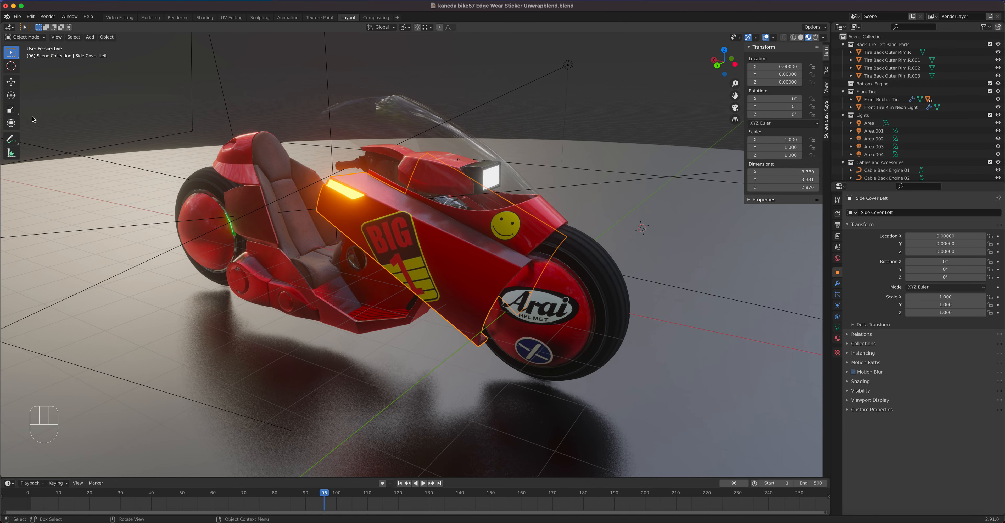
pyautogui.press('t')
pyautogui.press('t')
pyautogui.press('n')
pyautogui.press('n')
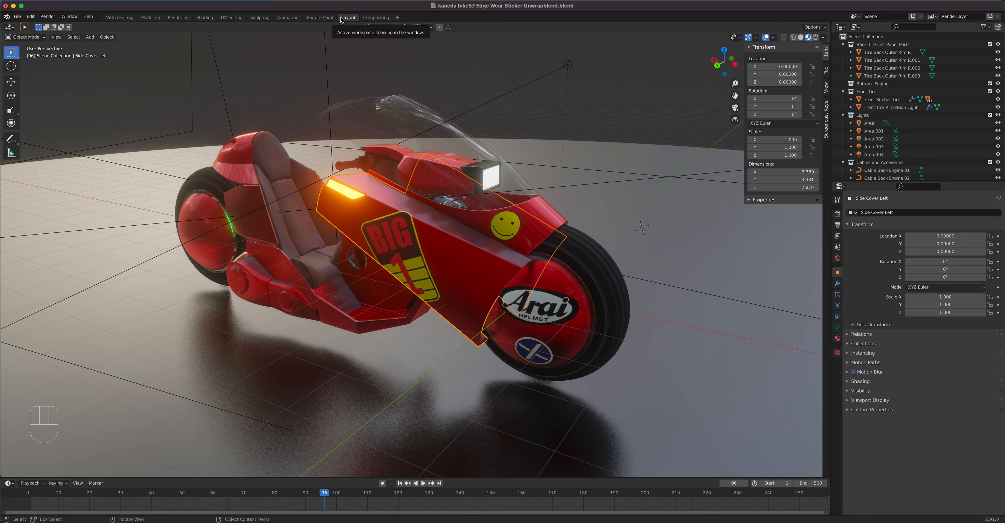
# Step: Set the current frame to 50 in the Animation workspace's dope sheet and return to the Layout workspace
pyautogui.click(289, 19)
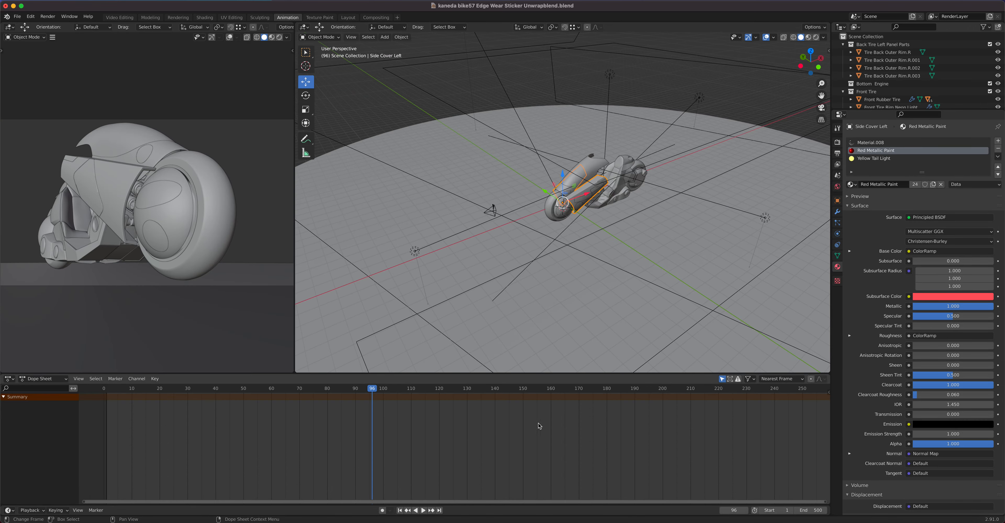
pyautogui.moveTo(373, 389); pyautogui.dragTo(243, 413)
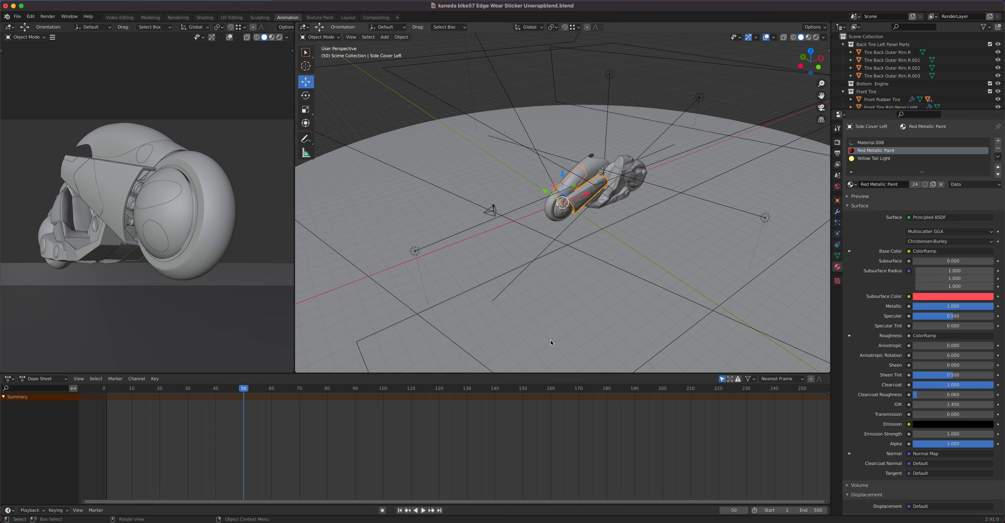
pyautogui.click(349, 17)
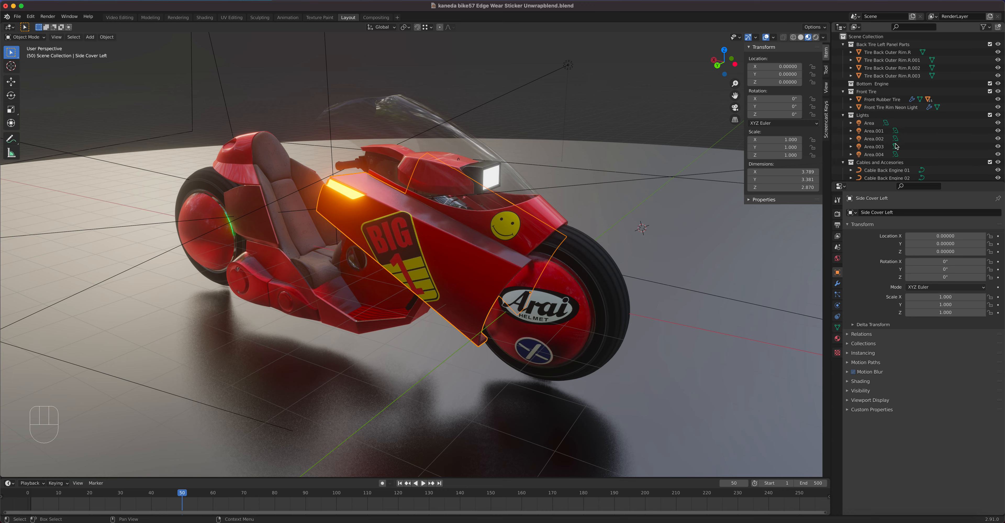
# Step: Hide the Lights collection from the viewport and make it visible again
pyautogui.click(998, 115)
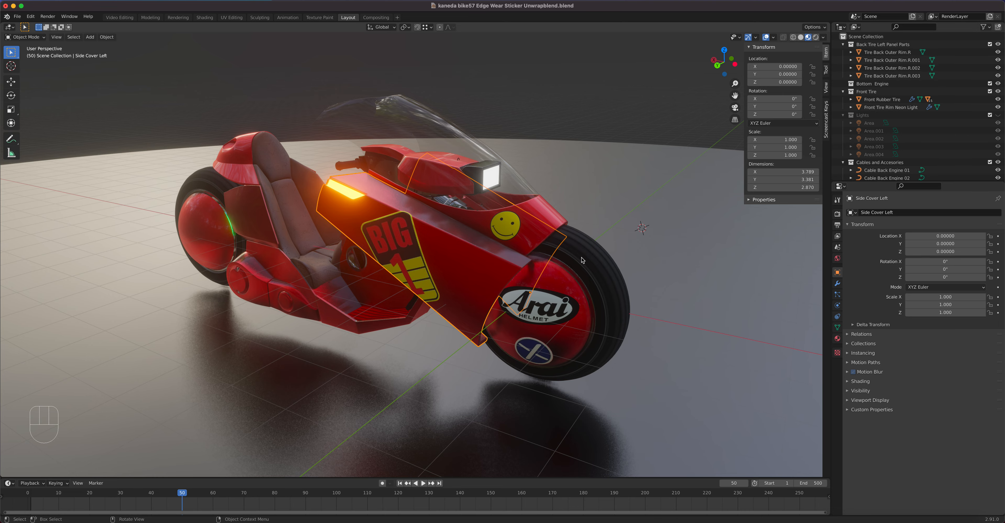
pyautogui.moveTo(628, 271); pyautogui.dragTo(286, 190, button='middle')
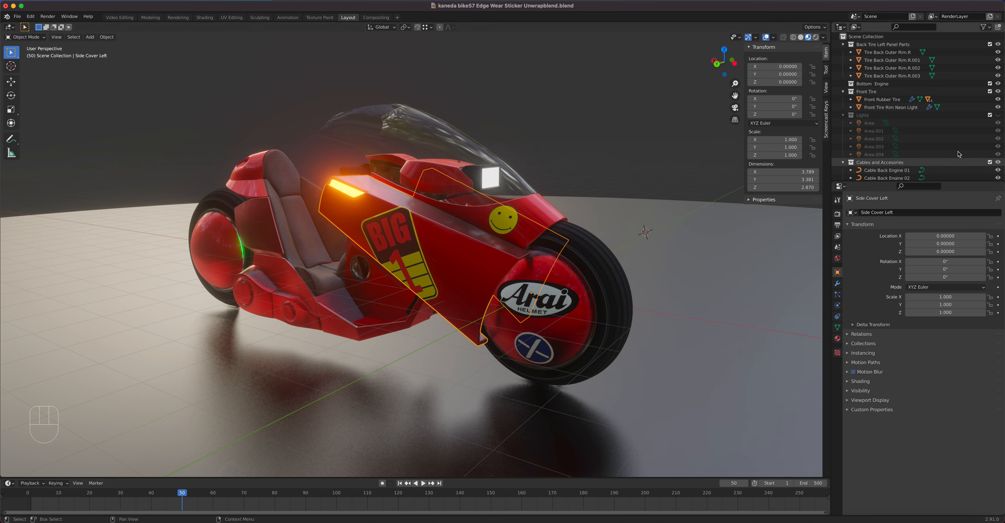
pyautogui.click(997, 114)
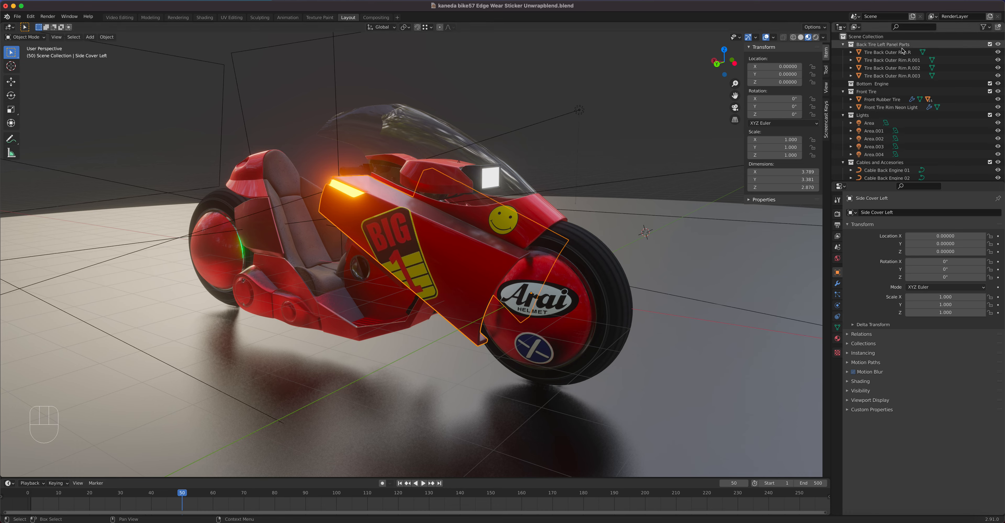
# Step: Show the selectable and render restriction toggles in the outliner, and make the Lights collection unselectable
pyautogui.click(990, 27)
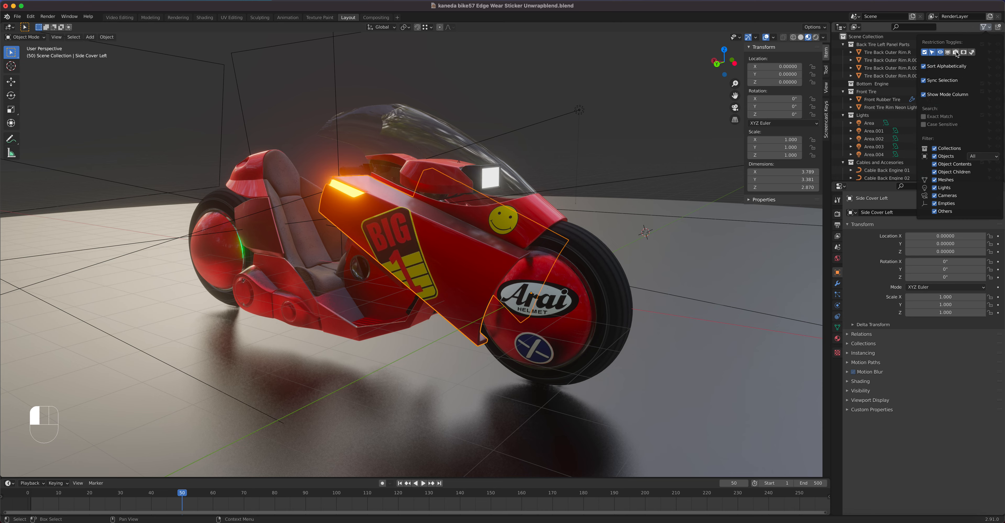
pyautogui.click(990, 29)
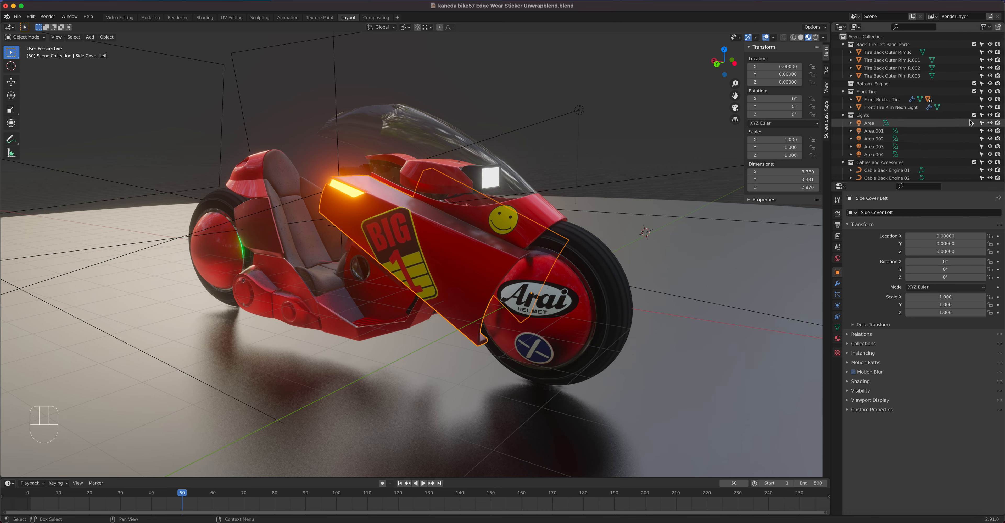
pyautogui.click(982, 116)
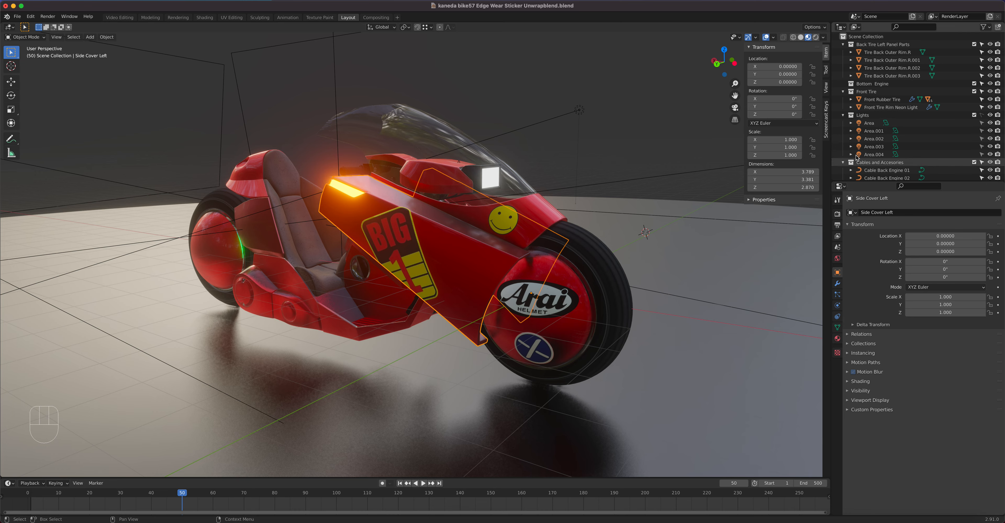
# Step: Try to select the area light above the windshield in the viewport, directly and with box selection
pyautogui.click(579, 114)
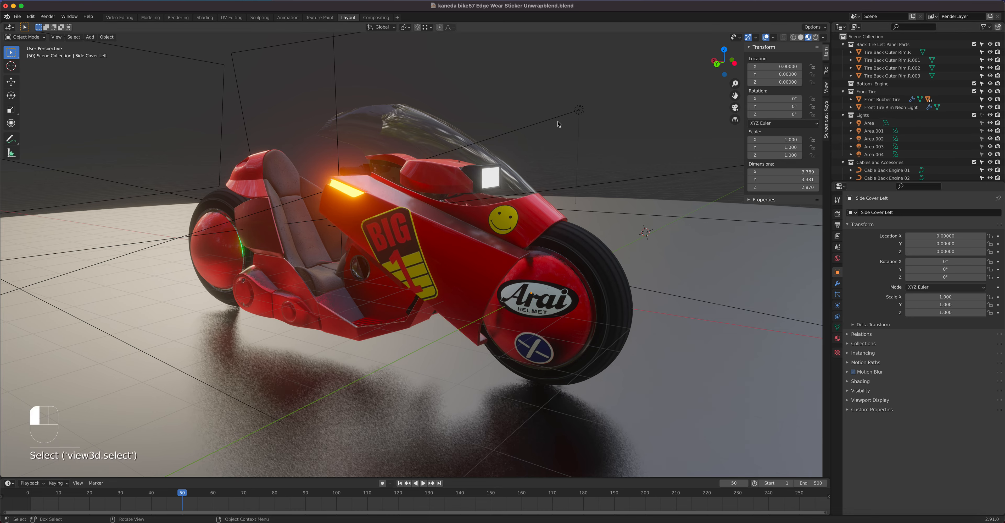
pyautogui.moveTo(555, 114); pyautogui.dragTo(575, 127)
pyautogui.moveTo(557, 108); pyautogui.dragTo(574, 128)
pyautogui.moveTo(555, 105); pyautogui.dragTo(572, 128)
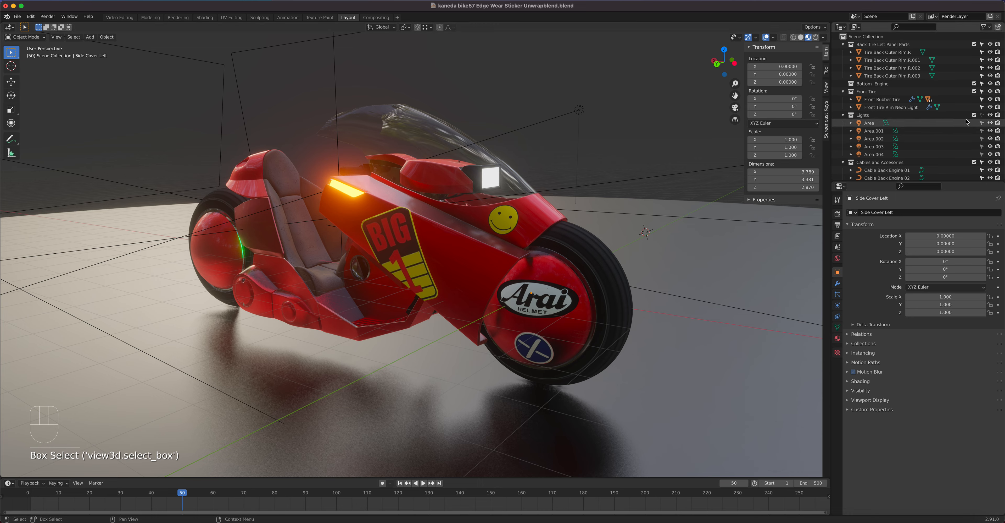
# Step: Exclude the Lights collection from renders and include it again
pyautogui.click(998, 115)
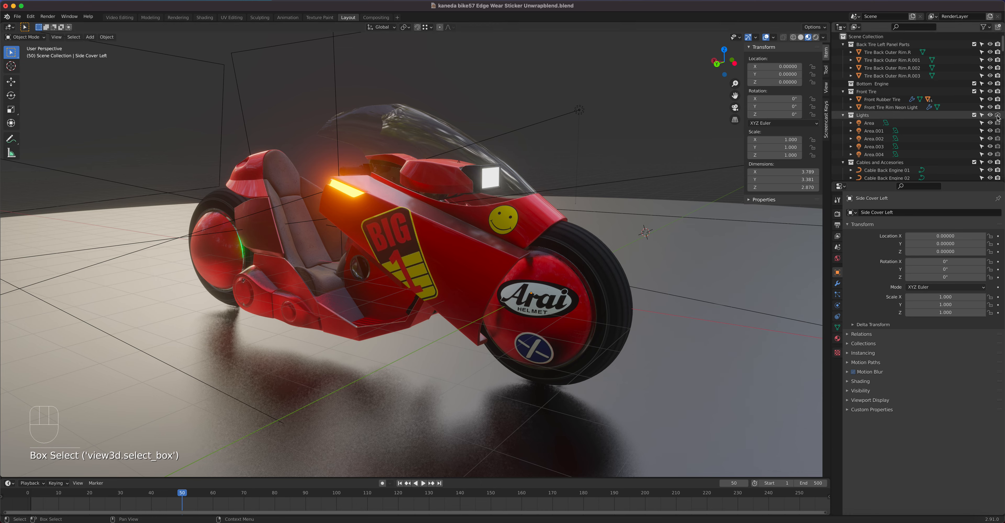
pyautogui.click(998, 115)
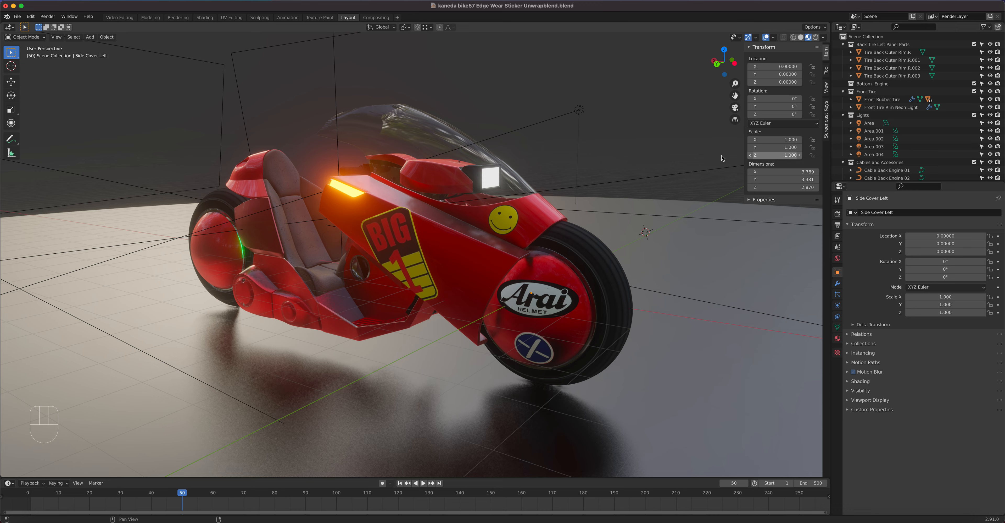
# Step: Select the area light Area.002 in the viewport, followed by Area.003 and Area.001 in the outliner
pyautogui.click(550, 124)
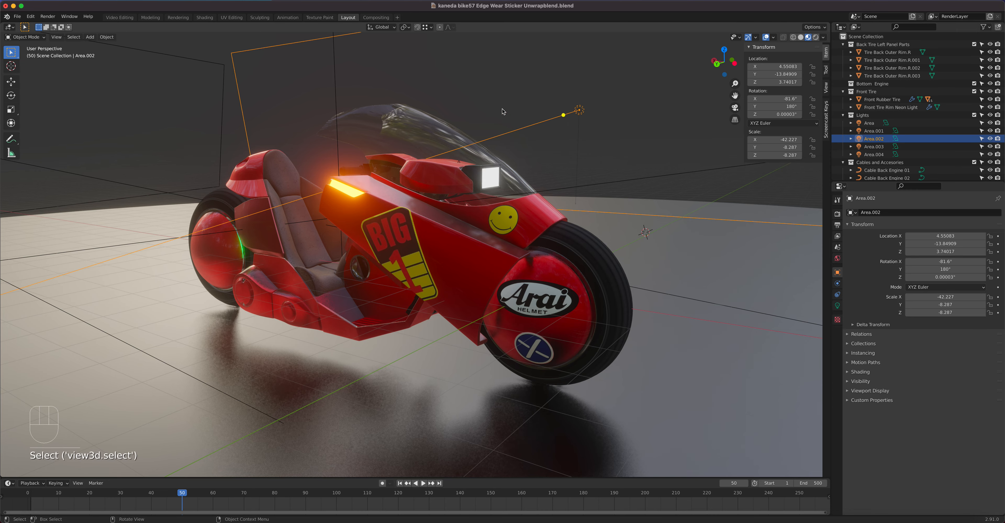
pyautogui.click(876, 147)
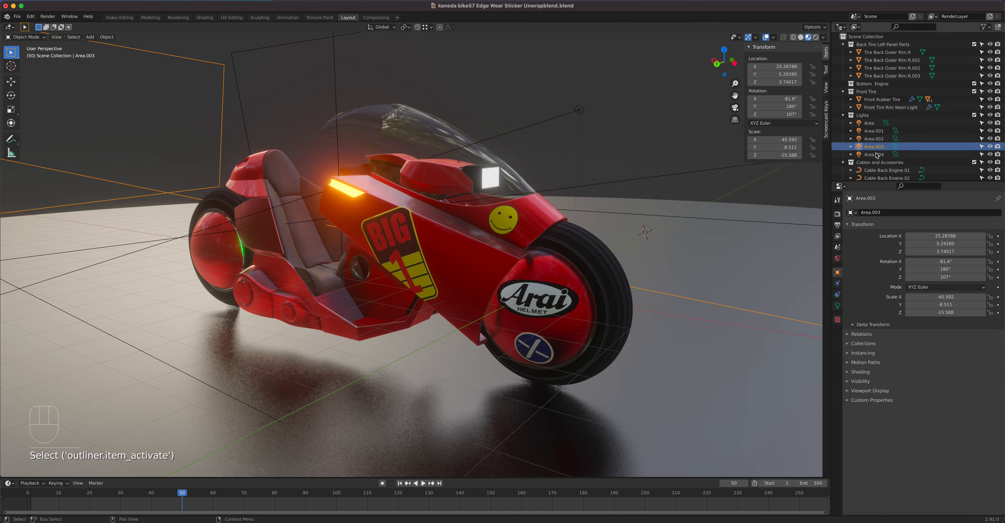
pyautogui.click(882, 131)
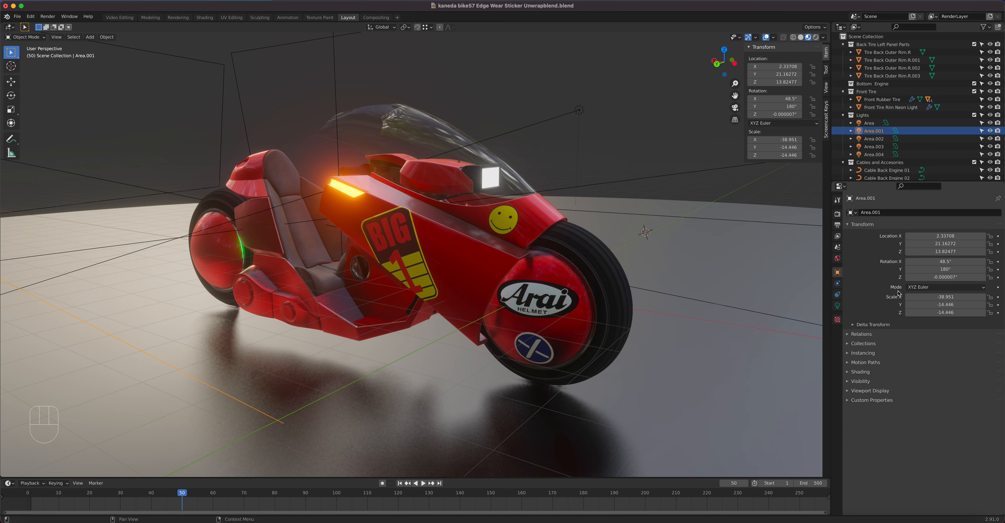
# Step: Look through the active tool, output and view layer properties, ending on the render properties
pyautogui.click(837, 200)
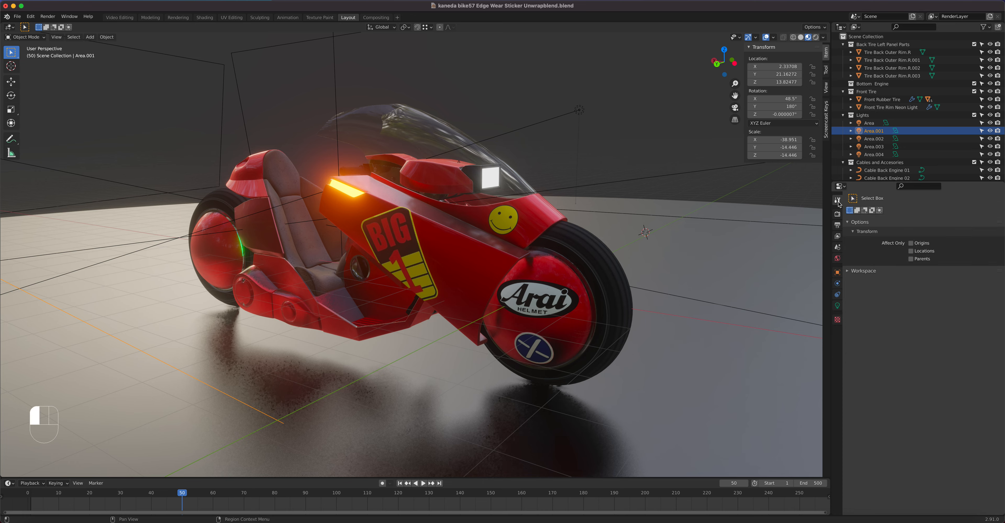
pyautogui.click(837, 213)
pyautogui.click(838, 225)
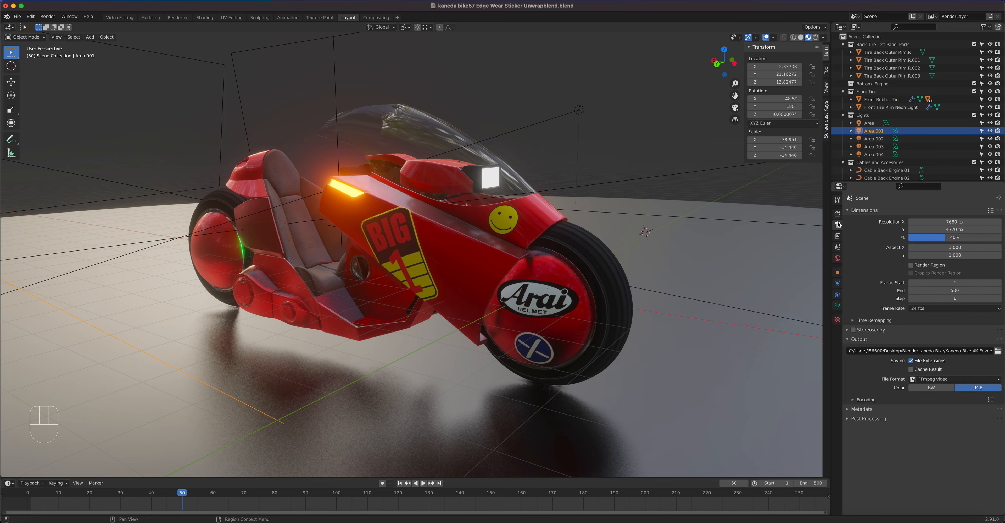
pyautogui.click(838, 235)
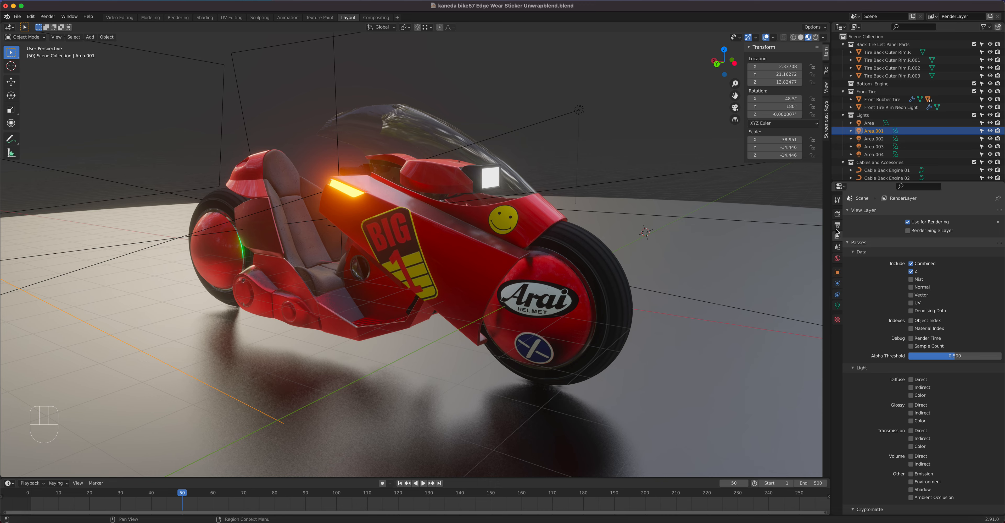
pyautogui.click(837, 214)
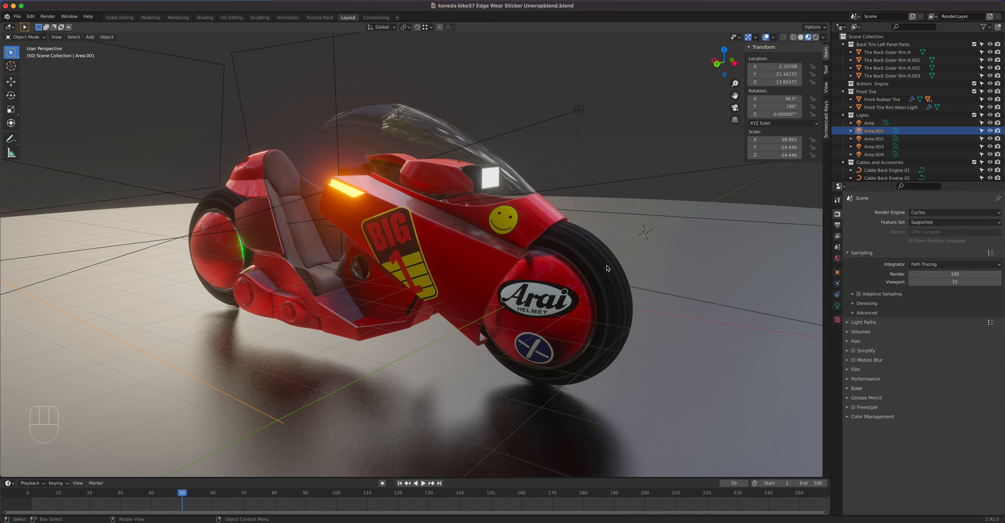
# Step: Select the motorcycle's left side cover and view its mesh data, material and modifier properties
pyautogui.click(498, 257)
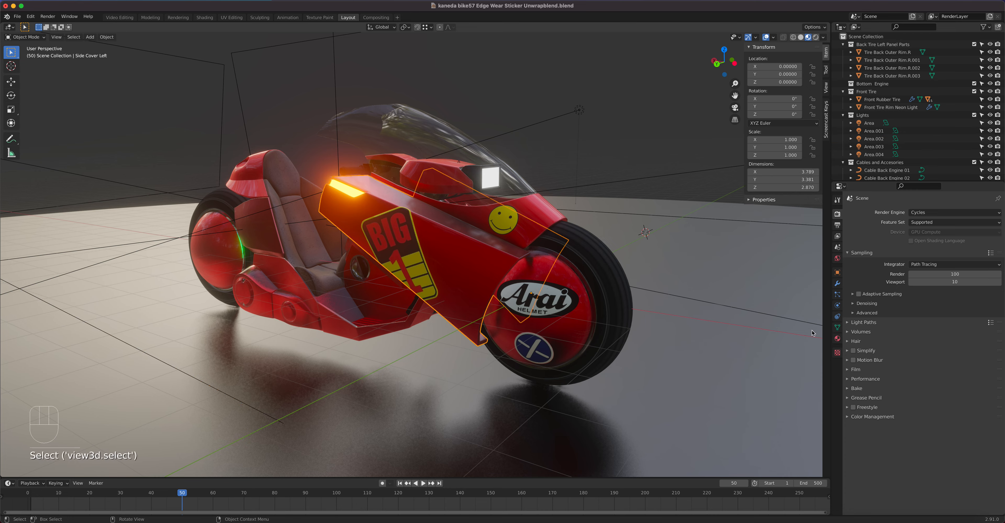
pyautogui.click(837, 328)
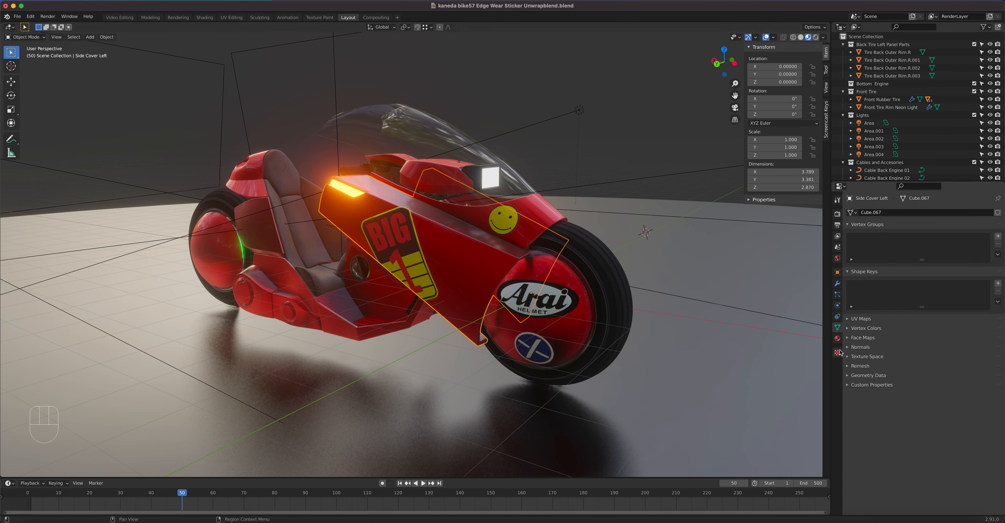
pyautogui.click(838, 338)
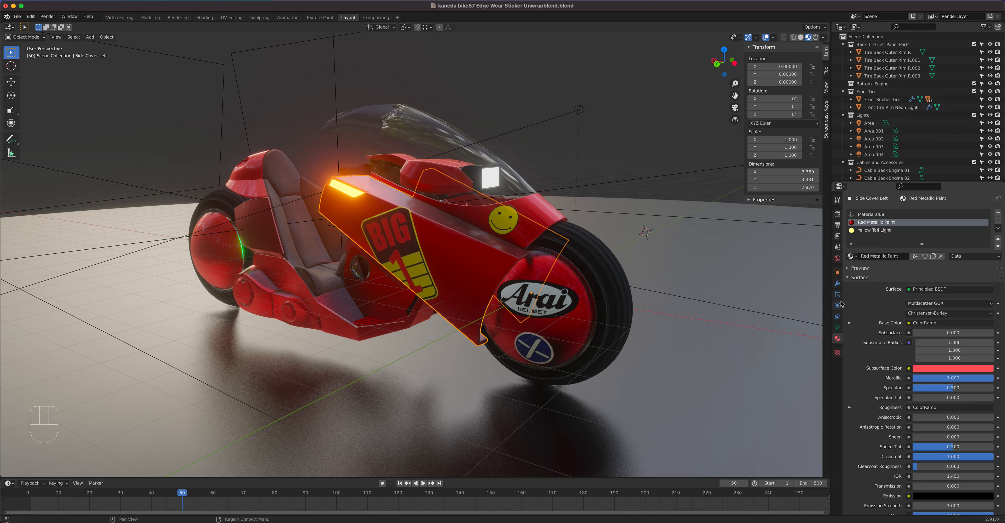
pyautogui.click(837, 283)
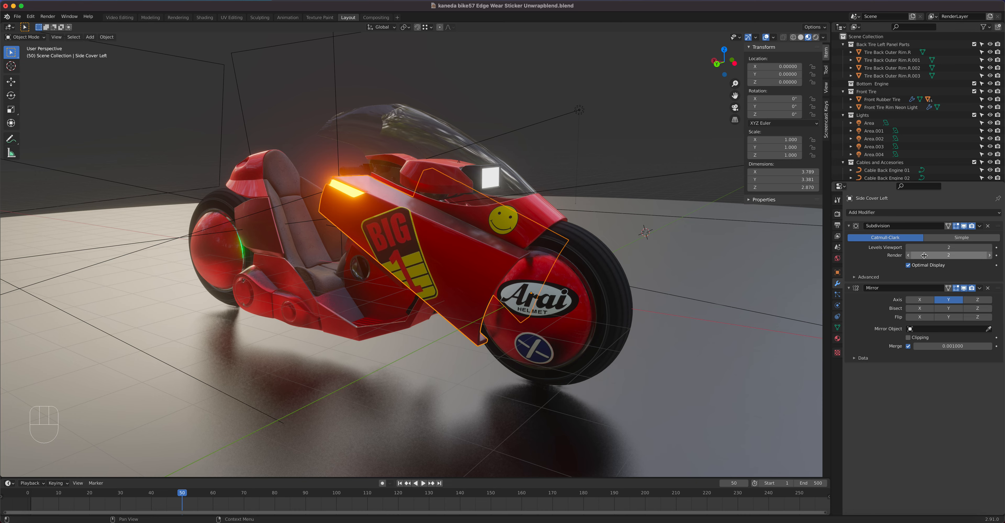
# Step: Review the active tool, render engine and output properties, and expand the output's Encoding settings
pyautogui.click(838, 200)
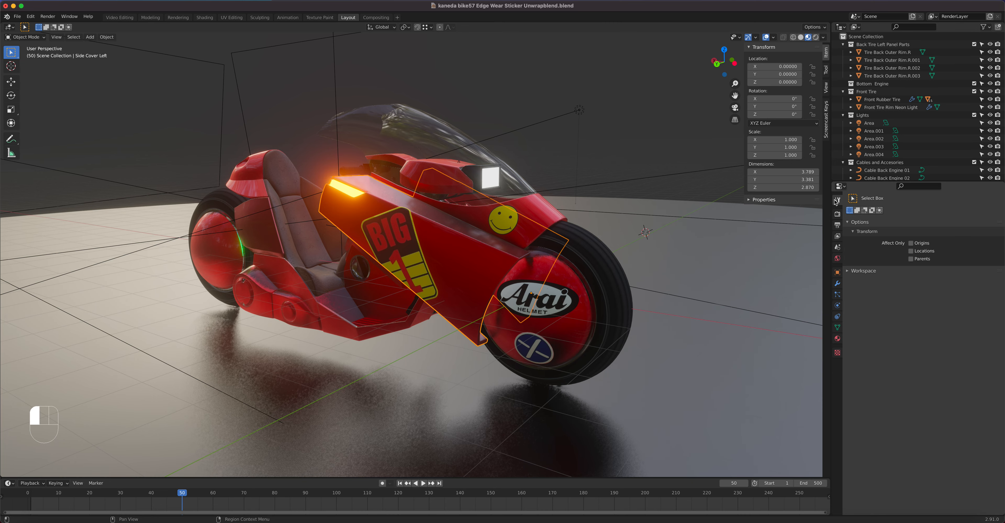
pyautogui.click(838, 214)
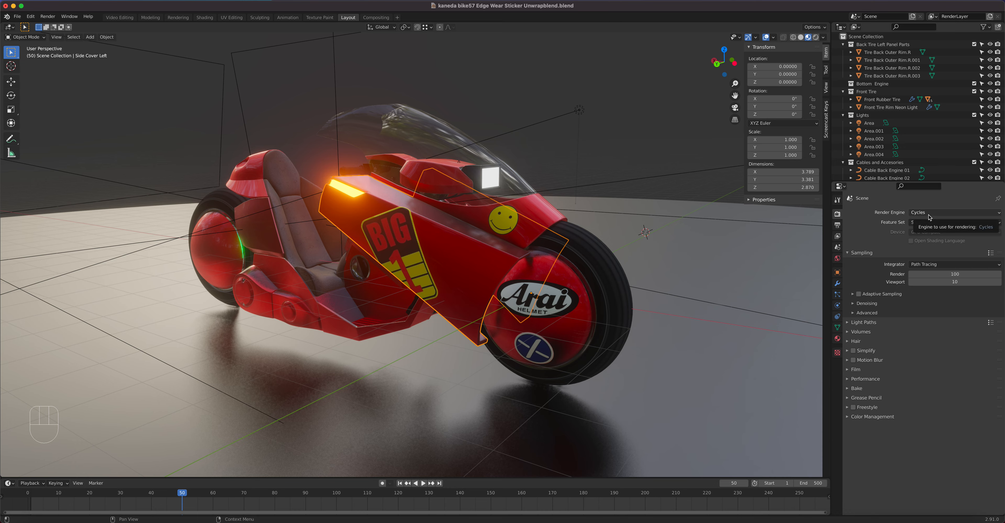
pyautogui.click(838, 225)
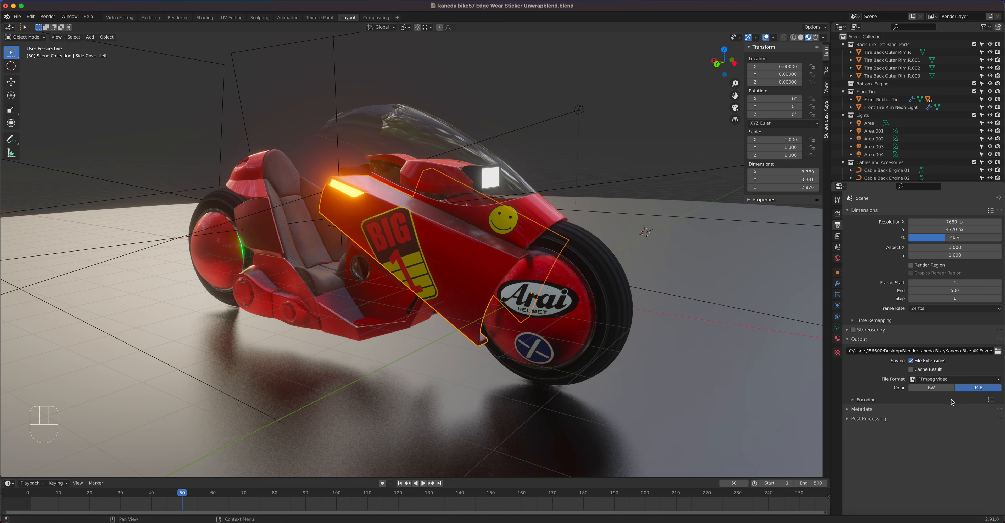
pyautogui.click(858, 400)
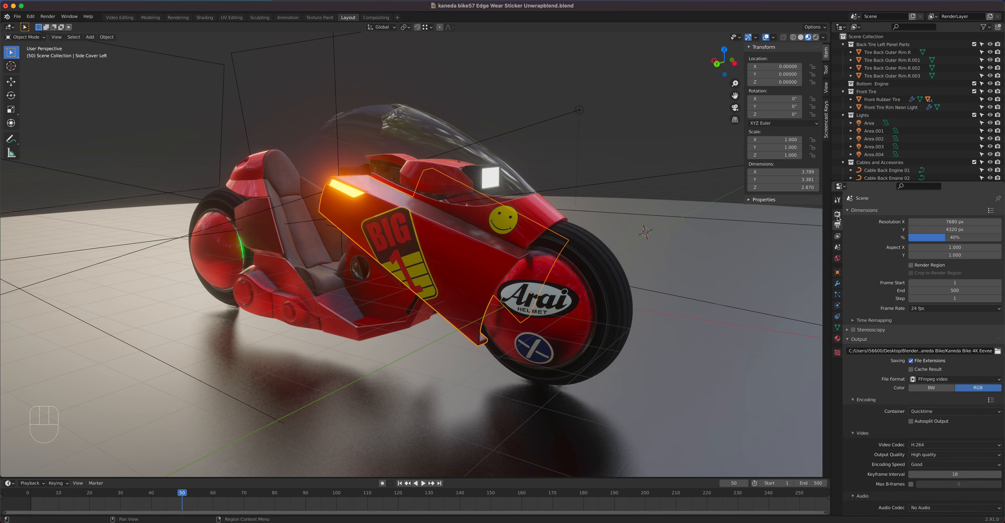
# Step: Examine the view layer, scene and world properties, and return to the left side cover's modifiers
pyautogui.click(836, 236)
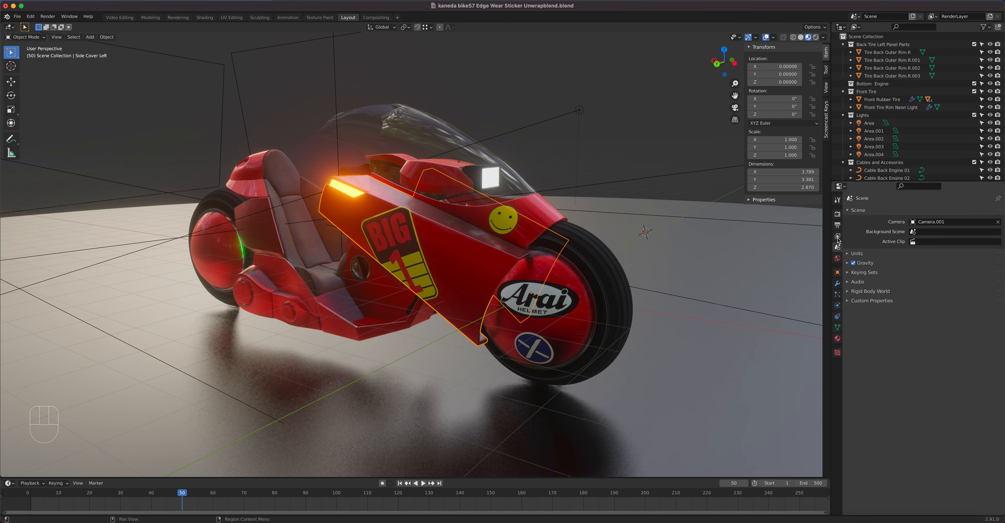
pyautogui.click(837, 247)
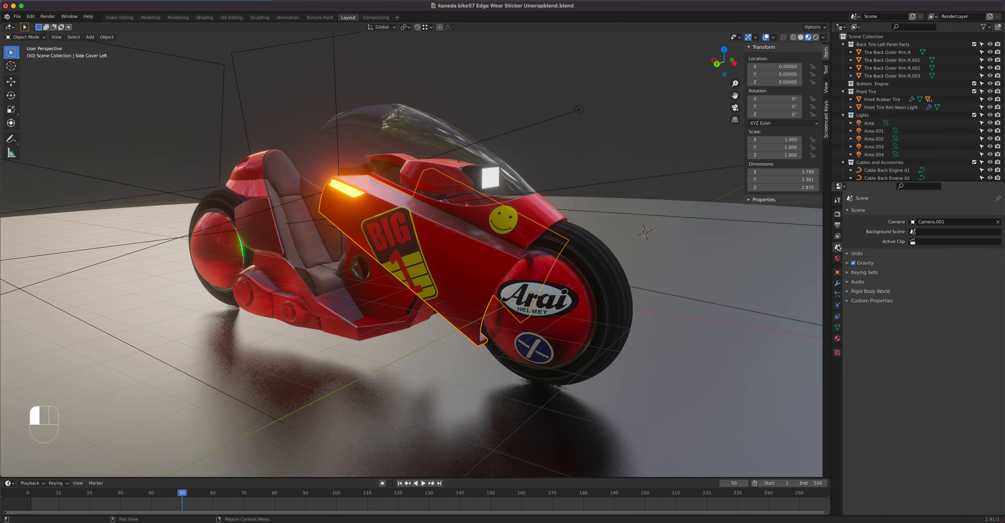
pyautogui.click(837, 259)
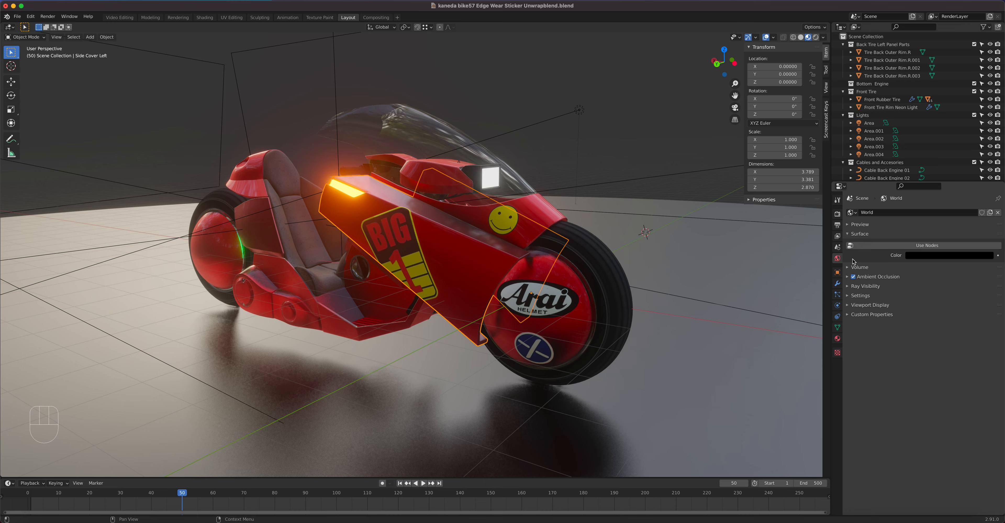
pyautogui.click(838, 283)
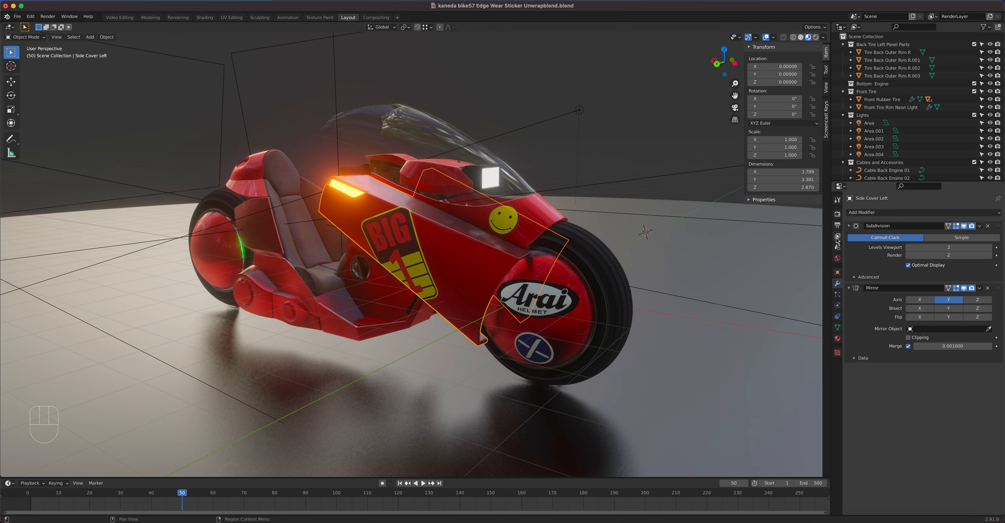
# Step: Add an Array modifier to the left side cover, raise its count to 9, and remove the modifier again
pyautogui.click(877, 212)
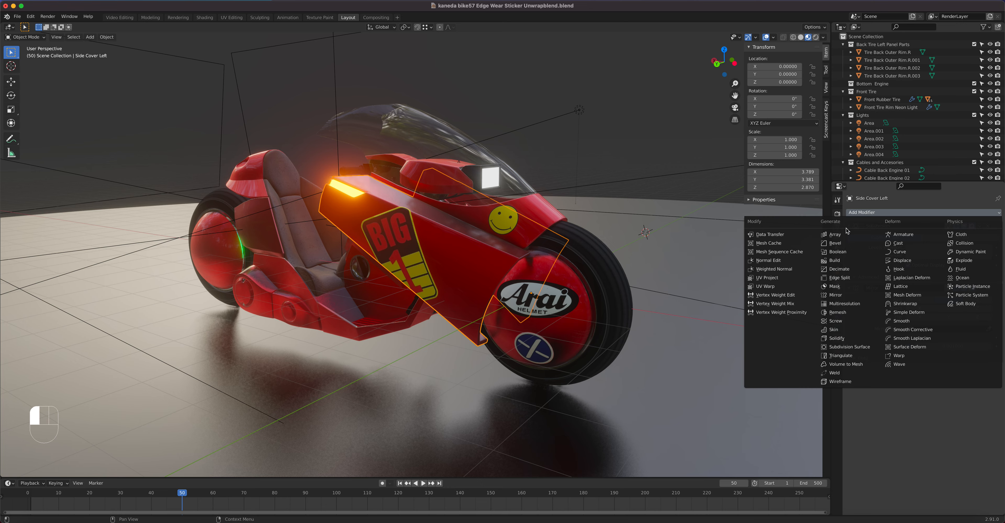
pyautogui.click(844, 235)
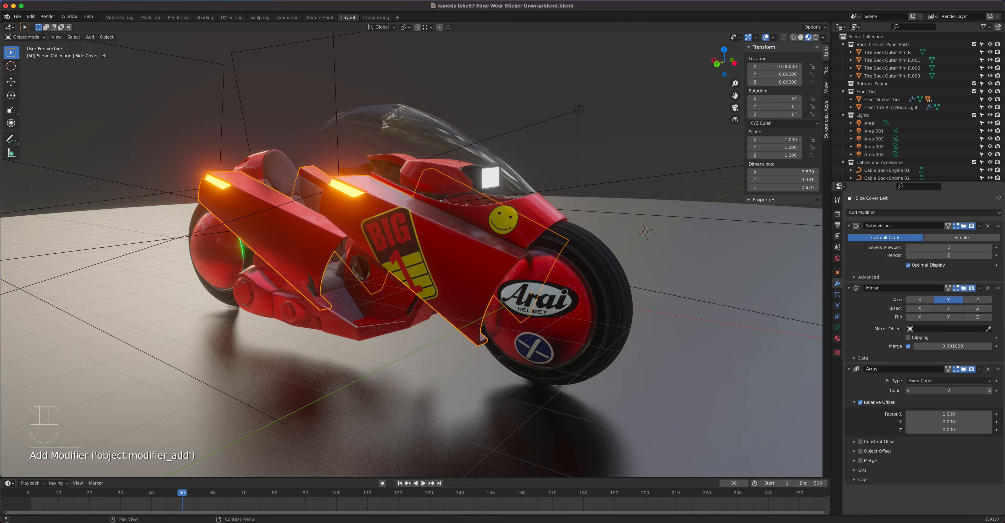
pyautogui.click(990, 390)
pyautogui.click(990, 390)
pyautogui.click(990, 391)
pyautogui.click(990, 390)
pyautogui.click(990, 390)
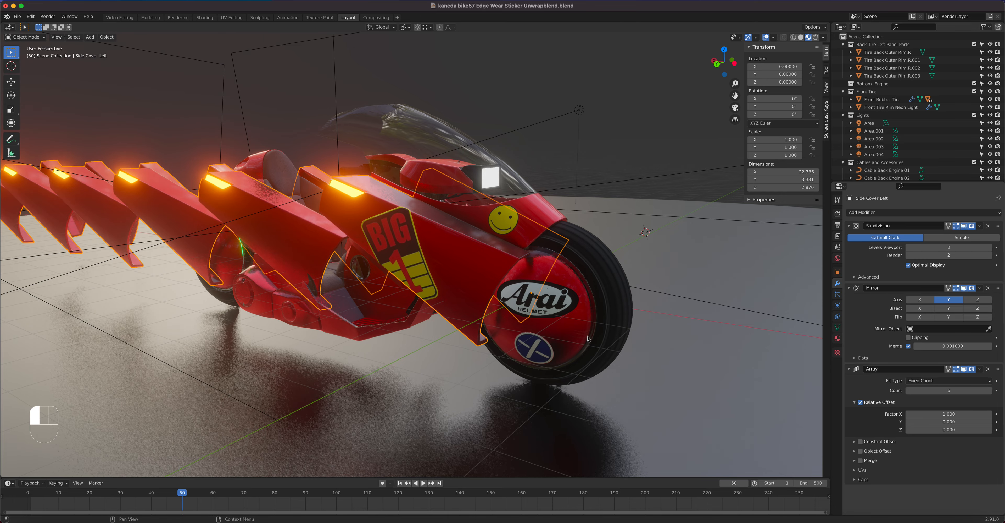
pyautogui.scroll(-3, 447, 309)
pyautogui.scroll(-1, 446, 309)
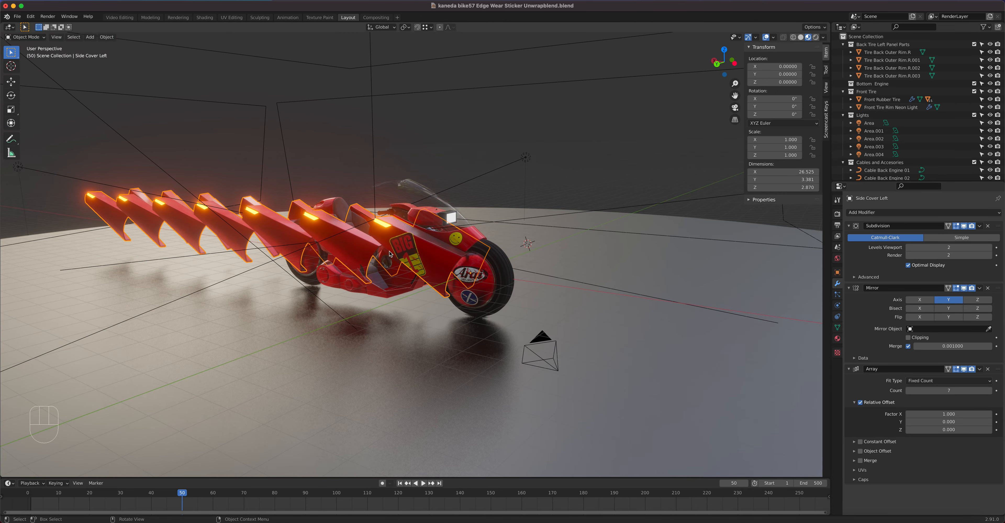
pyautogui.click(991, 391)
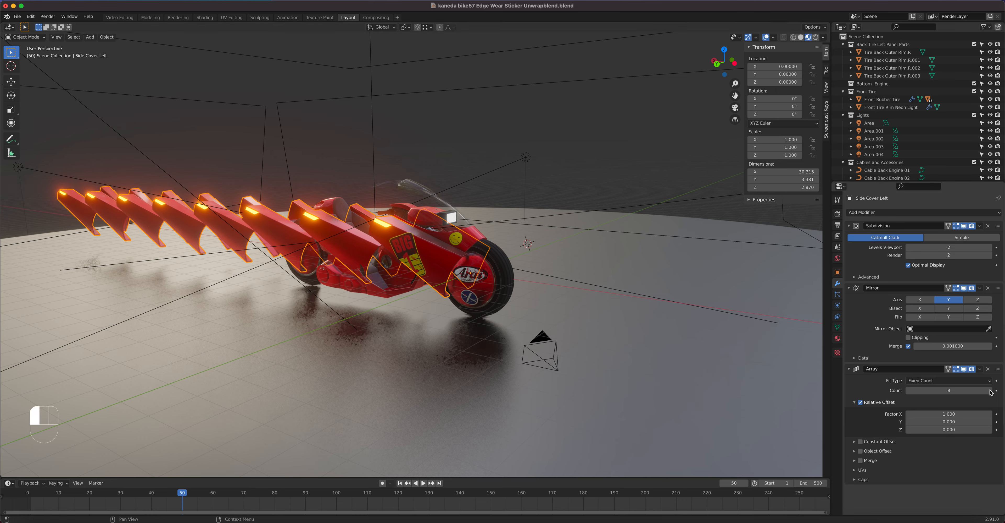
pyautogui.click(991, 391)
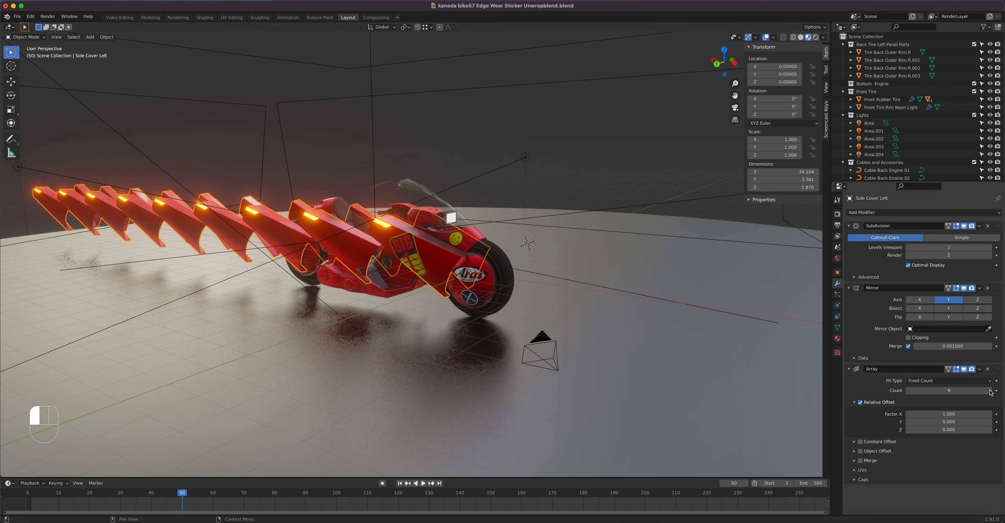
pyautogui.click(988, 369)
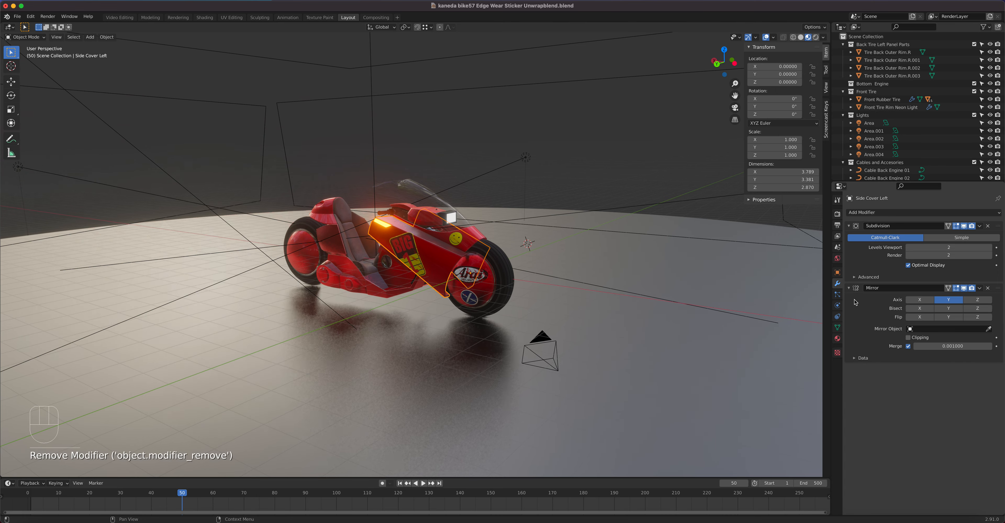
# Step: View the side cover's material, texture and mesh data properties, and look at the list of view layers
pyautogui.click(838, 338)
pyautogui.click(837, 352)
pyautogui.click(837, 328)
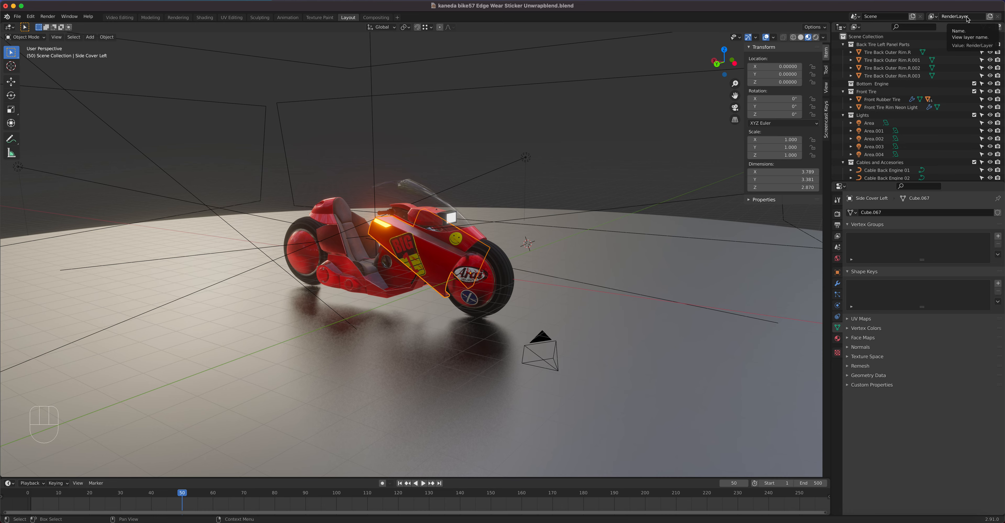
pyautogui.click(937, 16)
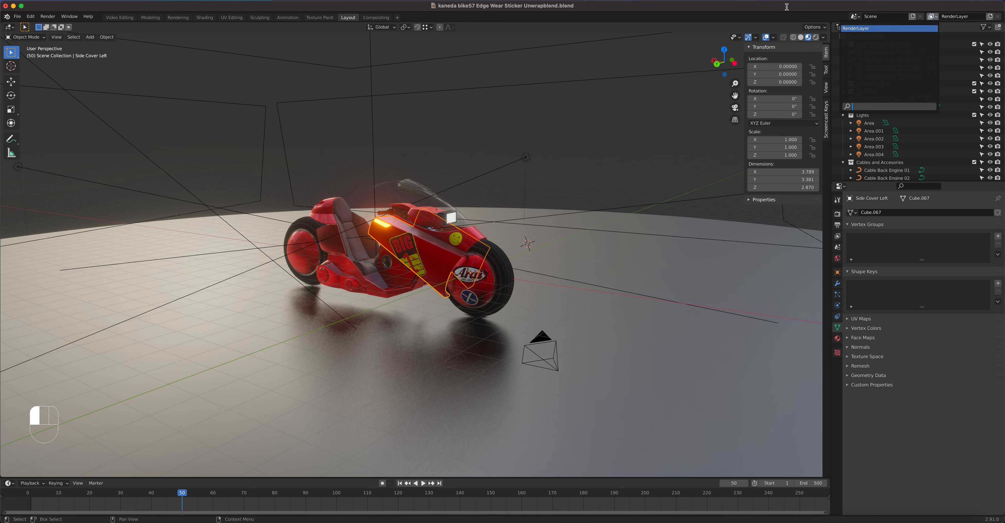
pyautogui.click(962, 28)
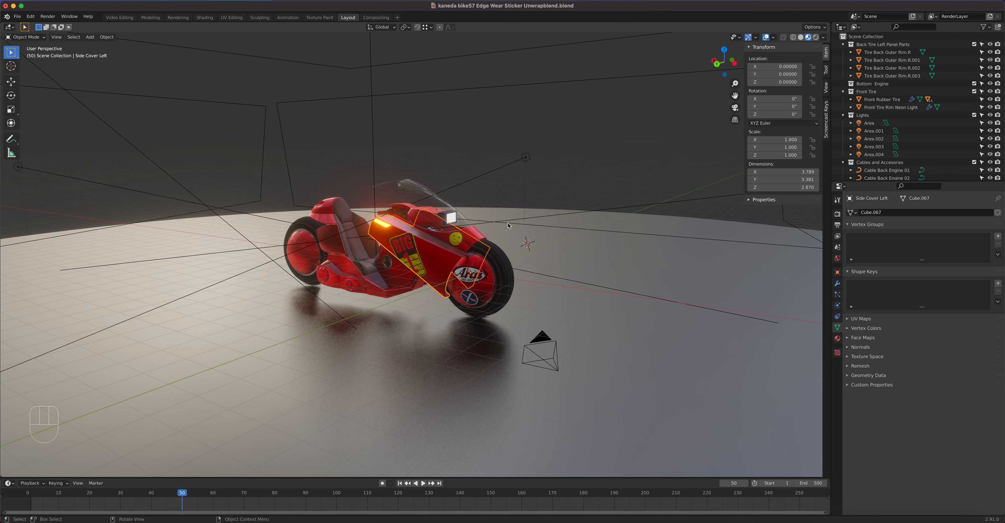
# Step: Deselect the motorcycle's left side cover
pyautogui.click(506, 192)
pyautogui.scroll(4, 496, 256)
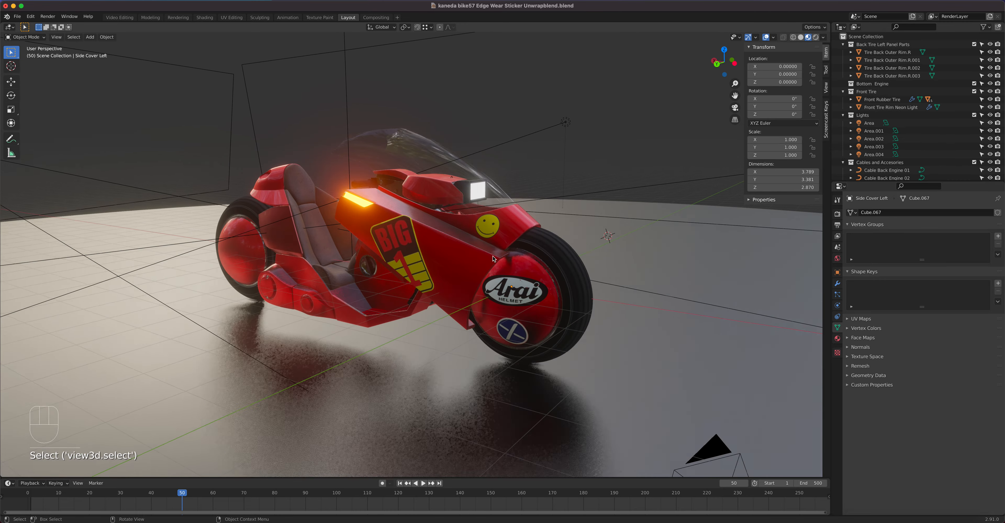
pyautogui.scroll(1, 493, 256)
pyautogui.moveTo(415, 275)
pyautogui.mouseDown(button='middle')
pyautogui.moveTo(483, 283)
pyautogui.moveTo(428, 278)
pyautogui.mouseUp(button='middle')
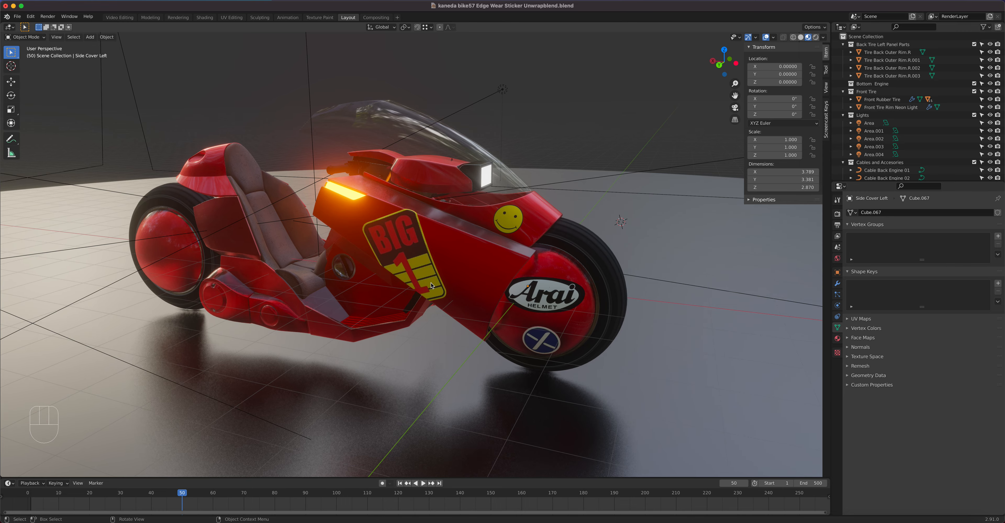
# Step: Maximize the 3D viewport and restore it to its normal size, twice
pyautogui.hotkey('ctrl', 'space')
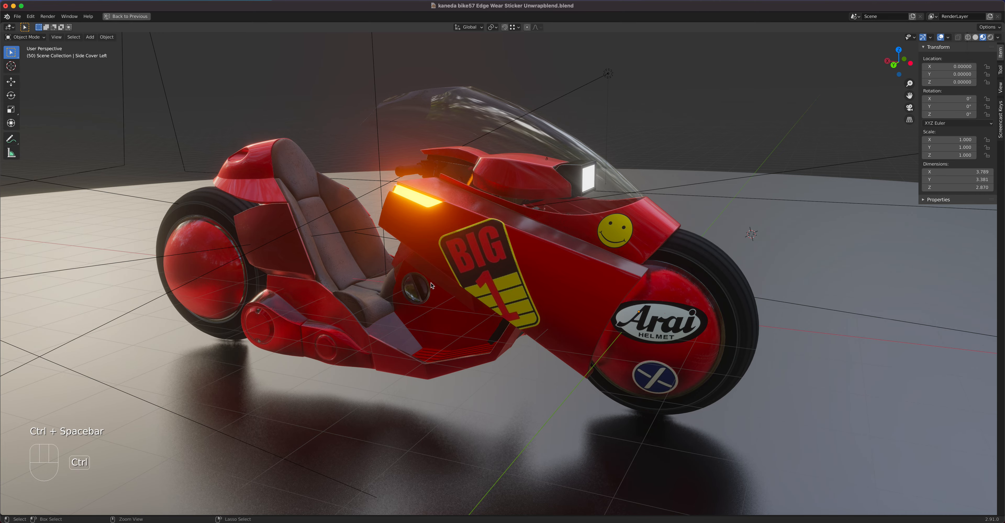
pyautogui.hotkey('ctrl', 'space')
pyautogui.hotkey('ctrl', 'space')
pyautogui.hotkey('ctrl', 'space')
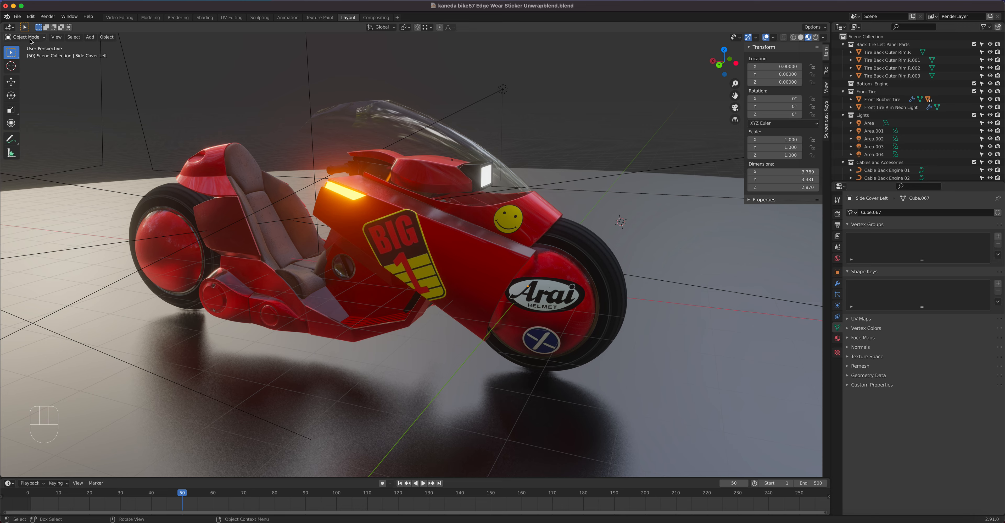
# Step: Look at the 3D viewport's view options and switch it to quad view
pyautogui.click(57, 37)
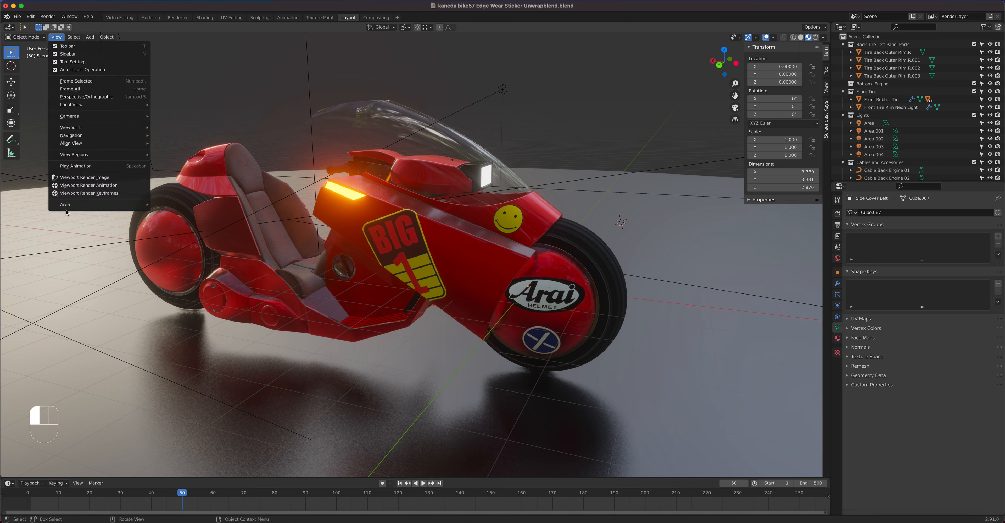
pyautogui.moveTo(67, 209)
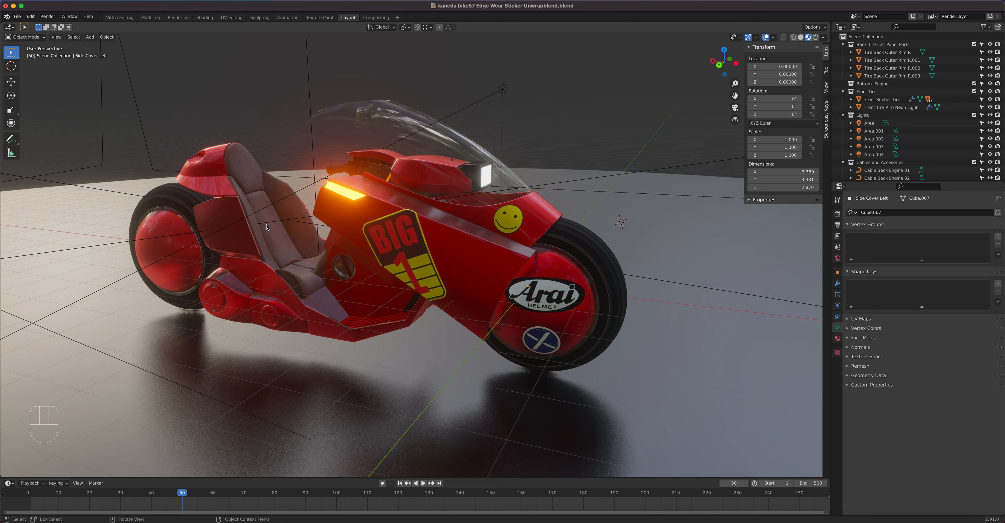
pyautogui.press('ctrl')
pyautogui.press('alt')
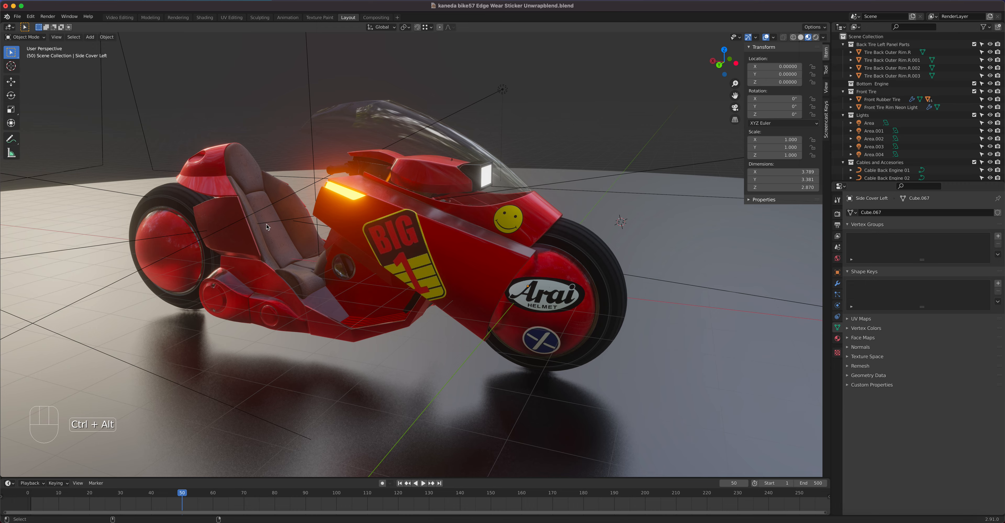
pyautogui.hotkey('ctrl', 'alt', 'q')
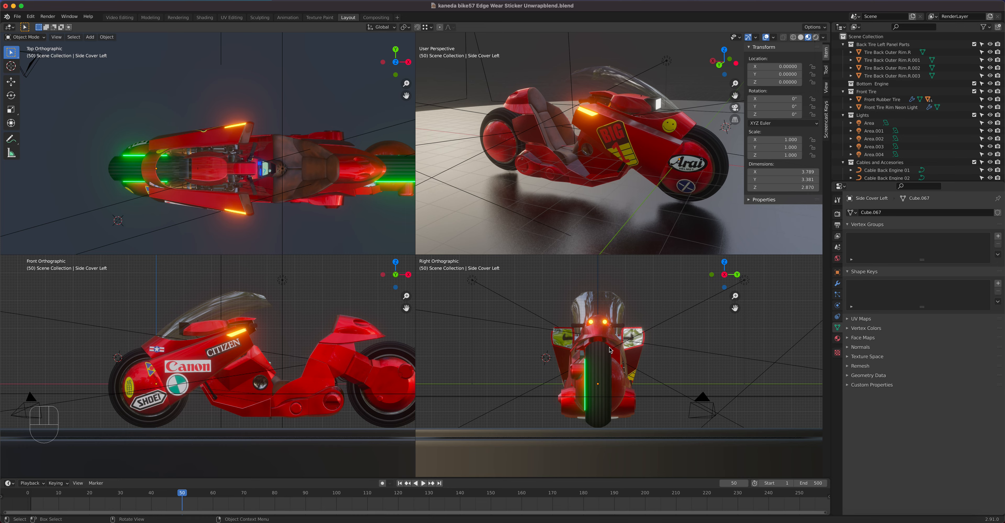
# Step: Orbit the perspective view and reposition the motorcycle in the top, front and right orthographic views
pyautogui.moveTo(627, 157)
pyautogui.mouseDown(button='middle')
pyautogui.moveTo(533, 142)
pyautogui.moveTo(612, 149)
pyautogui.mouseUp(button='middle')
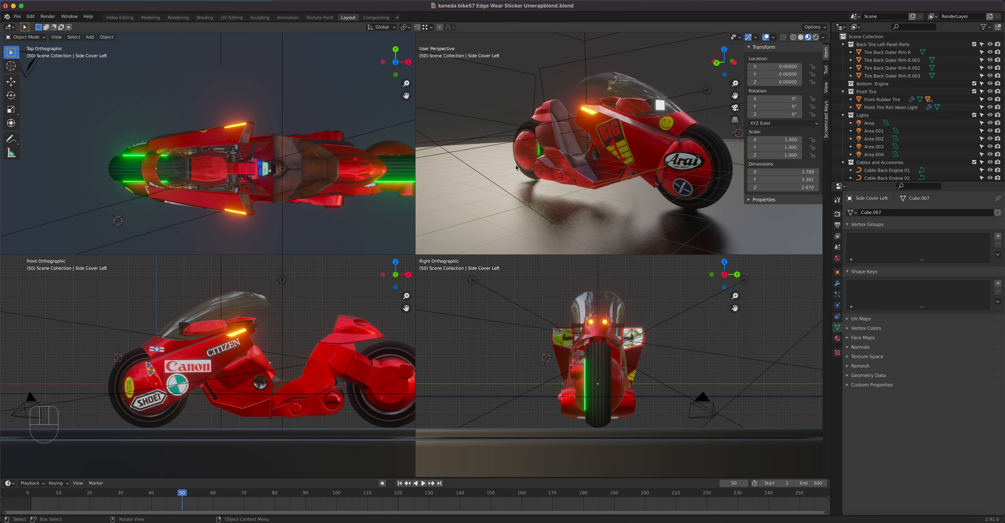
pyautogui.keyDown('shift'); pyautogui.moveTo(283, 163); pyautogui.dragTo(228, 141, button='middle'); pyautogui.keyUp('shift')
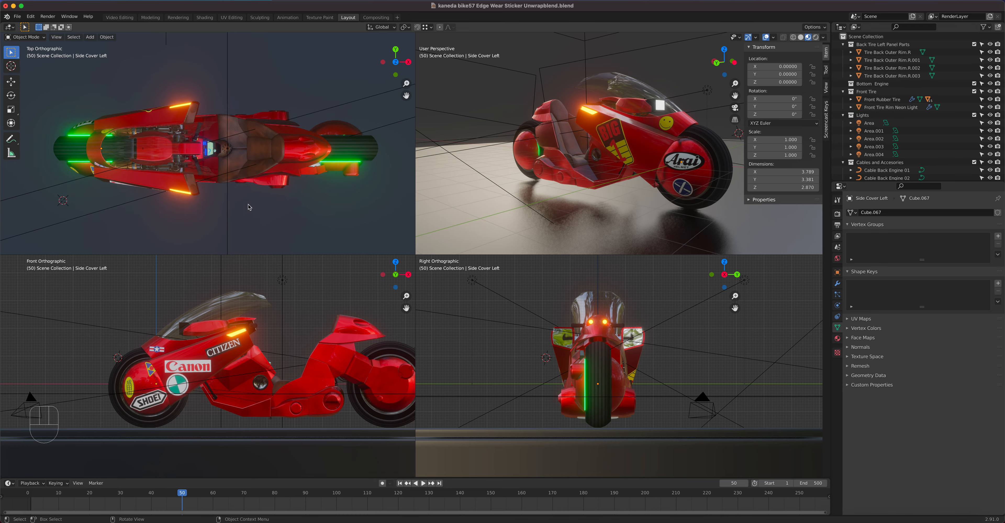
pyautogui.keyDown('shift'); pyautogui.moveTo(281, 328); pyautogui.dragTo(231, 325, button='middle'); pyautogui.keyUp('shift')
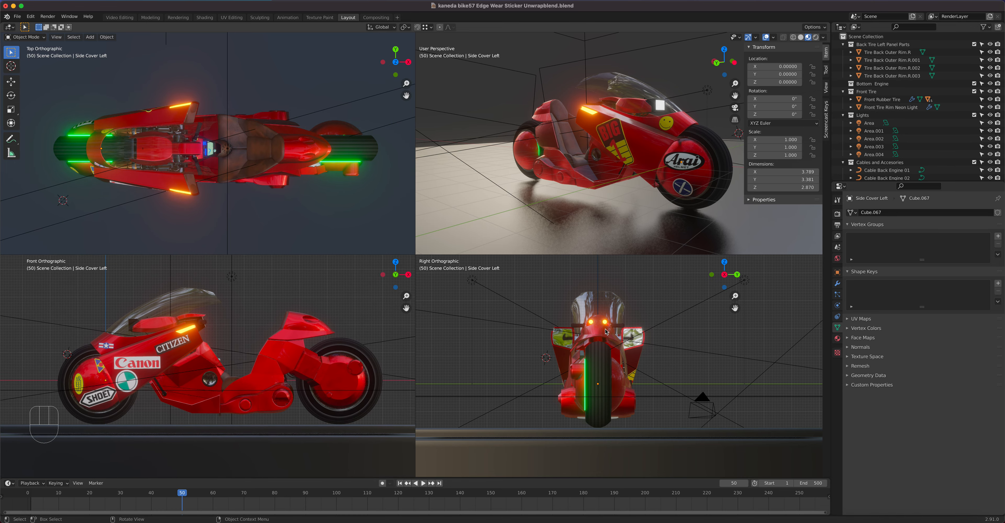
pyautogui.keyDown('shift'); pyautogui.moveTo(599, 333); pyautogui.dragTo(624, 334, button='middle'); pyautogui.keyUp('shift')
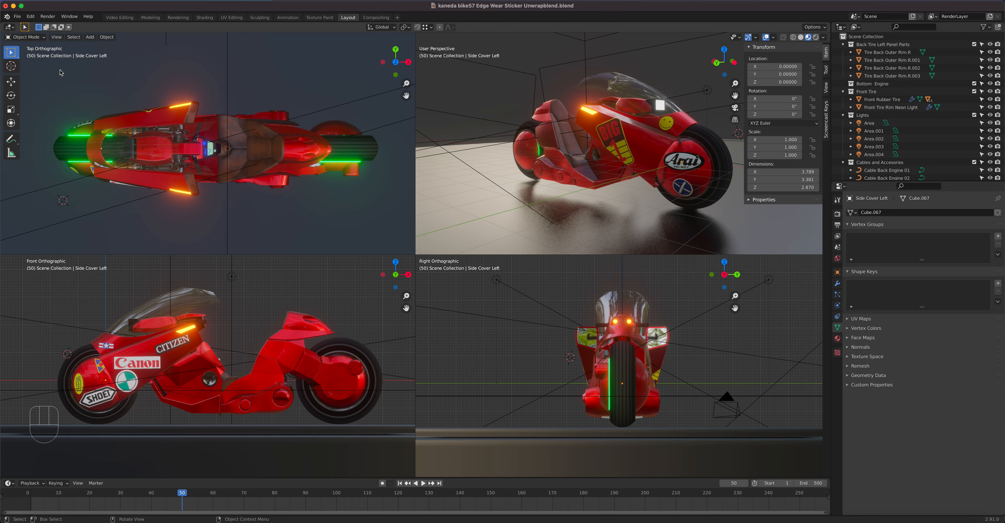
# Step: Toggle quad view off to return to a single perspective viewport
pyautogui.click(56, 37)
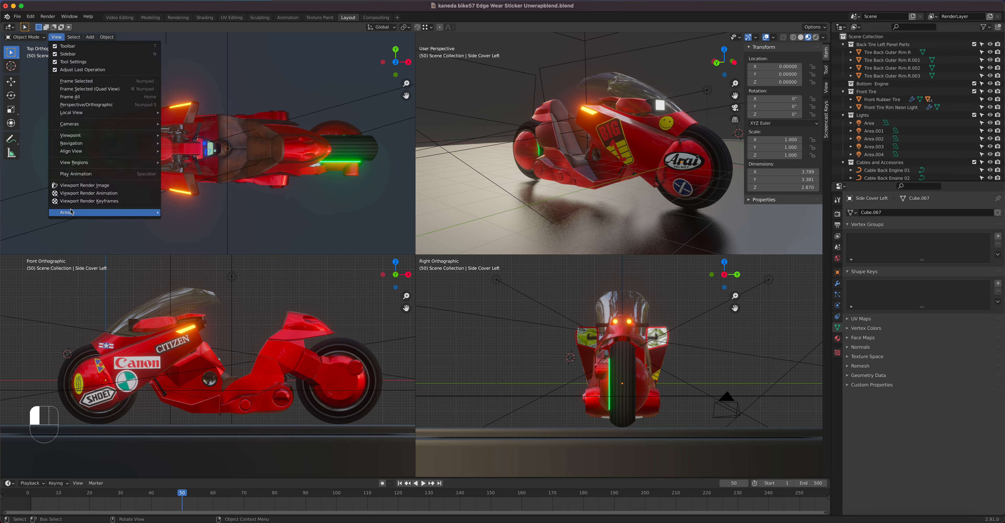
pyautogui.moveTo(71, 212)
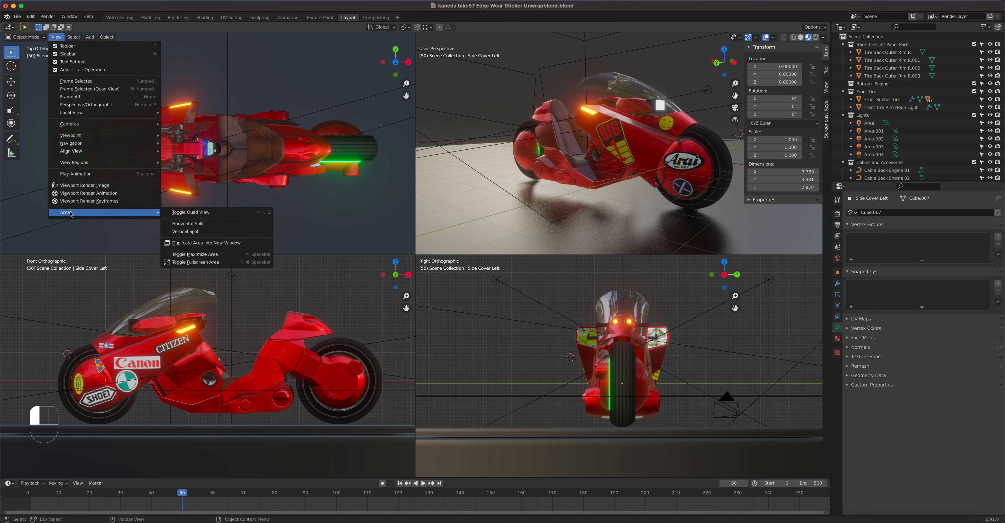
pyautogui.click(215, 217)
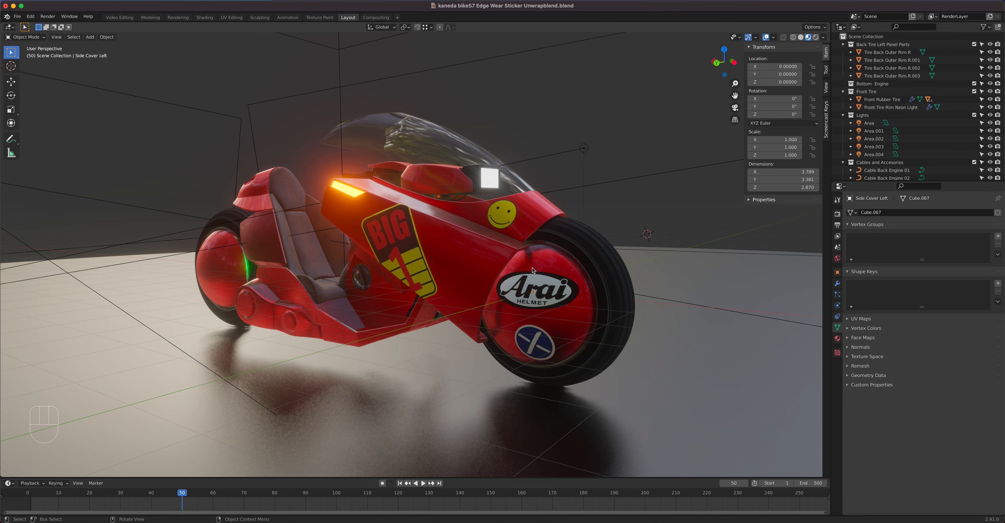
# Step: View the motorcycle from the front, back, right and left orthographic directions in turn
pyautogui.press('KP_1')
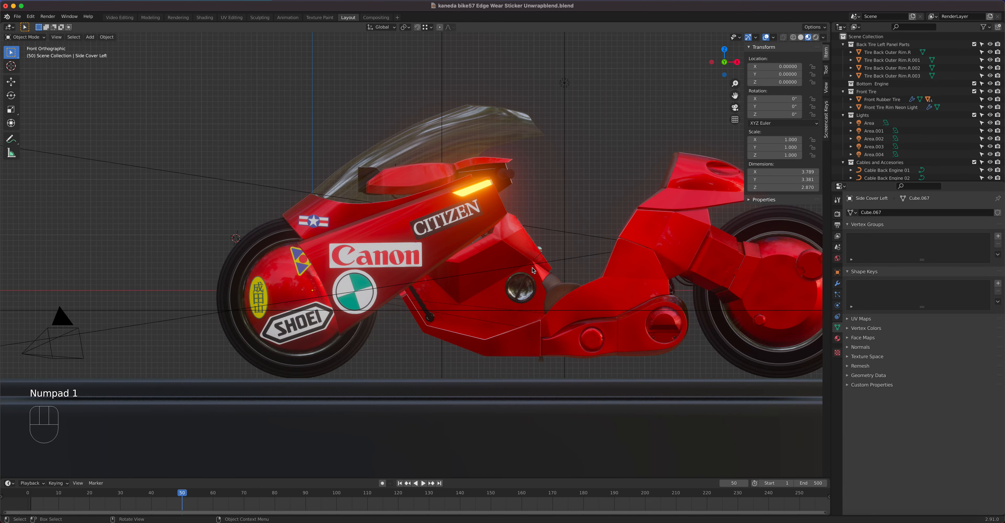
pyautogui.press('KP_1')
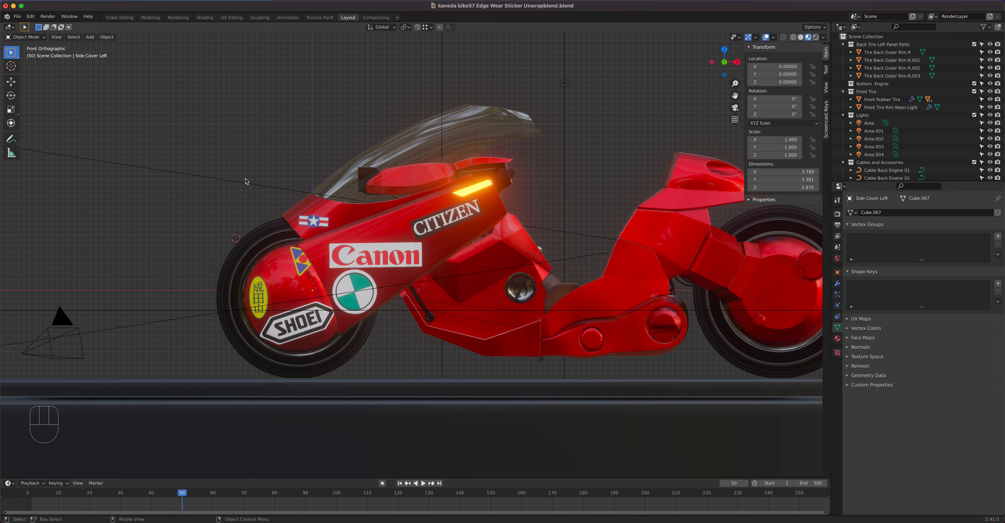
pyautogui.press('ctrl')
pyautogui.press('ctrl+KP_1')
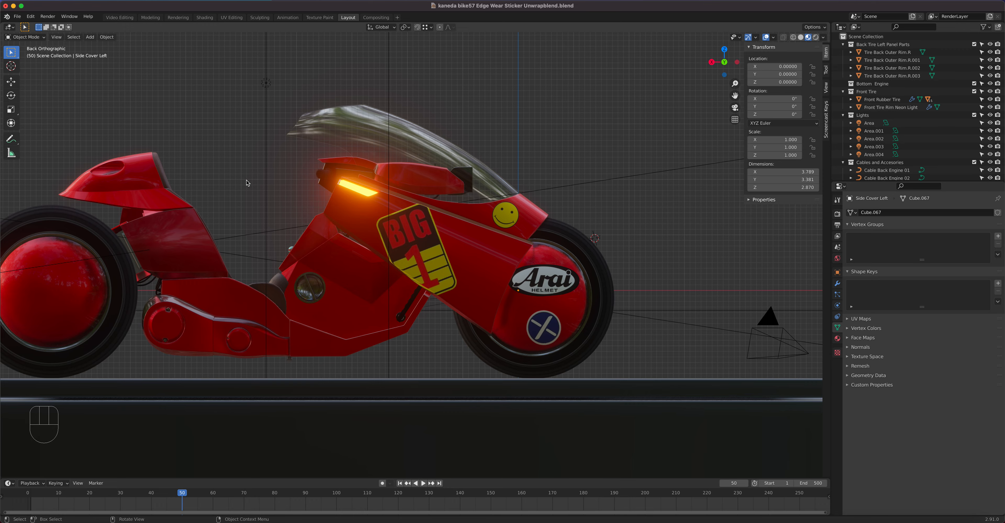
pyautogui.press('KP_3')
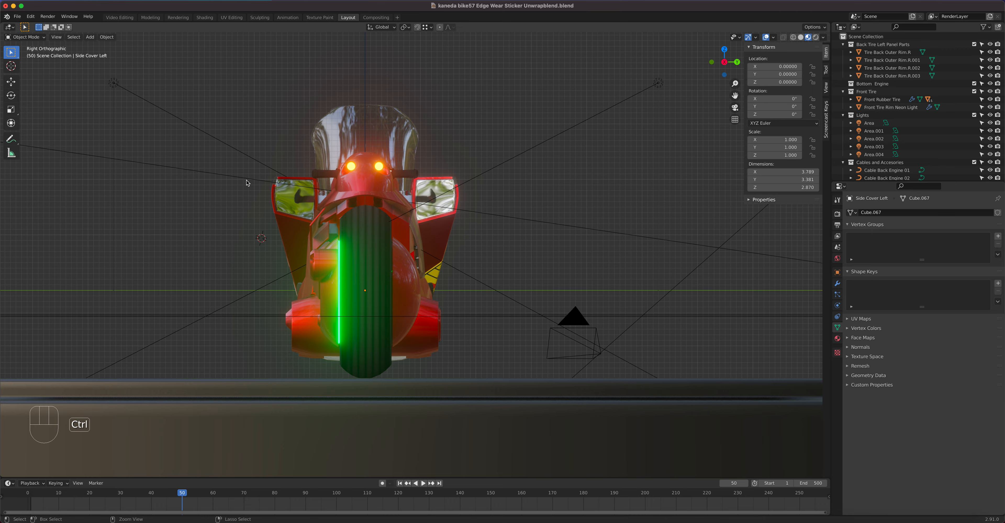
pyautogui.press('ctrl+KP_3')
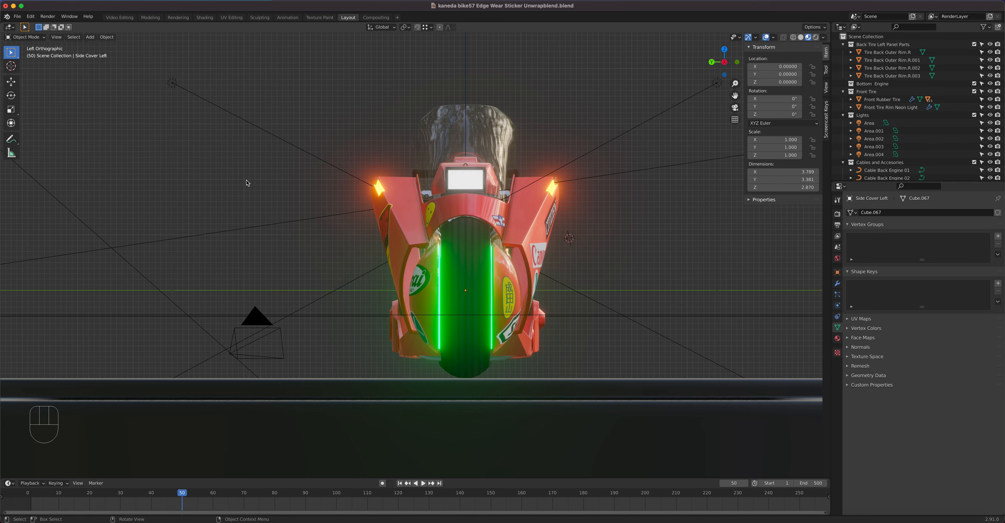
# Step: View the motorcycle from the top and bottom orthographic directions
pyautogui.press('KP_7')
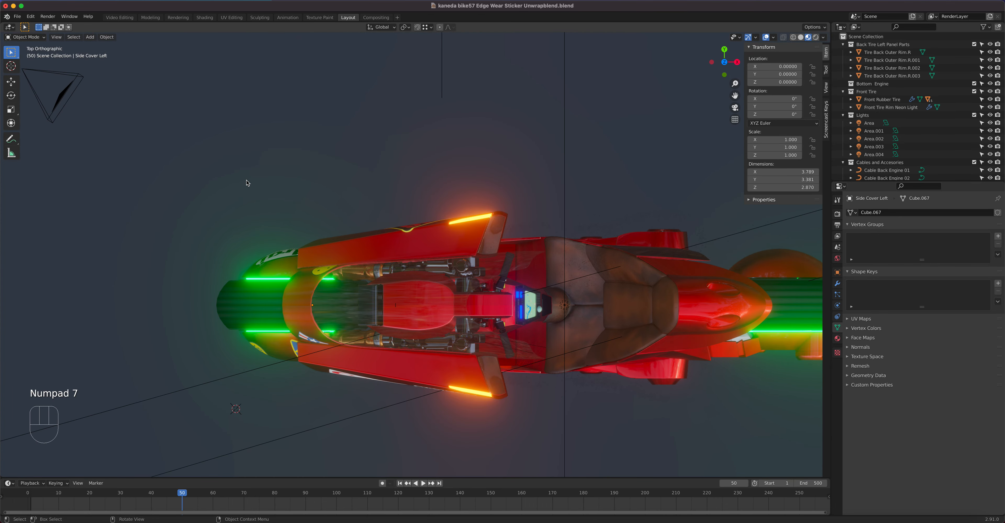
pyautogui.press('ctrl')
pyautogui.press('ctrl+KP_7')
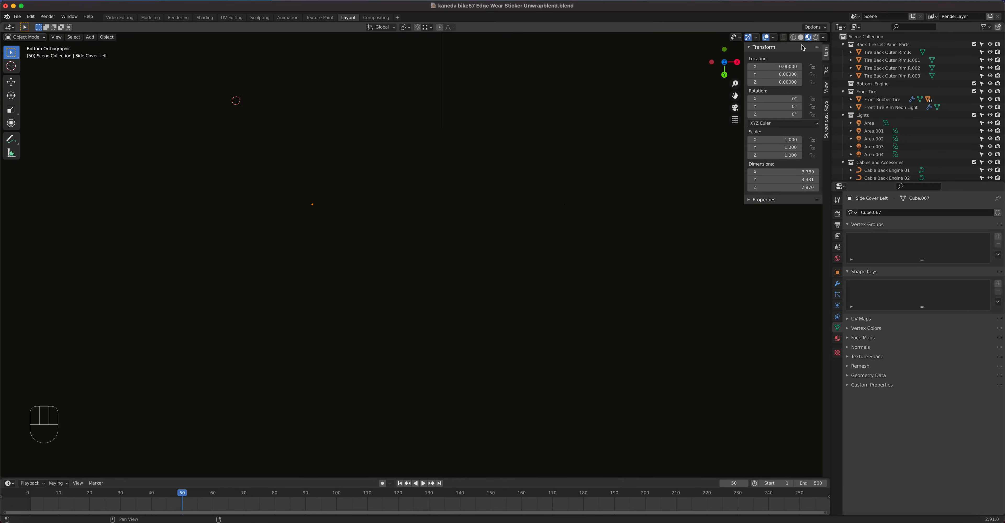
# Step: Check the bottom view in wireframe, restore Material Preview shading, and look through the scene camera
pyautogui.click(793, 37)
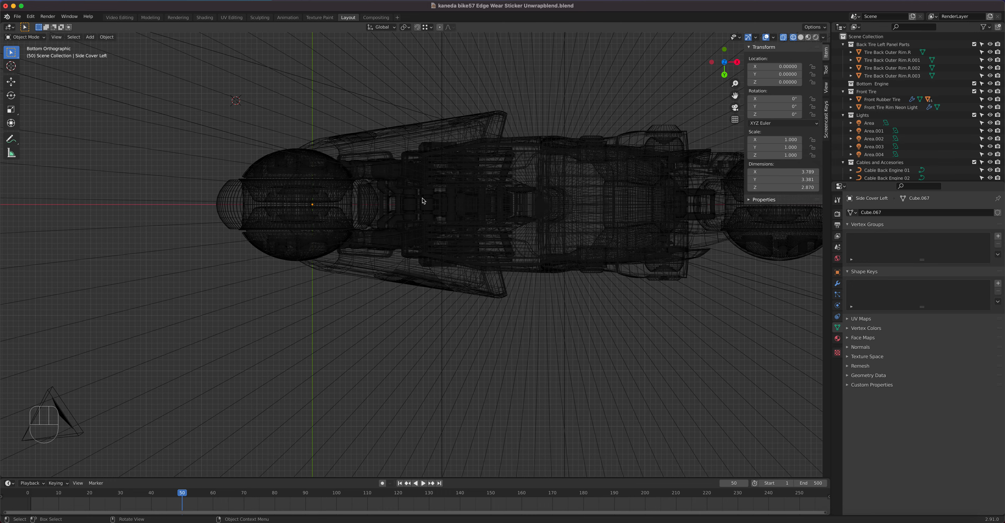
pyautogui.click(808, 37)
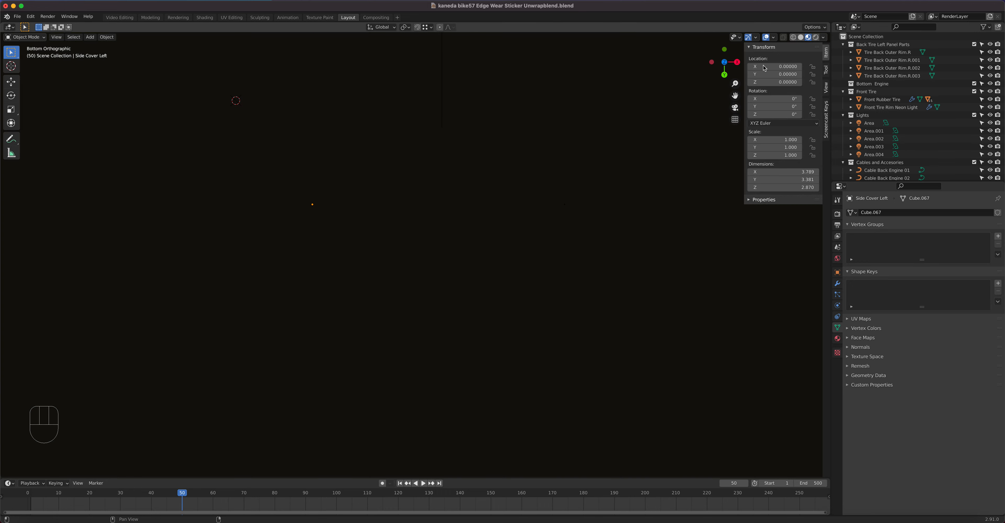
pyautogui.press('KP_0')
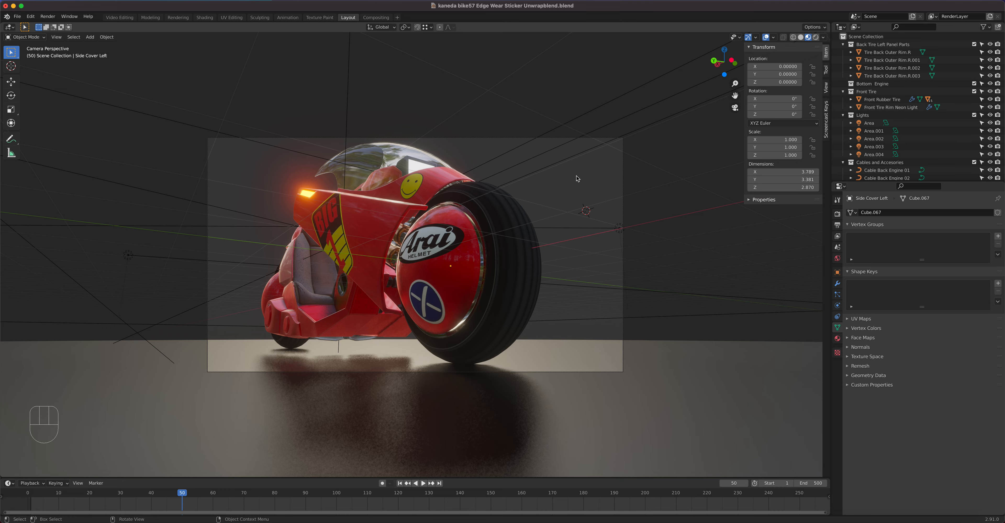
# Step: Leave the camera view, frame the motorcycle from an angled perspective, and look through the scene camera again
pyautogui.press('KP_0')
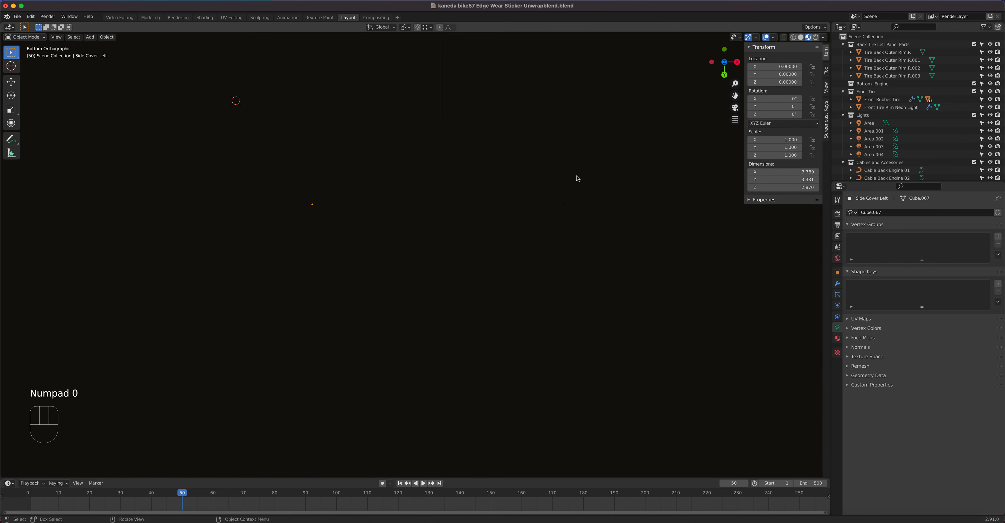
pyautogui.scroll(-3, 437, 189)
pyautogui.scroll(2, 437, 189)
pyautogui.moveTo(437, 189); pyautogui.dragTo(472, 287, button='middle')
pyautogui.keyDown('shift'); pyautogui.moveTo(484, 285); pyautogui.dragTo(436, 237, button='middle'); pyautogui.keyUp('shift')
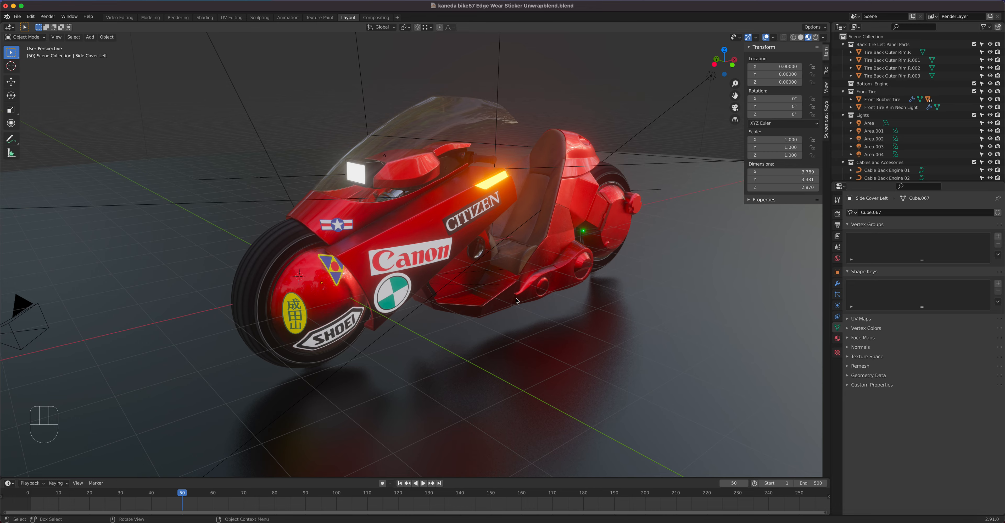
pyautogui.press('KP_0')
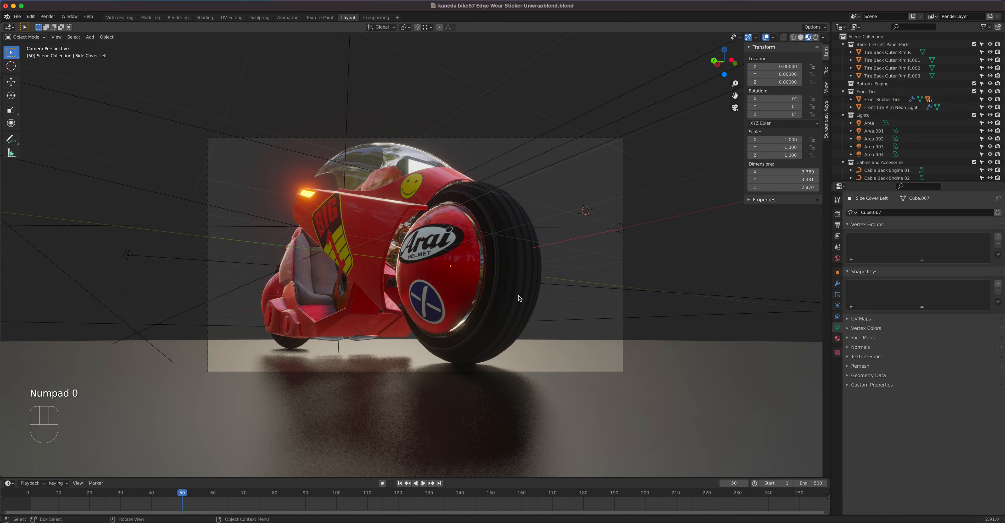
# Step: Select the scene camera from the top orthographic view and look through it
pyautogui.press('KP_7')
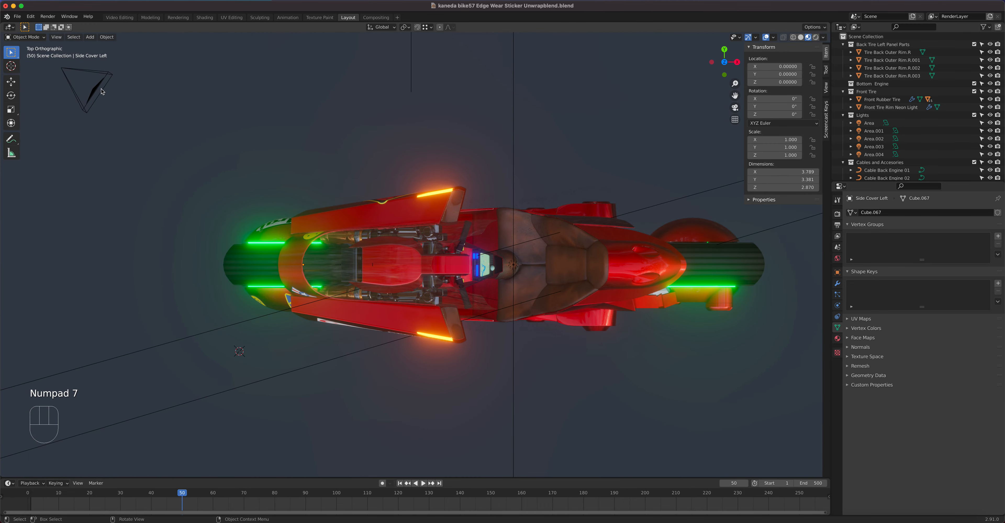
pyautogui.click(103, 92)
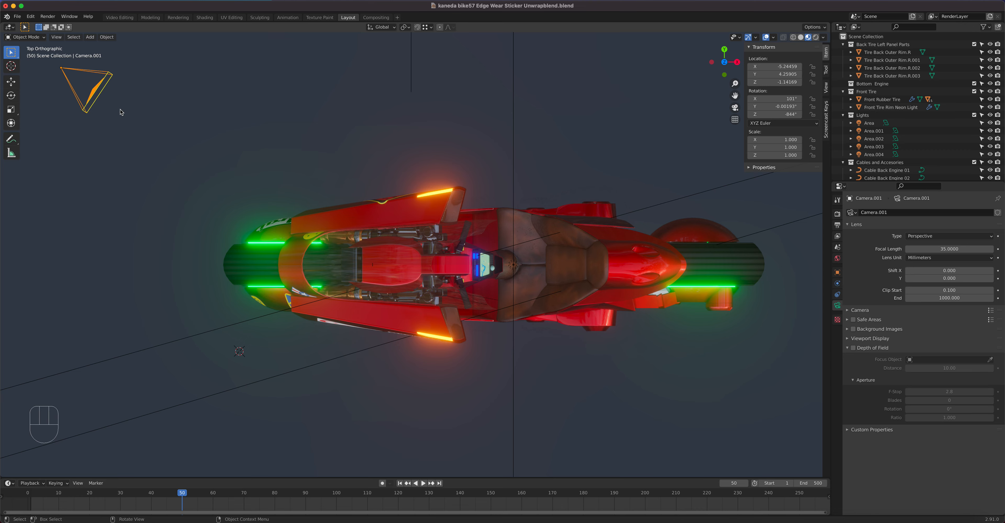
pyautogui.press('KP_0')
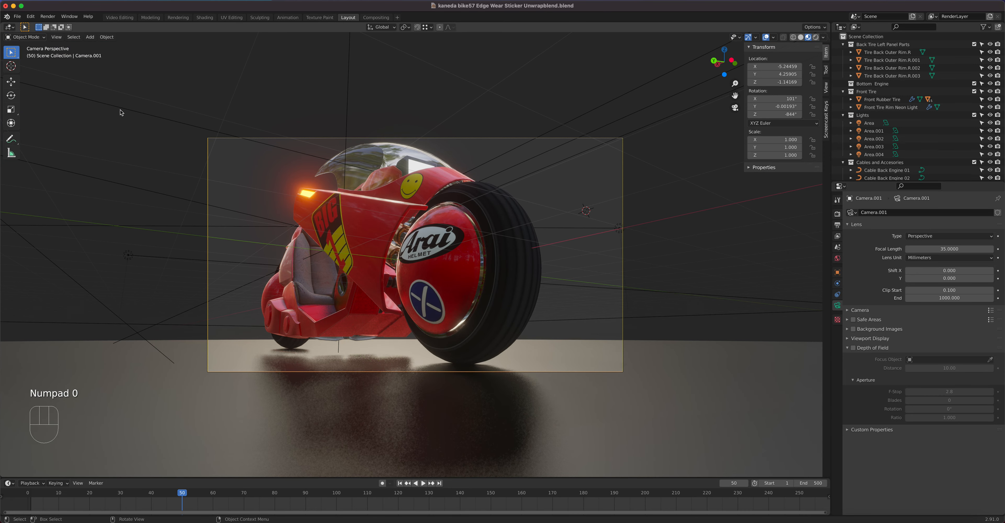
# Step: View the motorcycle from the front, right and top orthographic directions in turn
pyautogui.press('KP_1')
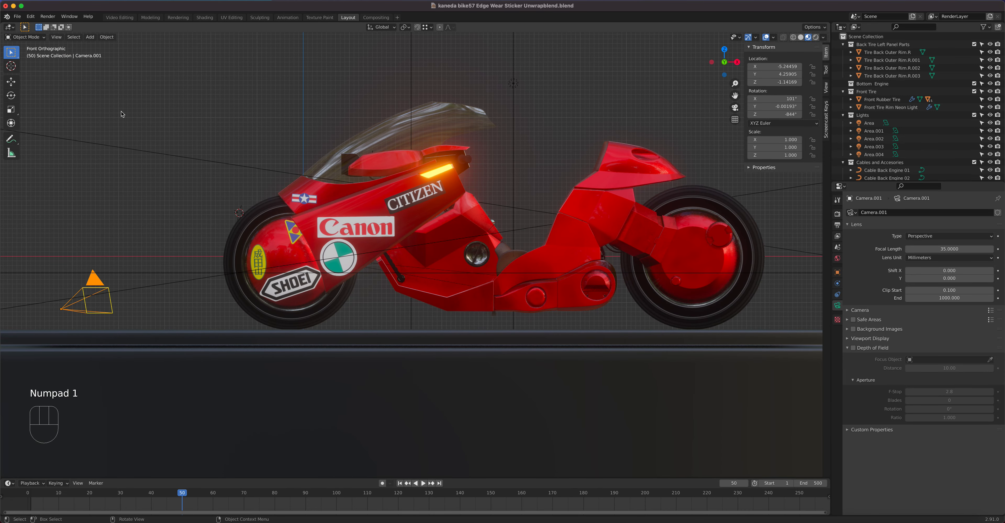
pyautogui.press('KP_3')
pyautogui.press('KP_7')
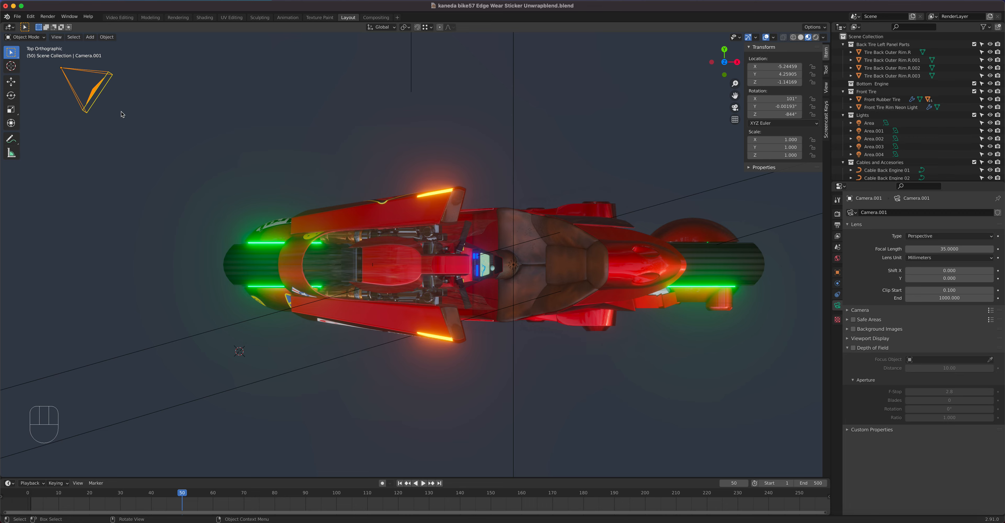
# Step: Compare perspective and orthographic projection from the top view, ending in orthographic
pyautogui.press('KP_5')
pyautogui.press('KP_5')
pyautogui.press('KP_5')
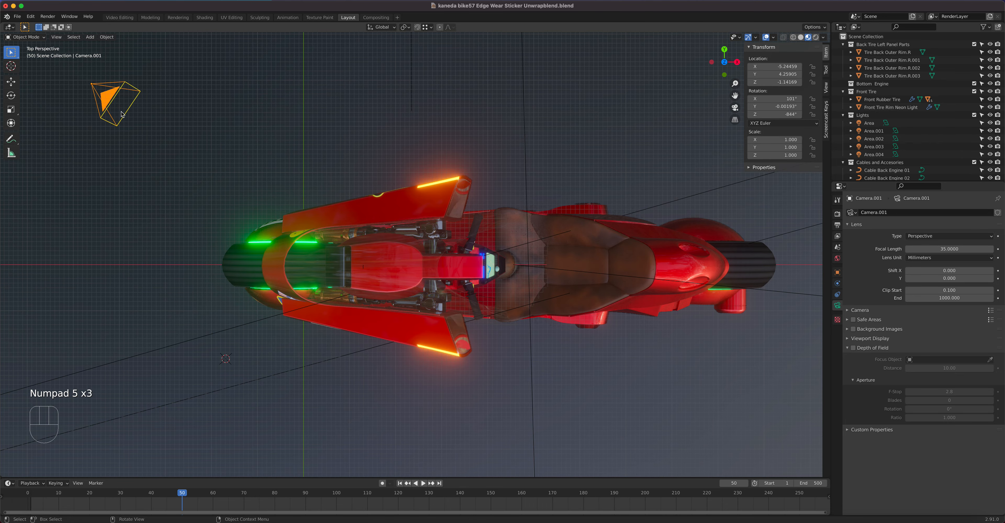
pyautogui.press('KP_5')
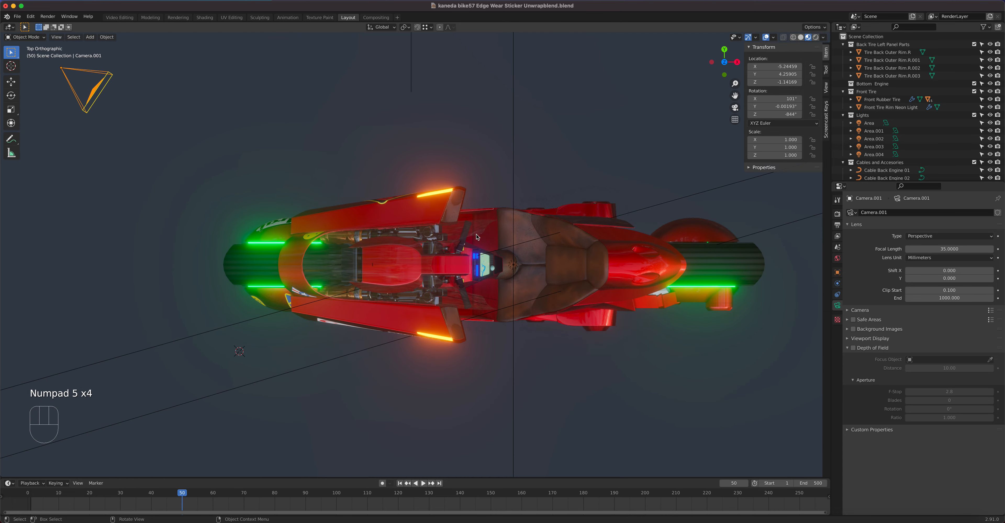
pyautogui.press('KP_5')
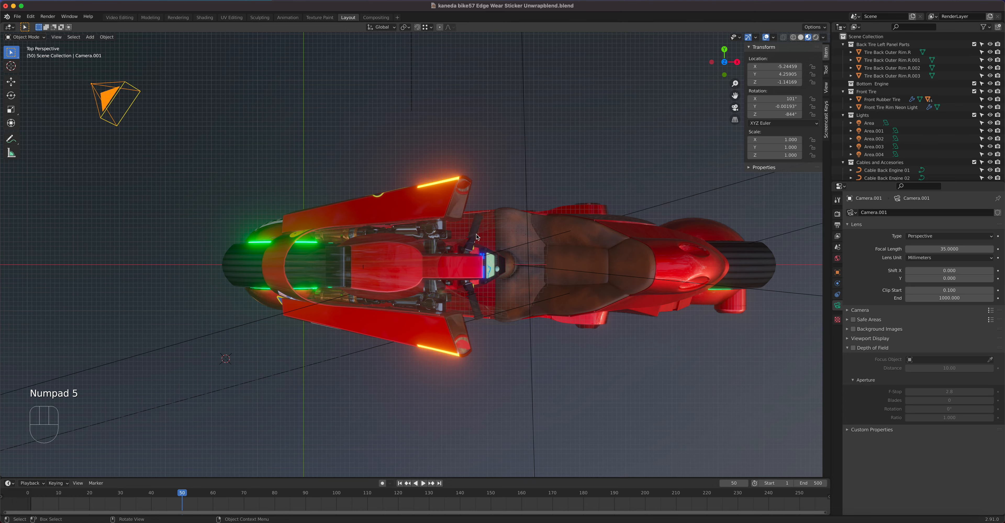
pyautogui.press('KP_5')
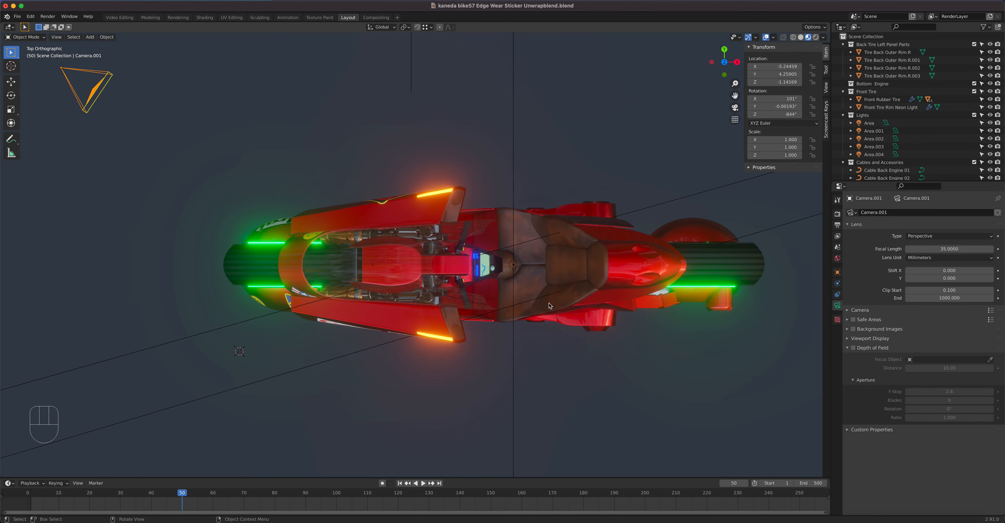
# Step: Compare orthographic and perspective projection from an angled view of the motorcycle, ending in perspective
pyautogui.moveTo(543, 341); pyautogui.dragTo(566, 261, button='middle')
pyautogui.press('KP_5')
pyautogui.press('KP_5')
pyautogui.press('KP_5')
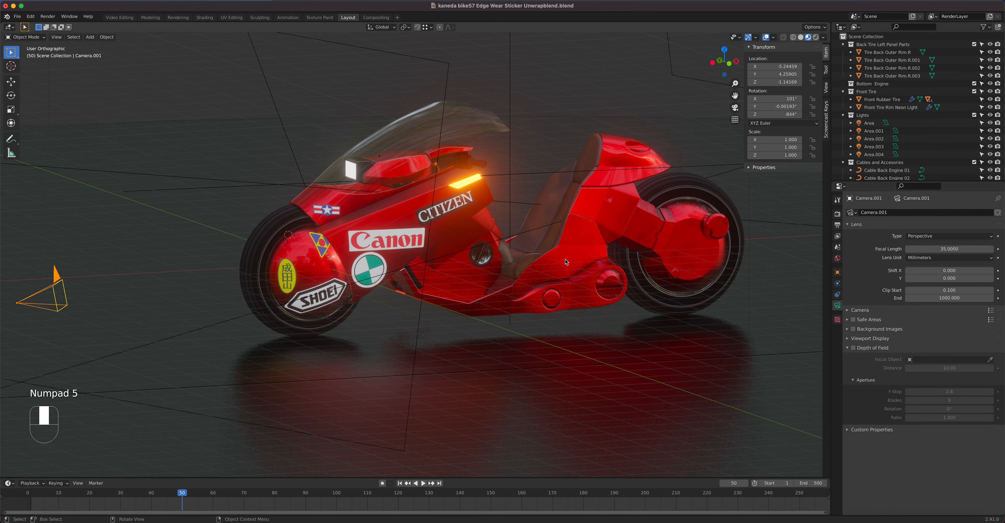
pyautogui.moveTo(567, 262); pyautogui.dragTo(519, 292, button='middle')
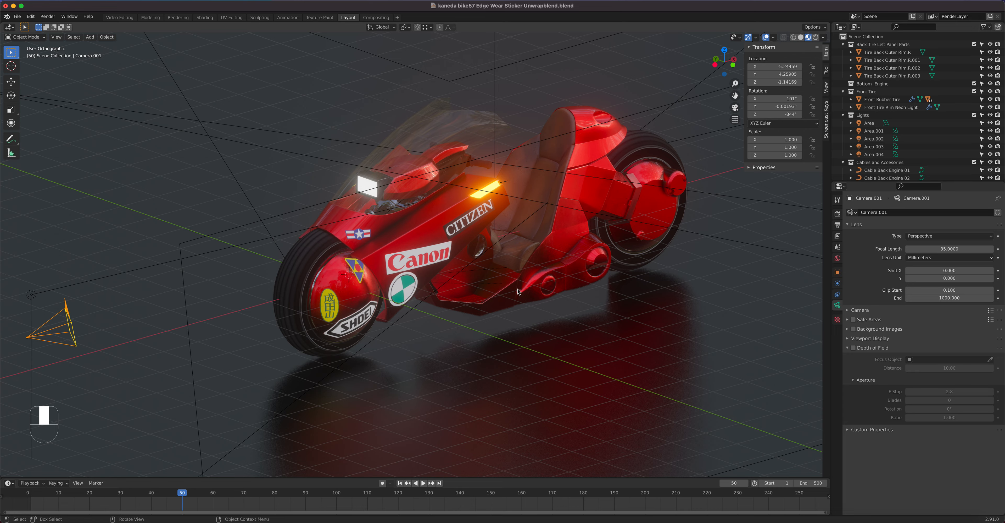
pyautogui.press('KP_5')
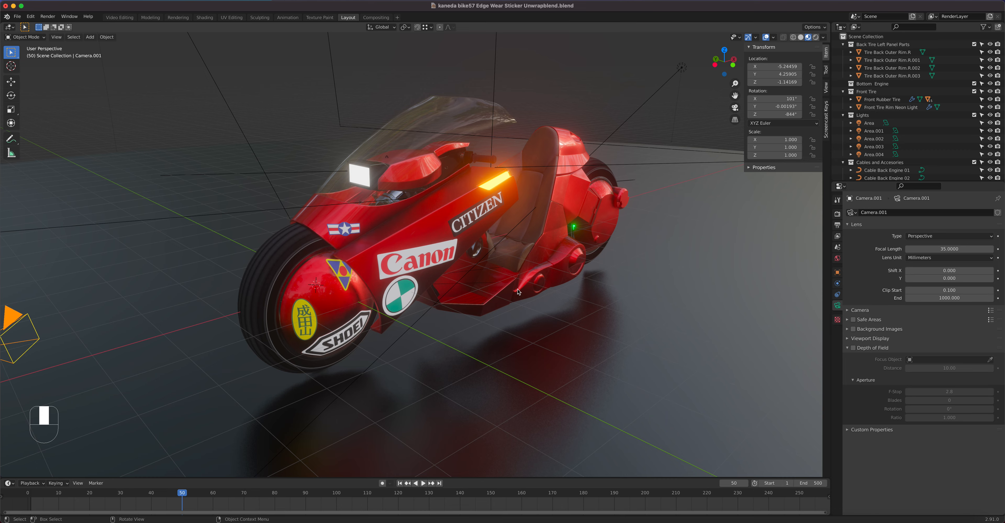
# Step: Show the motorcycle in quad view and return to the single perspective viewport
pyautogui.middleClick(518, 291)
pyautogui.hotkey('ctrl', 'alt')
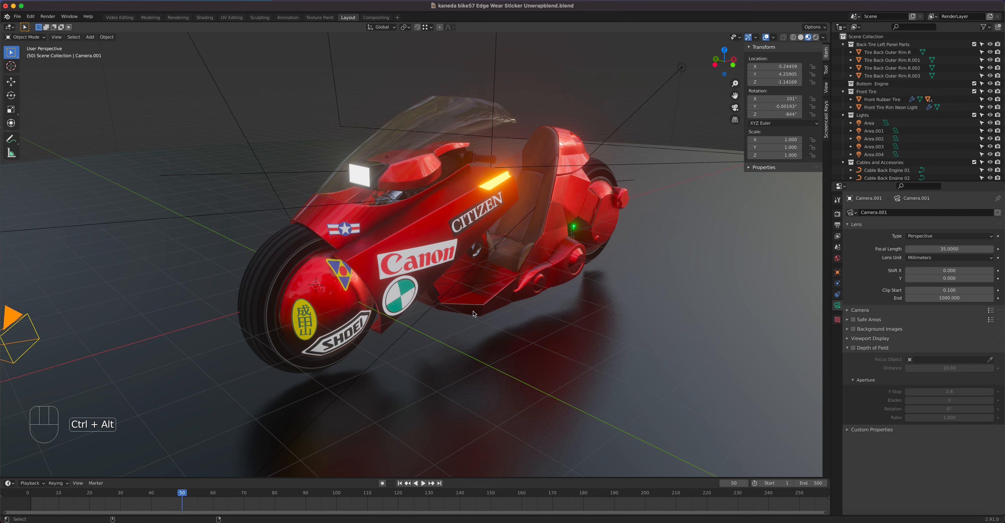
pyautogui.hotkey('ctrl', 'alt', 'q')
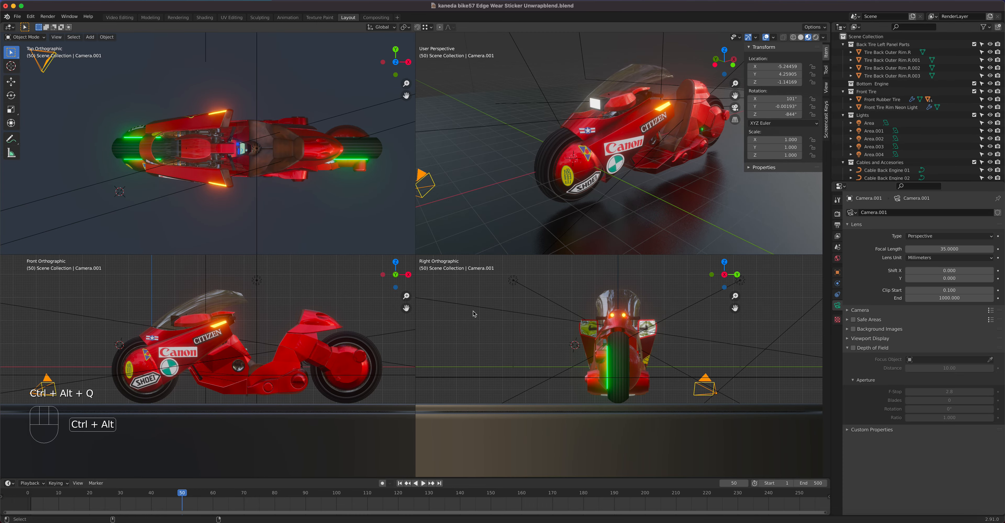
pyautogui.hotkey('ctrl', 'alt', 'q')
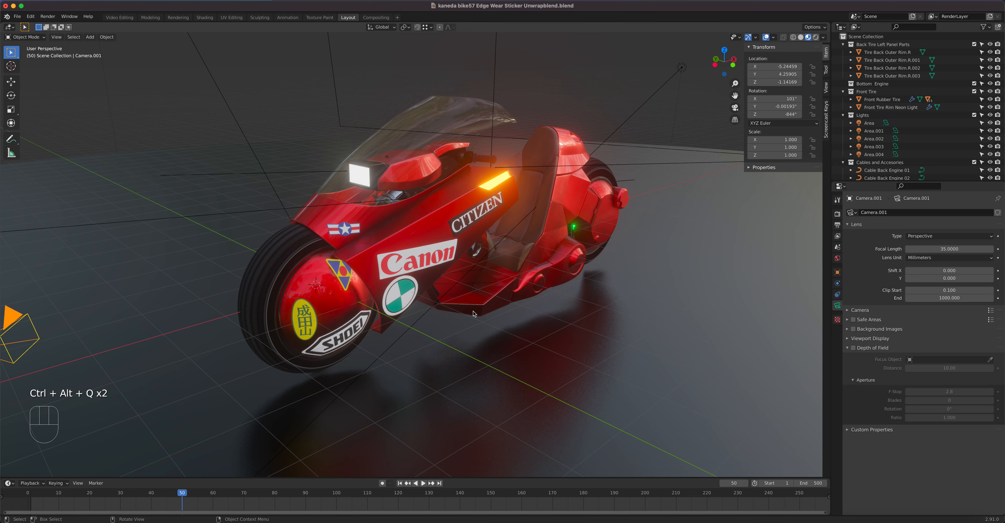